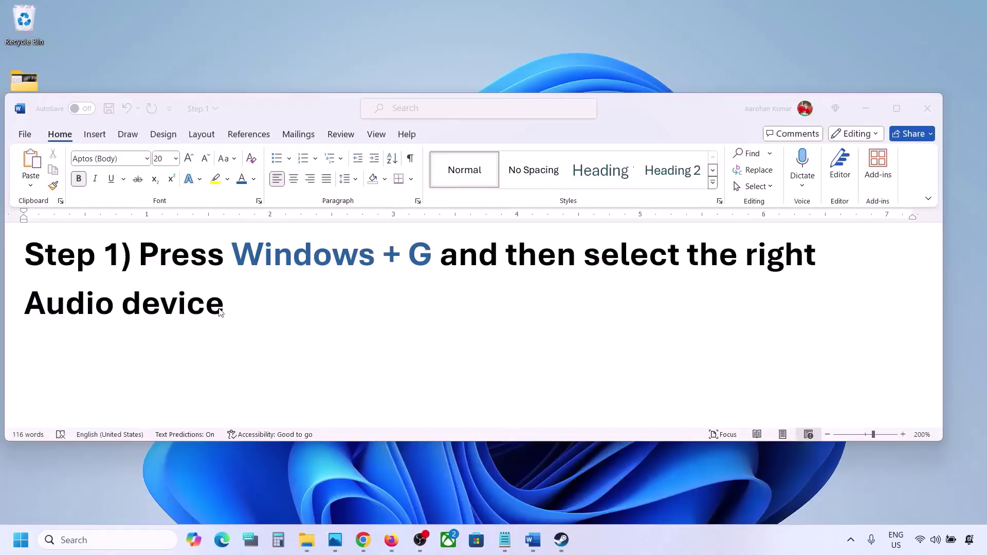
# Open the Game Bar Audio widget and set Speakers (Realtek(R) Audio) as default output.
pyautogui.moveTo(140, 257); pyautogui.dragTo(231, 293)
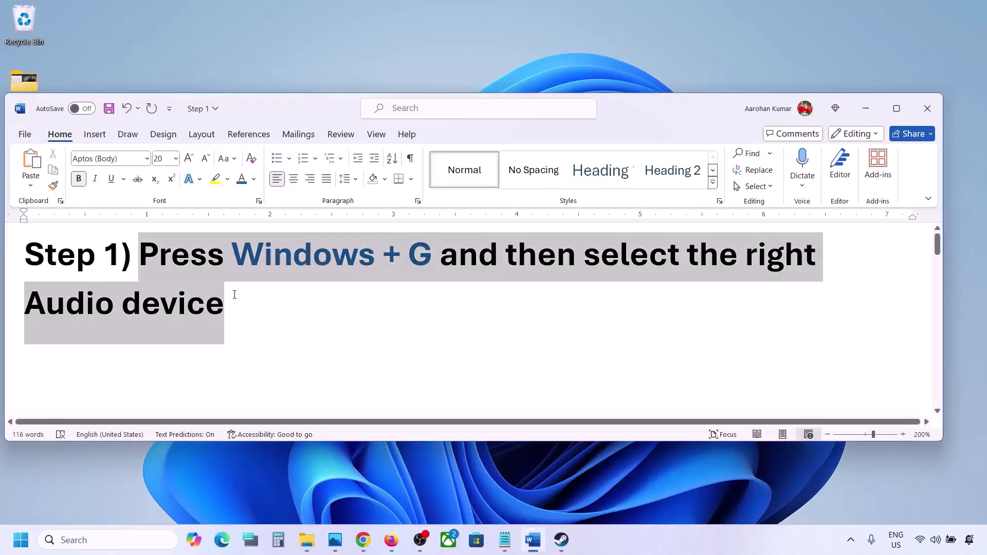
pyautogui.click(279, 318)
pyautogui.press('super+g')
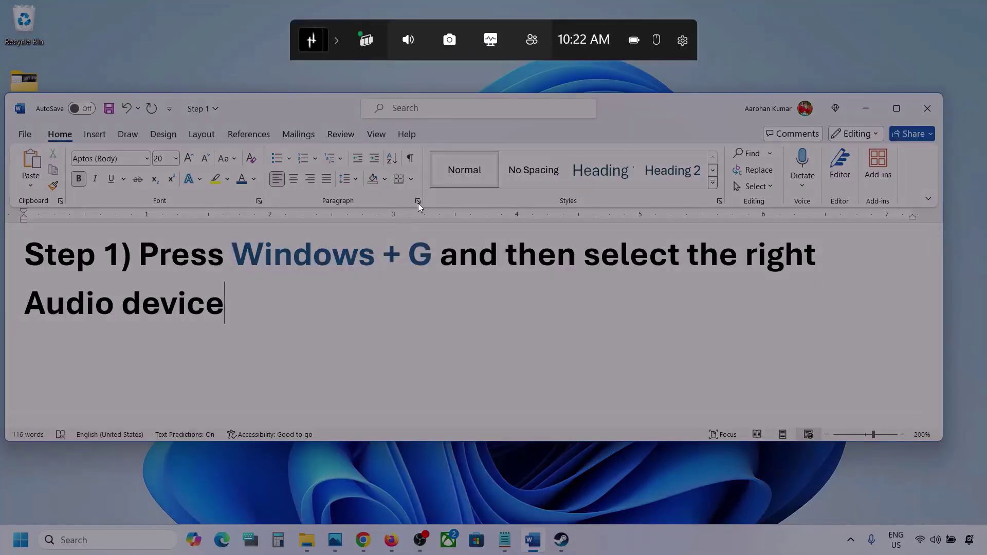
pyautogui.click(408, 41)
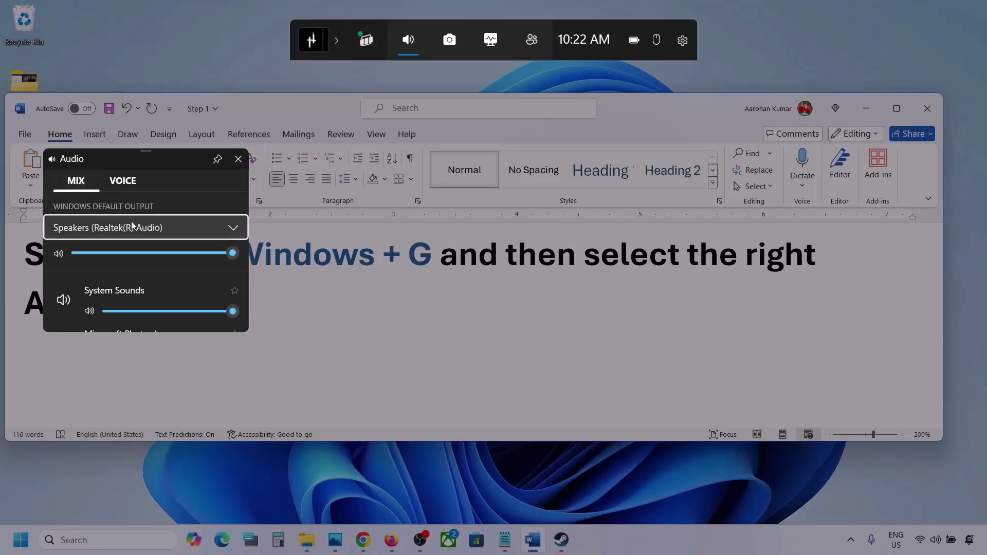
pyautogui.click(234, 228)
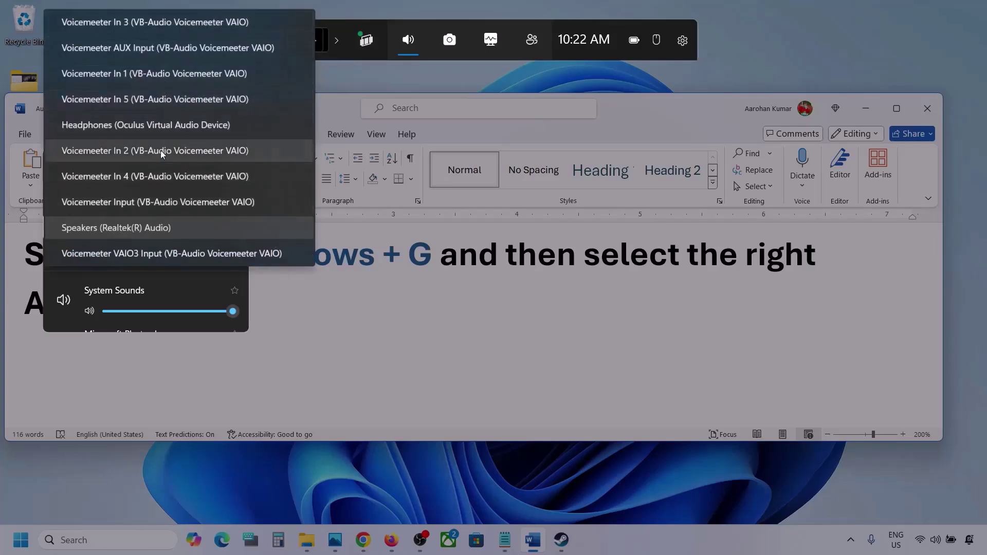
pyautogui.click(153, 229)
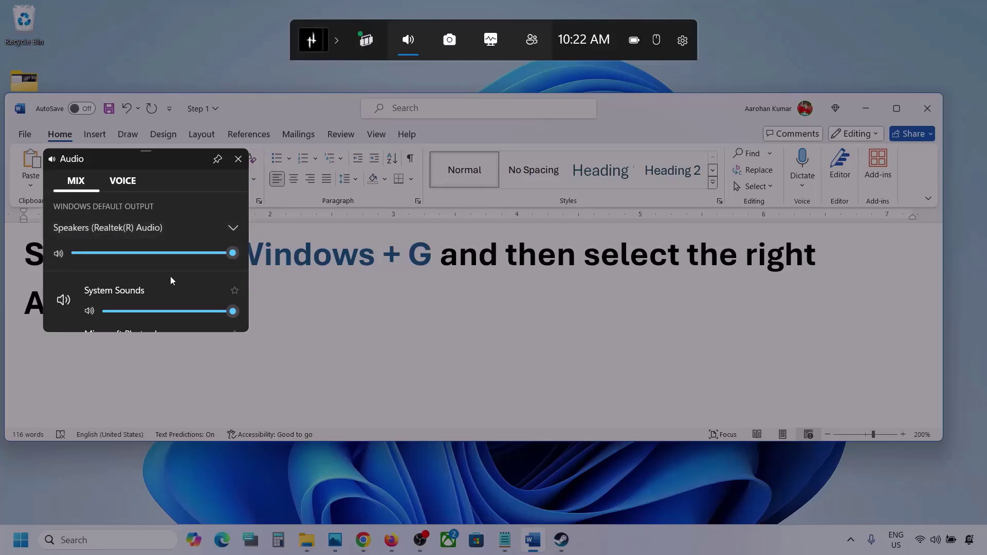
# Enlarge the audio panel and confirm Microsoft Photos Legacy and Firefox volumes stay at 100.
pyautogui.scroll(-1, 170, 289)
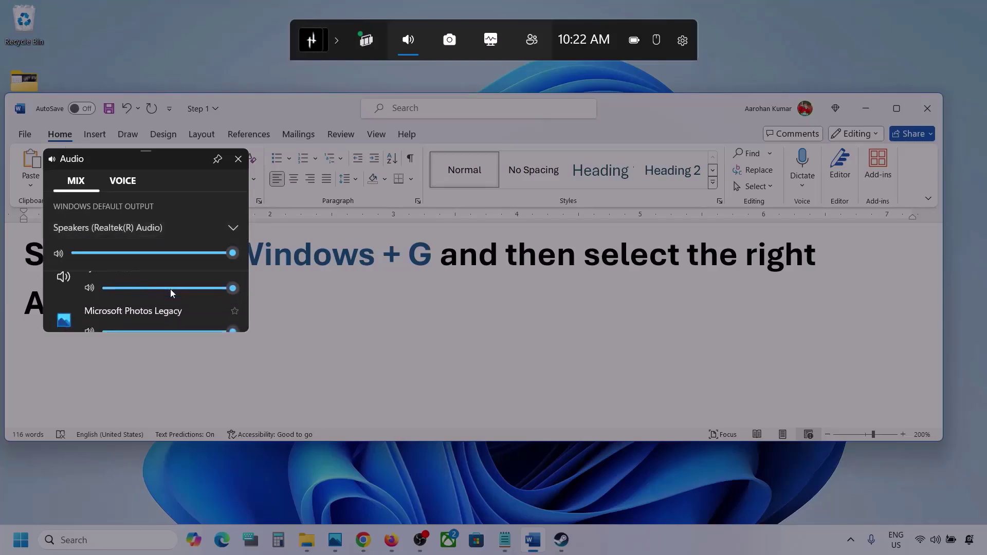
pyautogui.moveTo(160, 334); pyautogui.dragTo(161, 447)
pyautogui.scroll(-1, 149, 358)
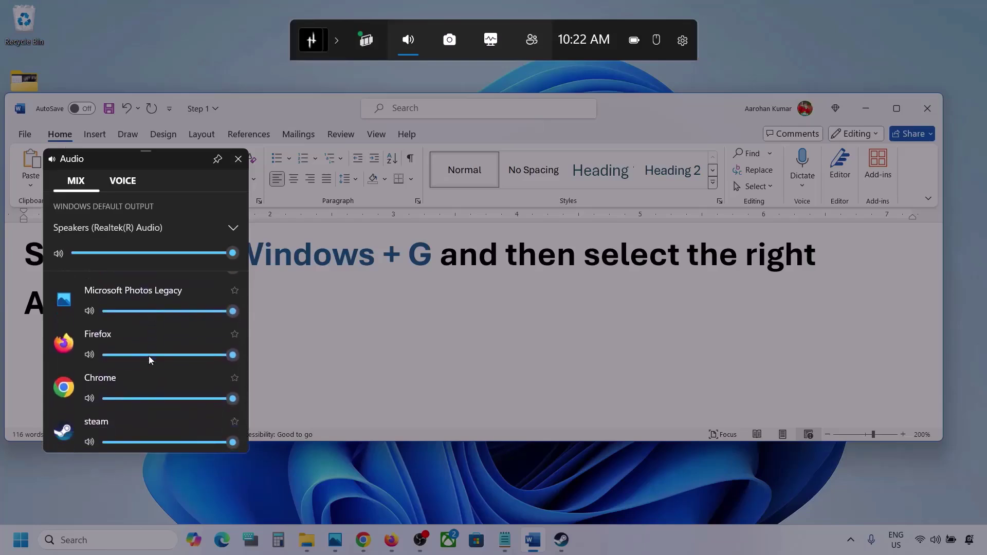
pyautogui.scroll(1, 121, 367)
pyautogui.moveTo(236, 353)
pyautogui.mouseDown()
pyautogui.moveTo(156, 354)
pyautogui.moveTo(241, 354)
pyautogui.mouseUp()
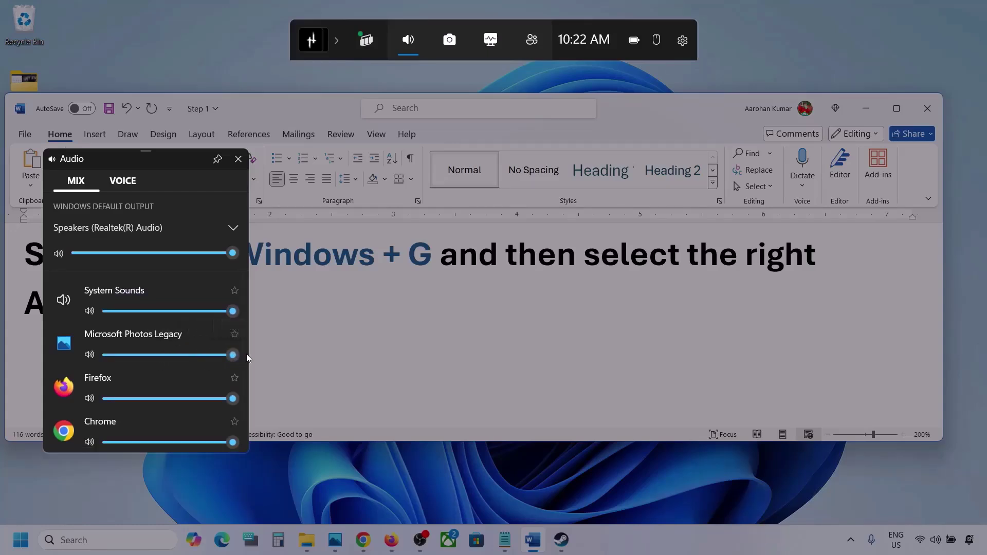
pyautogui.scroll(-1, 182, 371)
pyautogui.moveTo(233, 355)
pyautogui.mouseDown()
pyautogui.moveTo(200, 357)
pyautogui.moveTo(251, 361)
pyautogui.mouseUp()
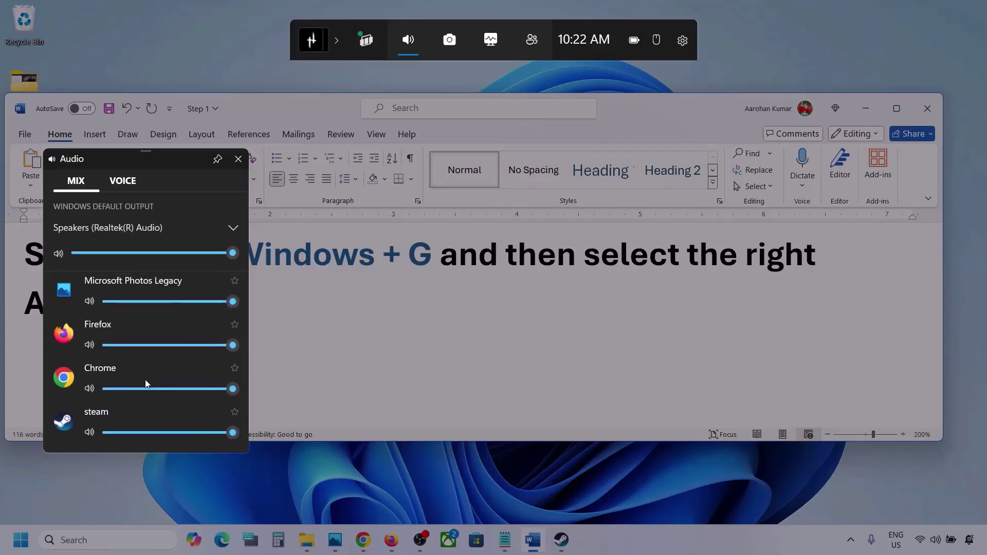
pyautogui.scroll(1, 128, 403)
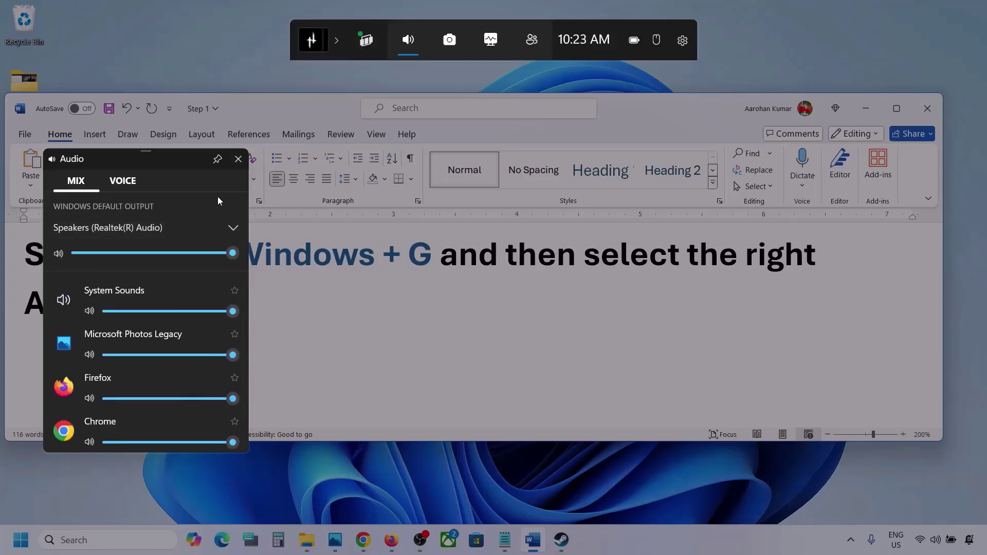
# On Voice, use Intel Microphone Array for default and communications input, Realtek Speakers for communications output.
pyautogui.click(122, 182)
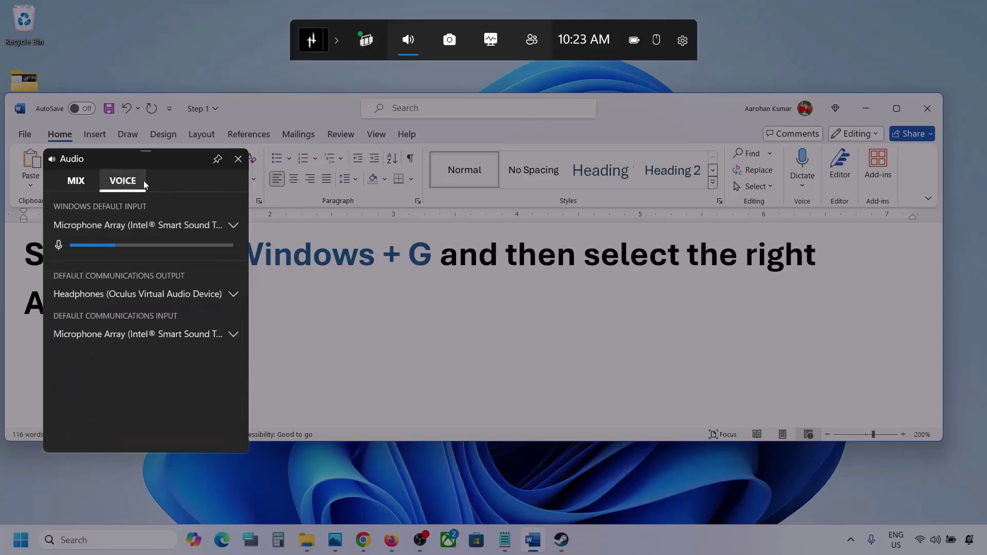
pyautogui.click(236, 225)
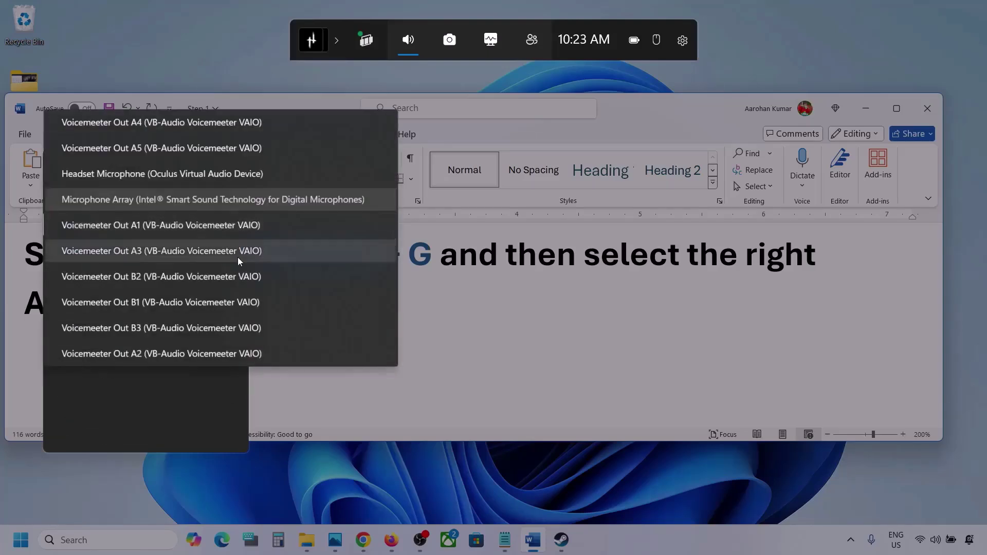
pyautogui.click(233, 201)
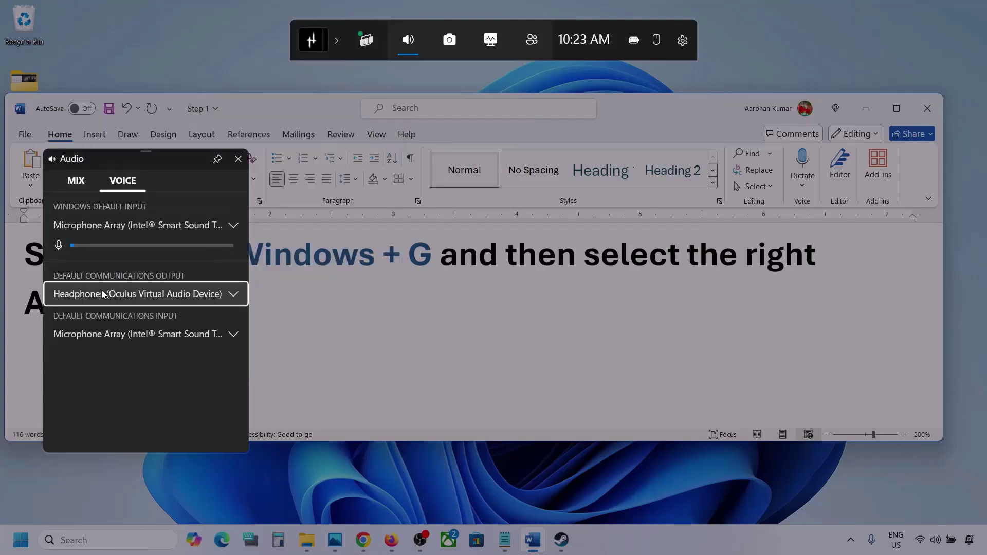
pyautogui.click(234, 295)
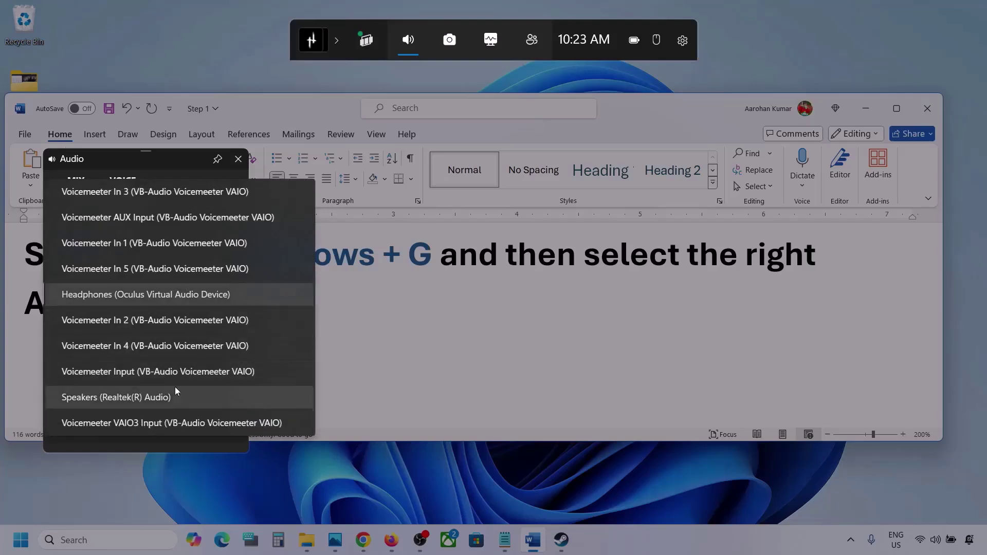
pyautogui.click(156, 397)
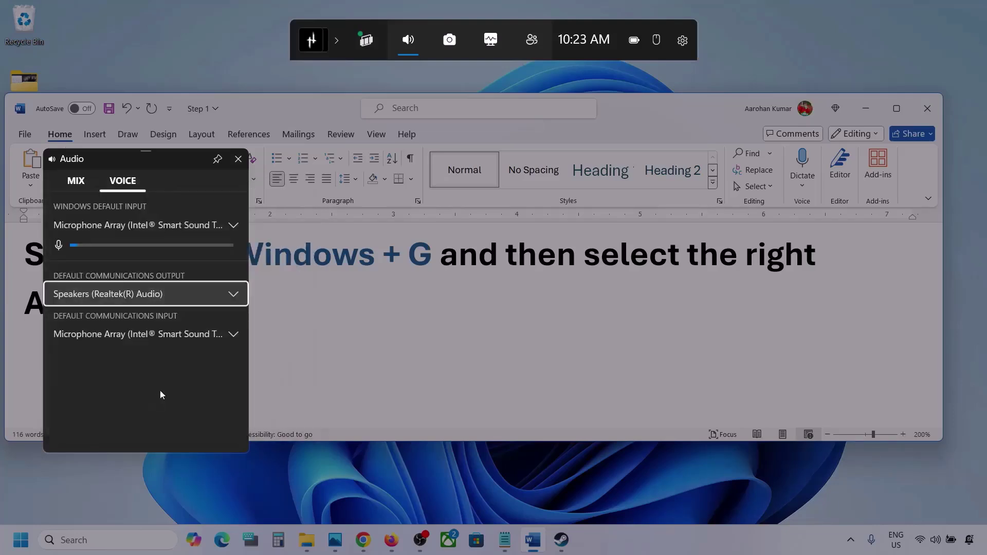
pyautogui.click(233, 335)
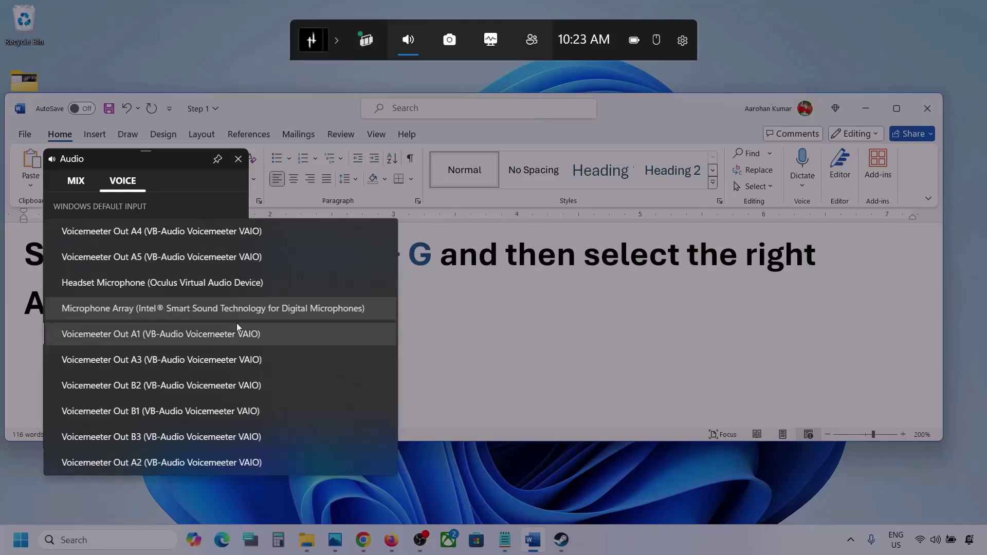
pyautogui.click(269, 308)
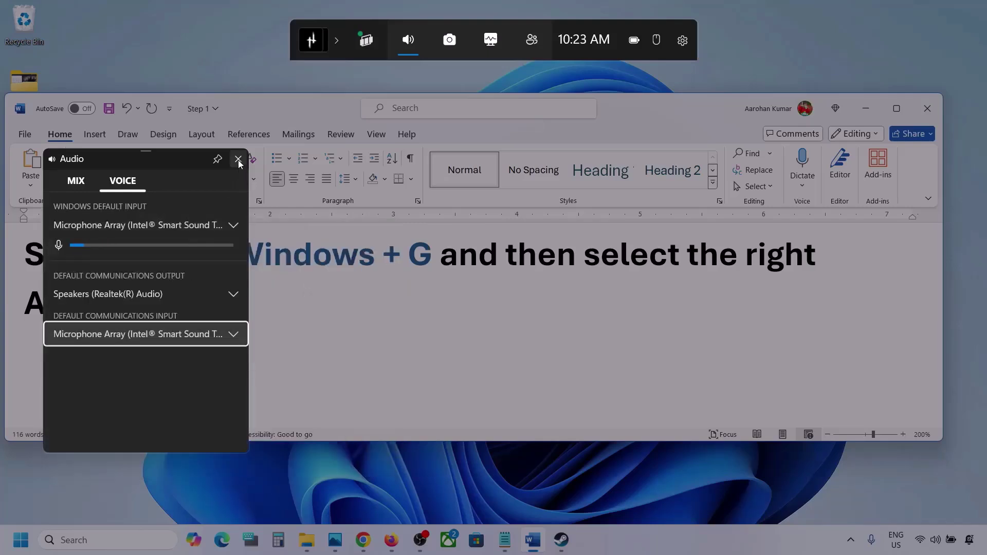
pyautogui.click(238, 159)
# Close the Game Bar, scroll Word to the 'Make sure volume is not mute' note, and minimize Word.
pyautogui.press('Escape')
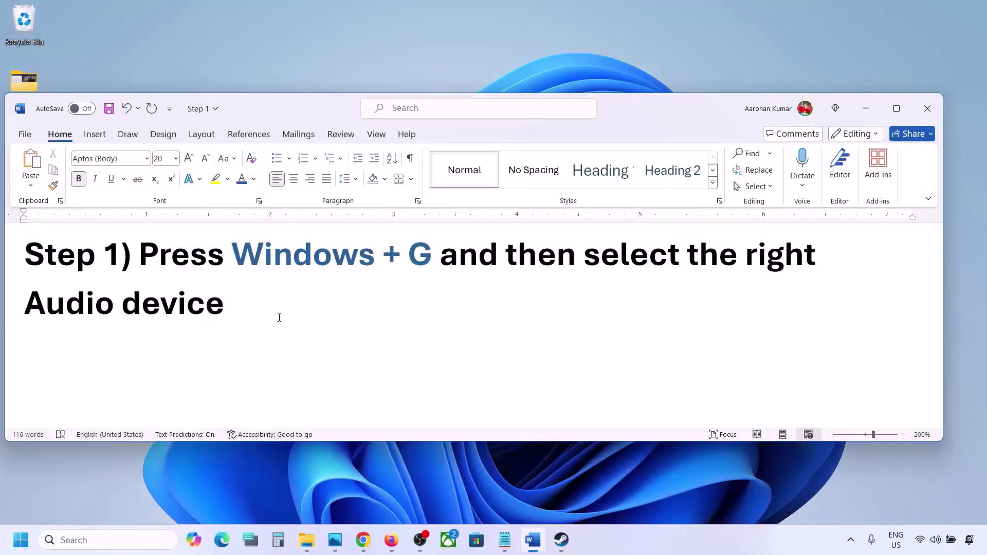
pyautogui.press('super')
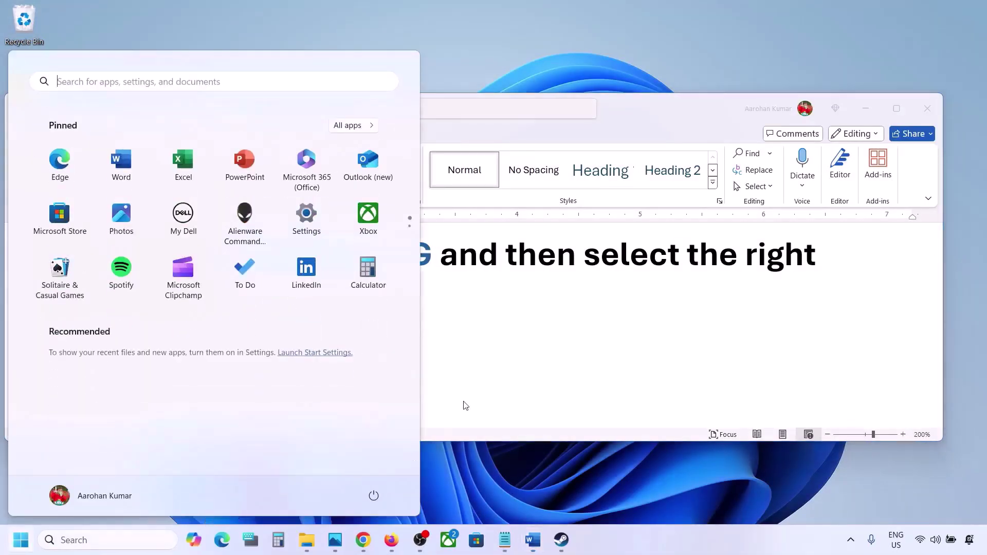
pyautogui.click(466, 406)
pyautogui.scroll(-5, 465, 403)
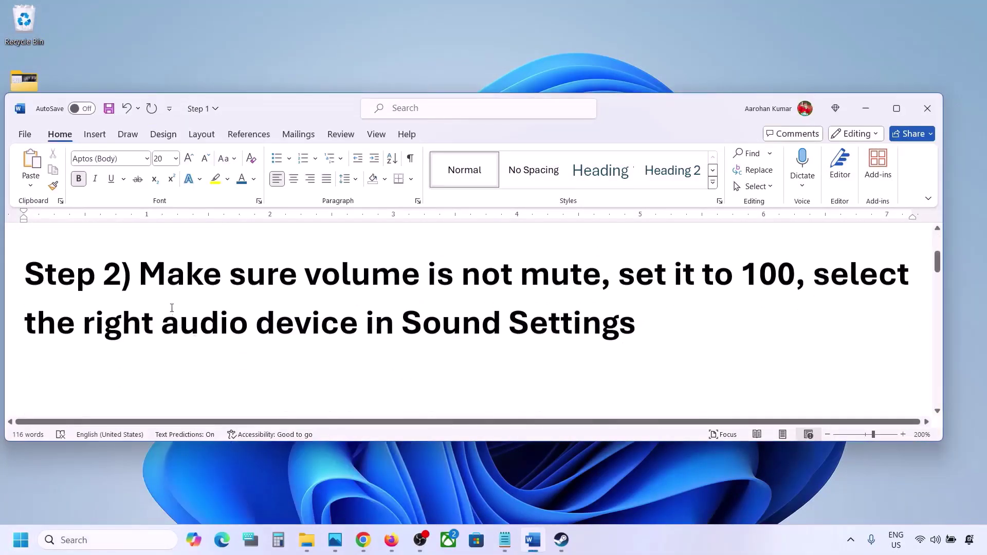
pyautogui.moveTo(154, 286); pyautogui.dragTo(601, 283)
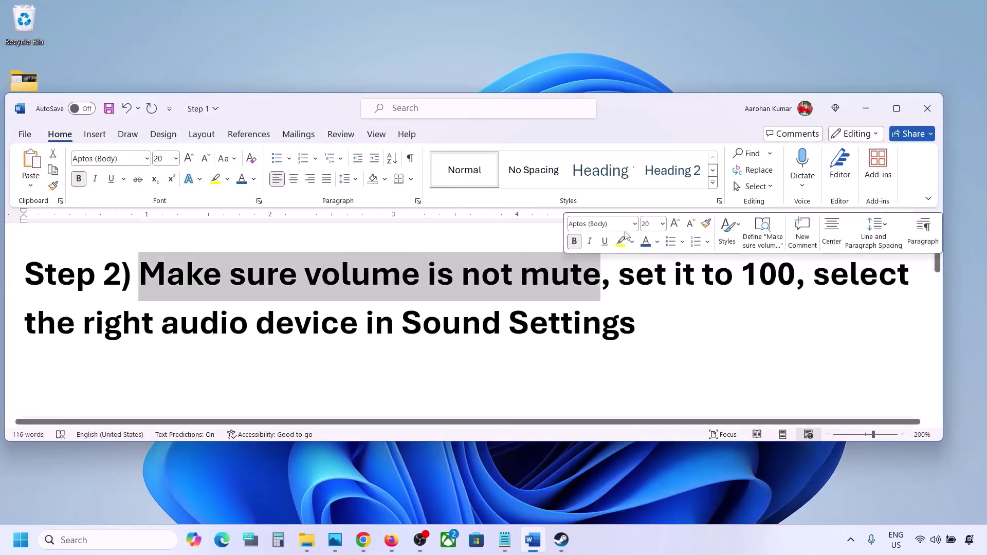
pyautogui.click(866, 108)
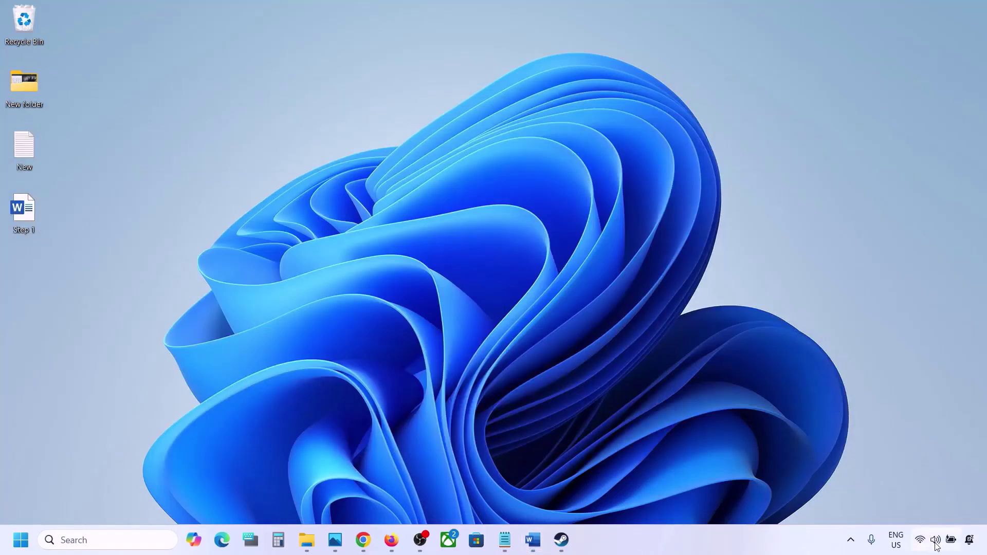
pyautogui.moveTo(939, 544)
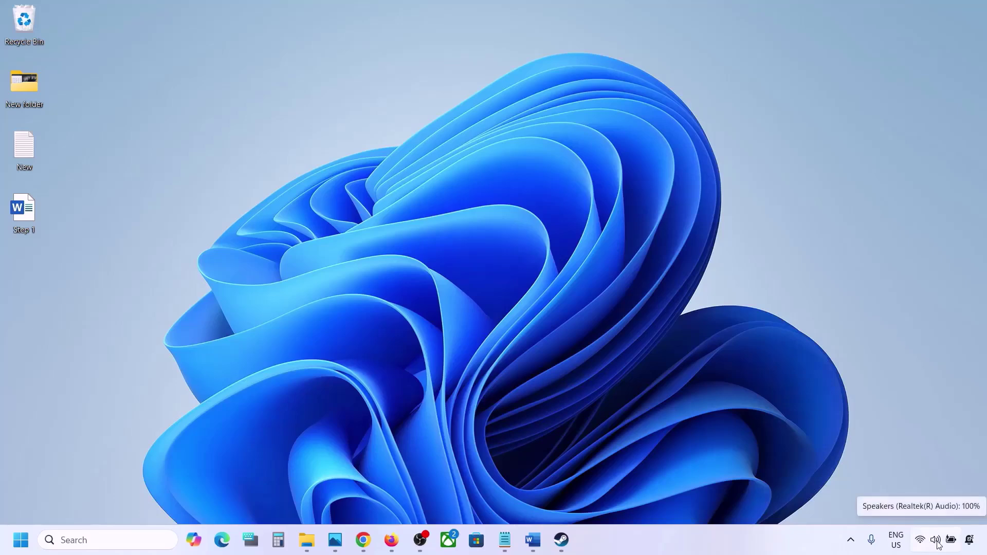
pyautogui.rightClick(938, 543)
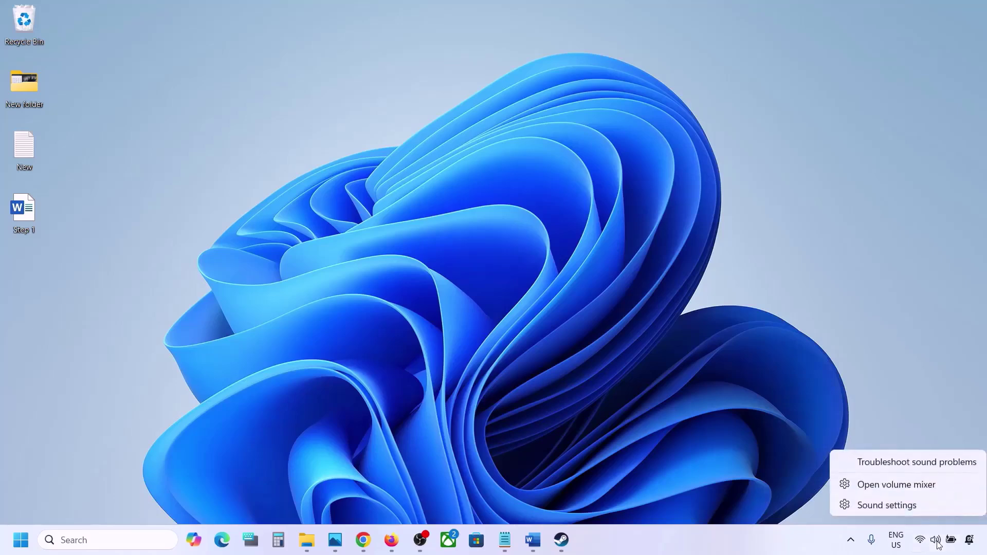
pyautogui.click(908, 492)
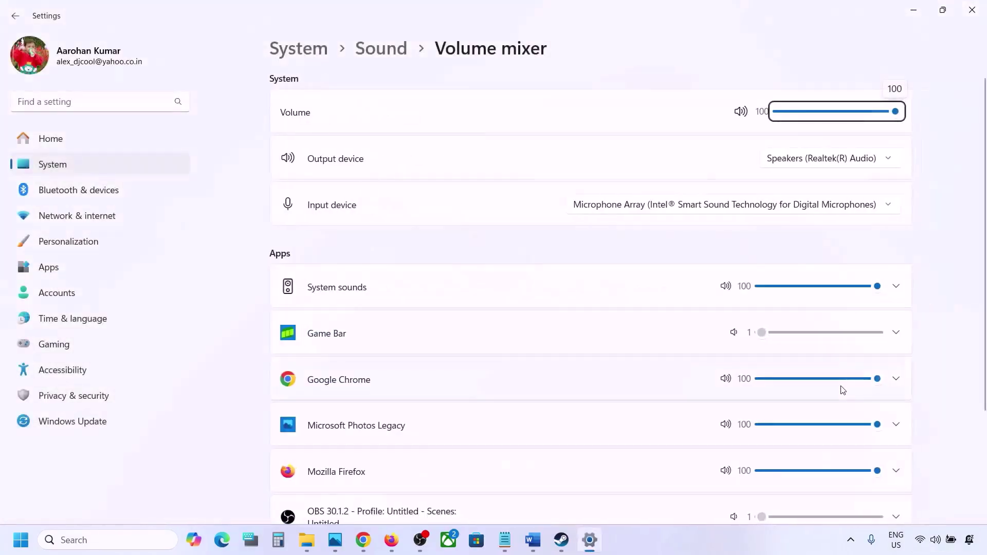
pyautogui.scroll(-2, 613, 366)
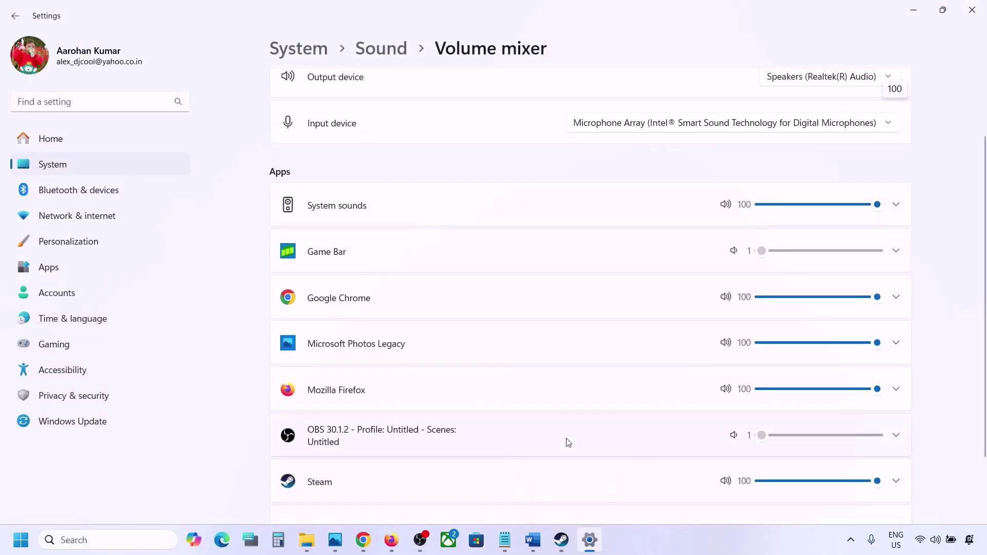
pyautogui.scroll(-1, 568, 443)
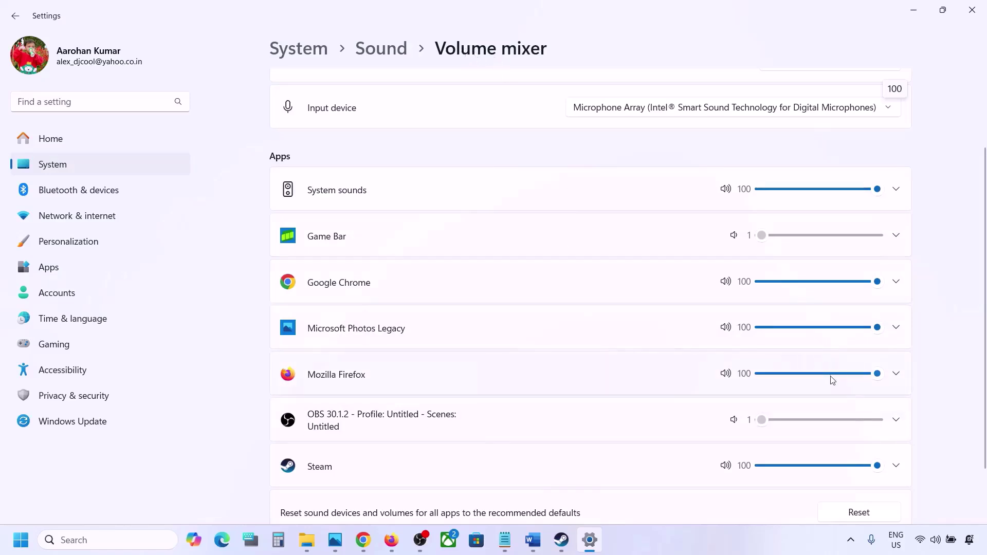
pyautogui.moveTo(876, 466)
pyautogui.mouseDown()
pyautogui.moveTo(800, 473)
pyautogui.moveTo(878, 465)
pyautogui.mouseUp()
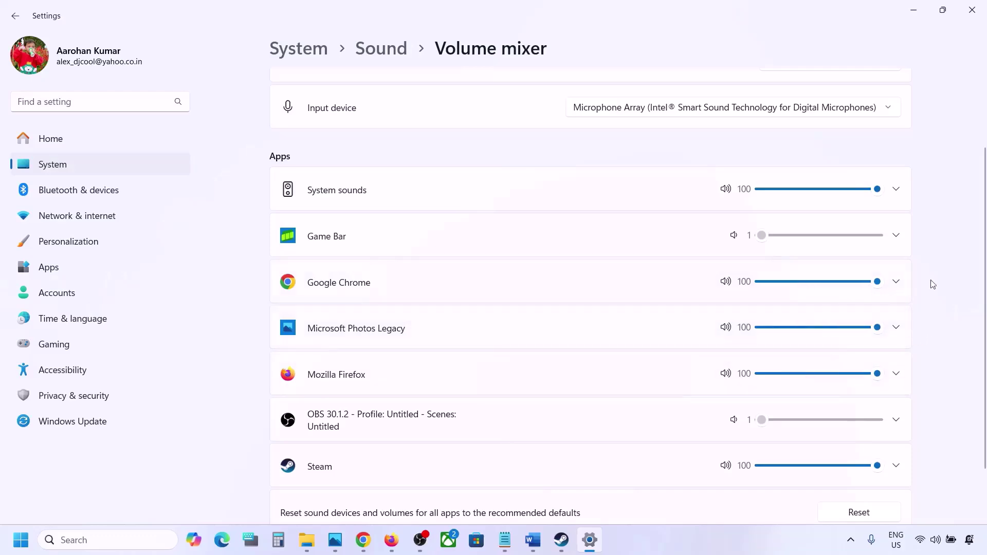
pyautogui.click(972, 9)
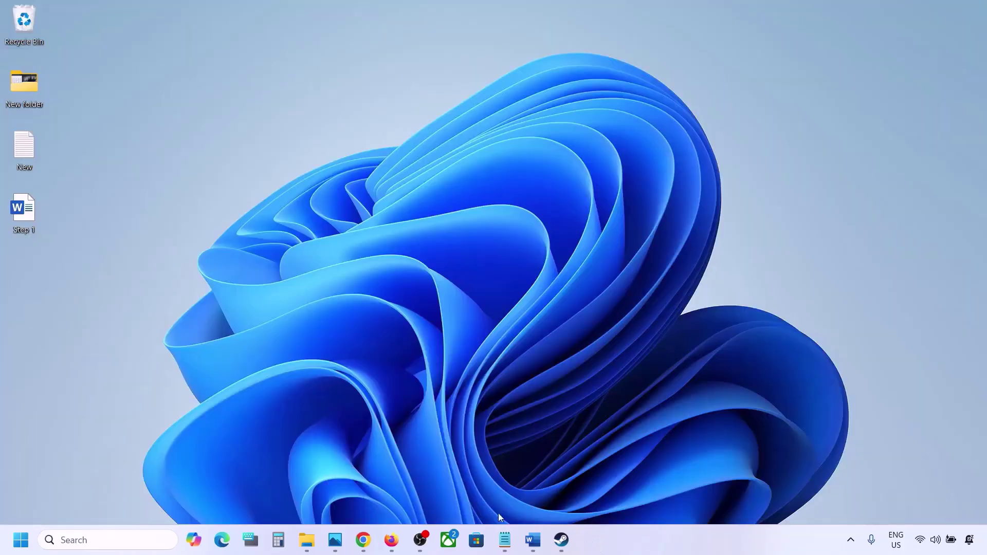
# Restore Word to read the Step 2 audio device note, then open the taskbar speaker icon's menu.
pyautogui.click(533, 540)
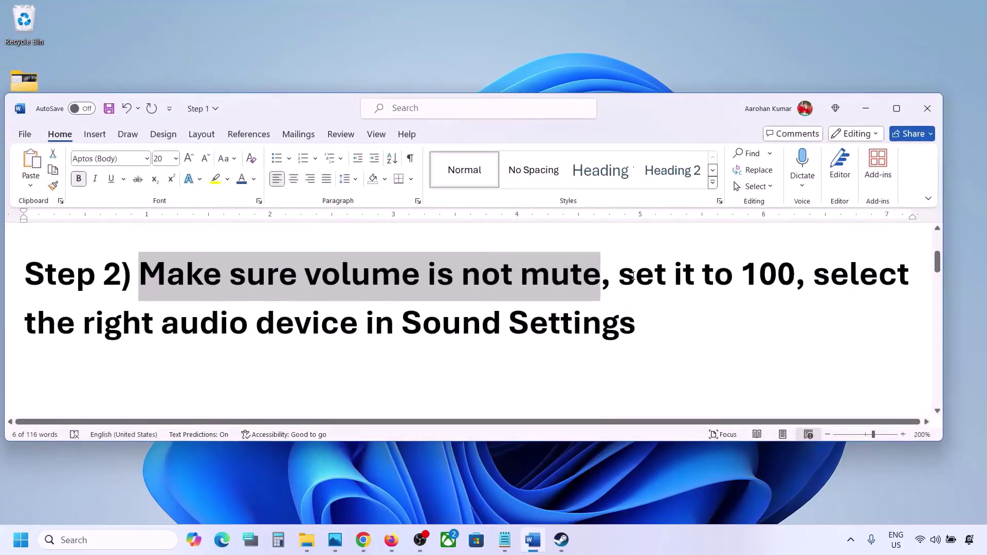
pyautogui.moveTo(81, 334); pyautogui.dragTo(637, 329)
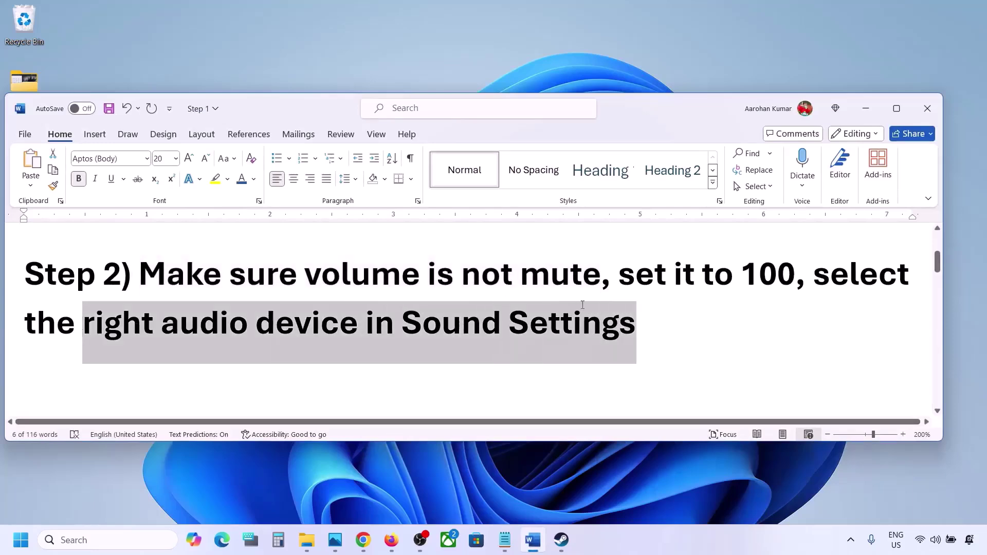
pyautogui.rightClick(935, 546)
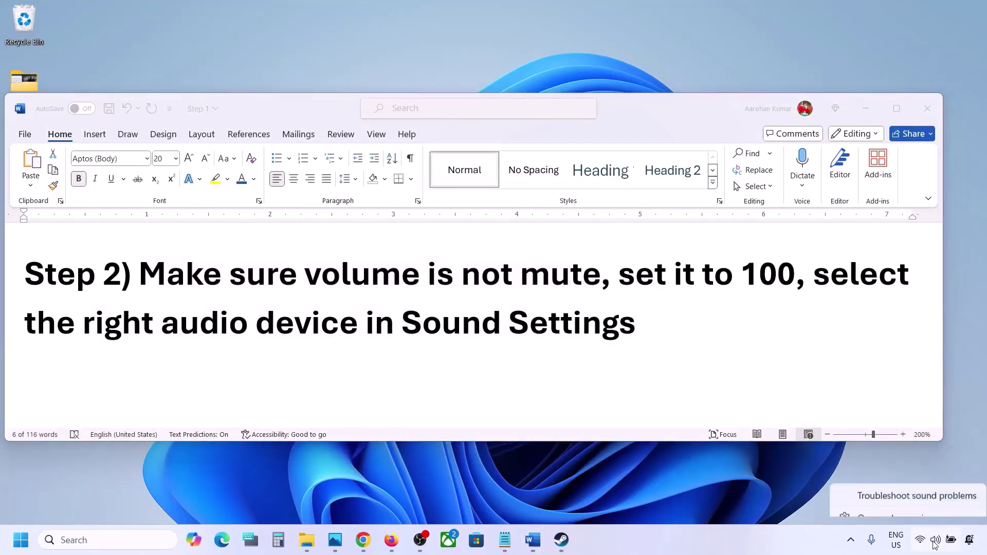
# Open Sound settings and select Speakers (Realtek Audio) as the output device at volume 100.
pyautogui.click(908, 509)
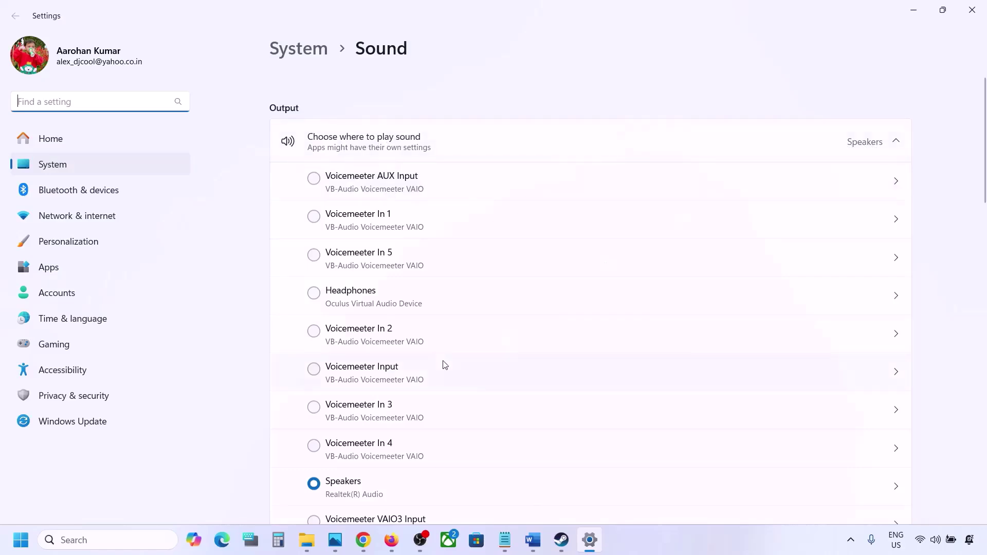
pyautogui.scroll(-2, 443, 366)
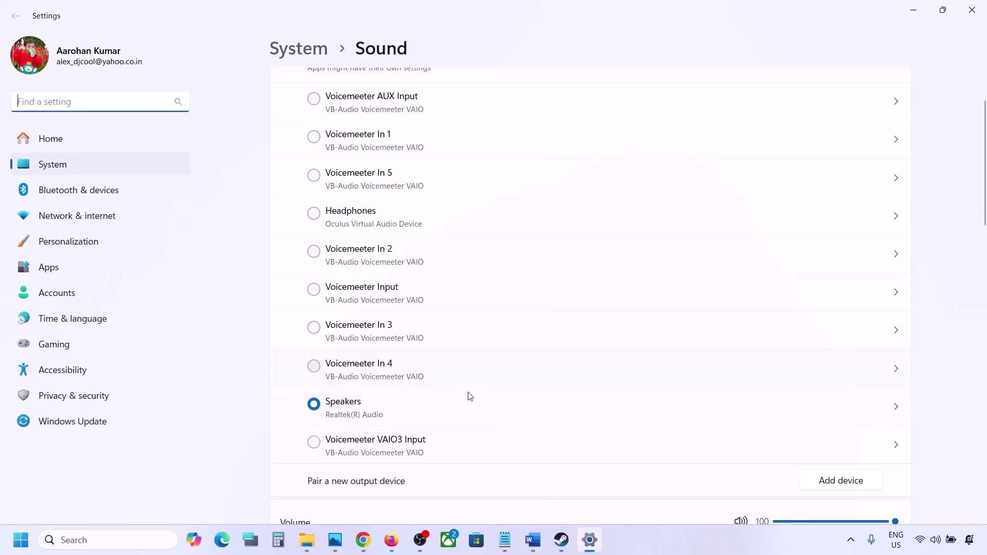
pyautogui.click(358, 410)
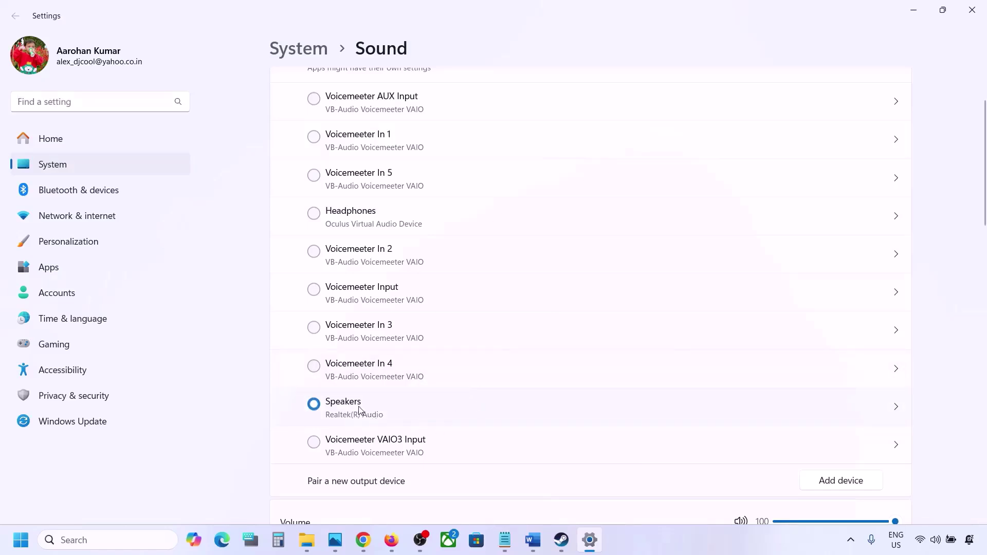
# Review the input devices, with Microphone Array at volume 100, then close Settings.
pyautogui.scroll(-5, 377, 412)
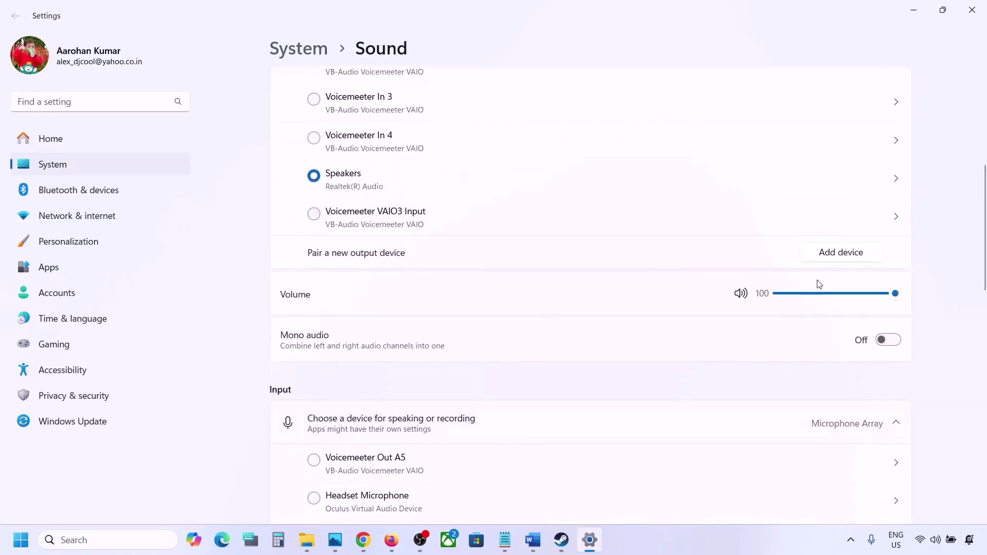
pyautogui.scroll(-6, 655, 370)
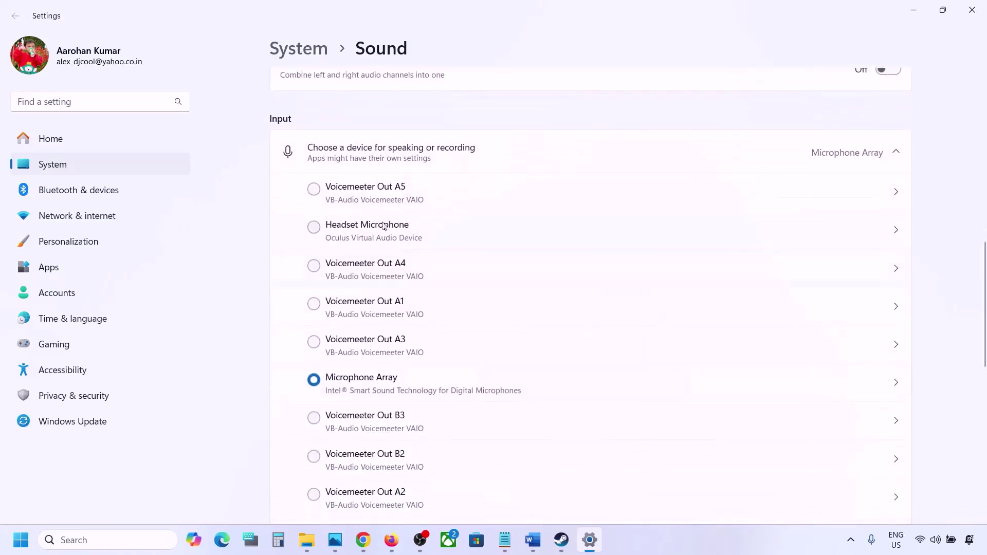
pyautogui.scroll(-2, 463, 406)
pyautogui.scroll(-1, 484, 389)
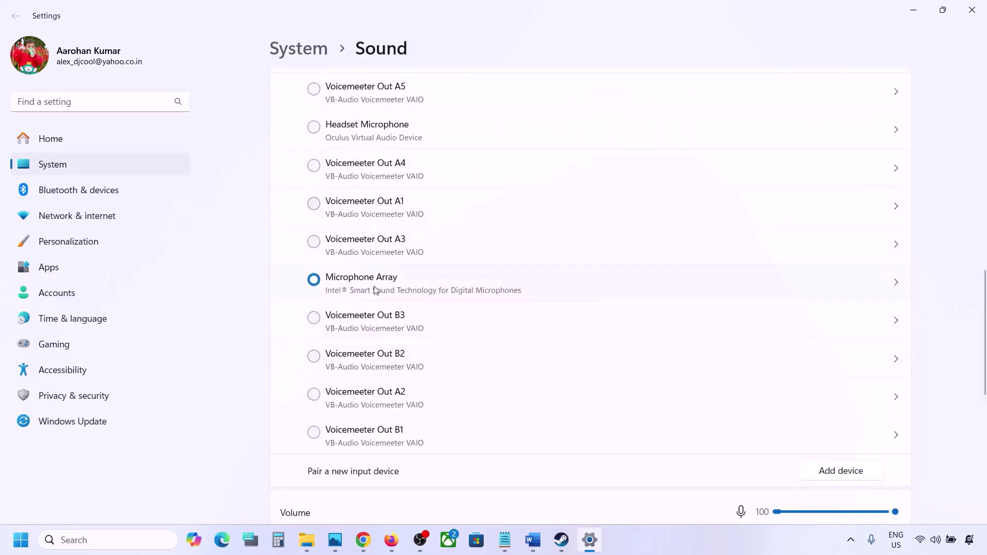
pyautogui.scroll(-4, 441, 297)
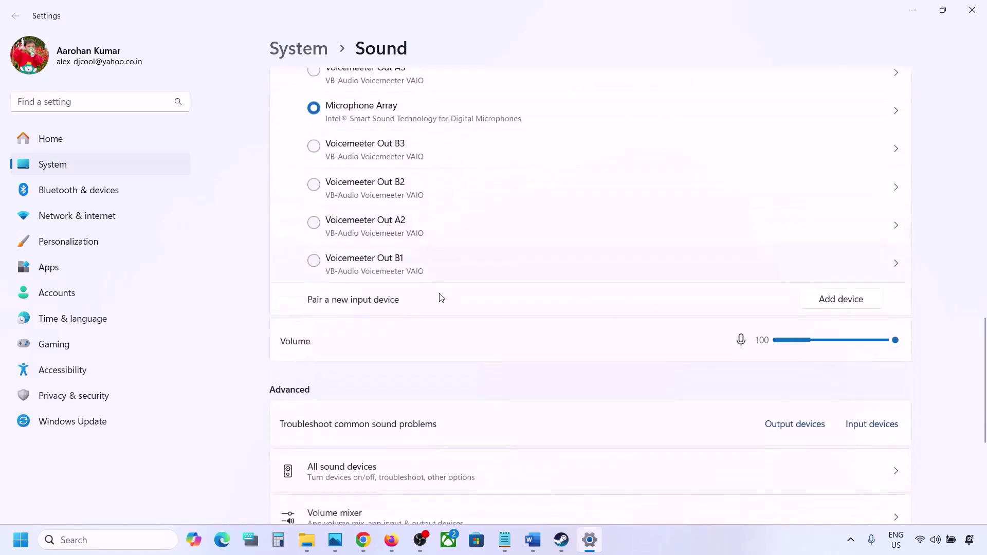
pyautogui.scroll(3, 437, 248)
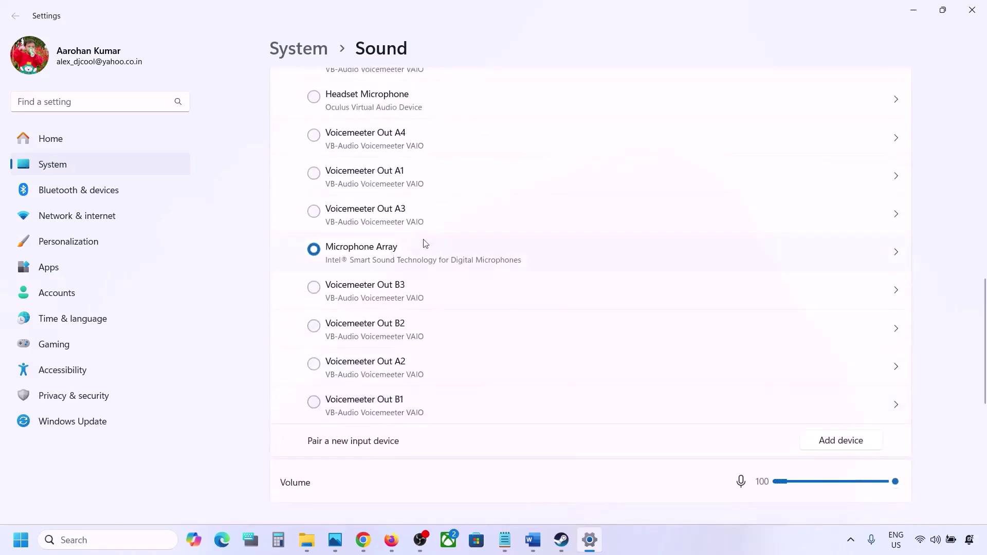
pyautogui.scroll(-3, 398, 358)
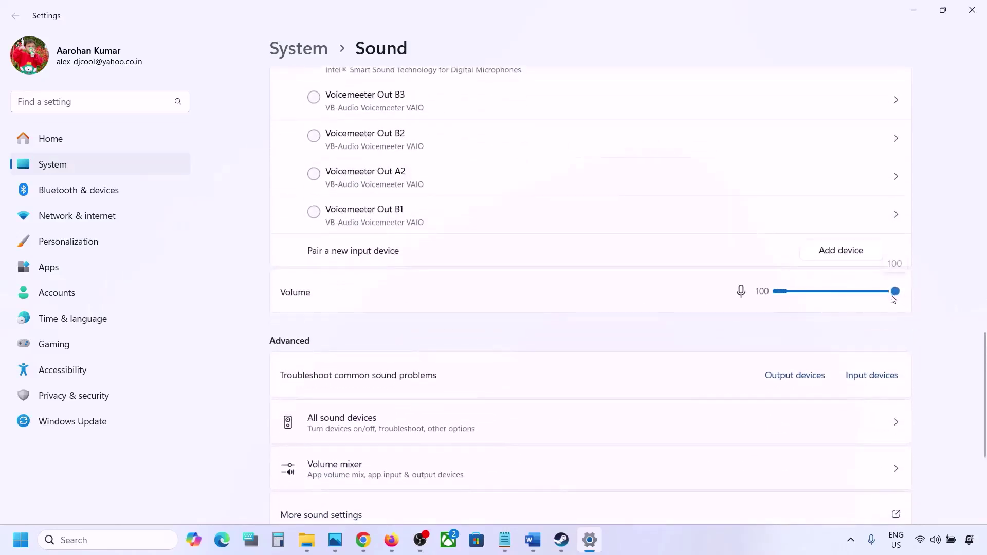
pyautogui.scroll(-1, 652, 353)
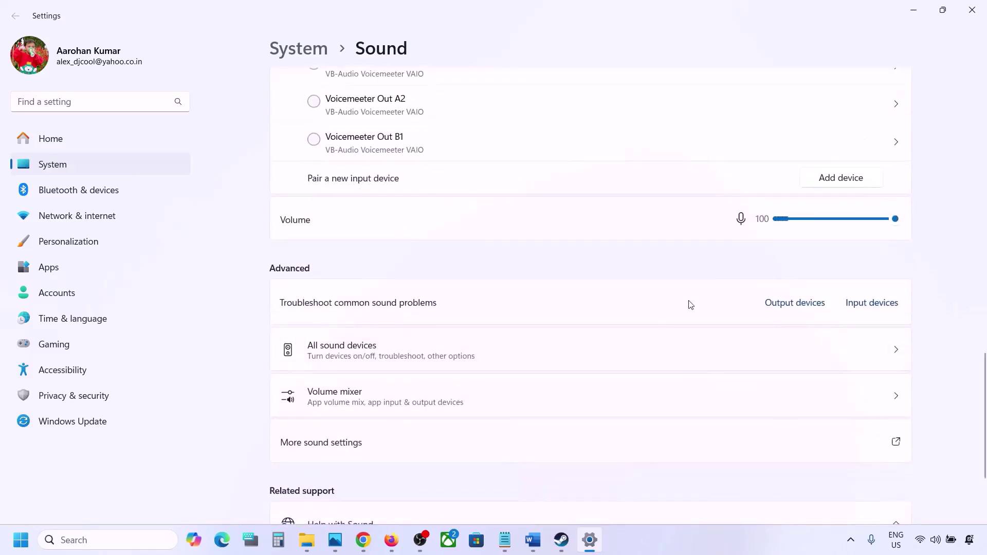
pyautogui.scroll(-2, 690, 305)
pyautogui.click(972, 9)
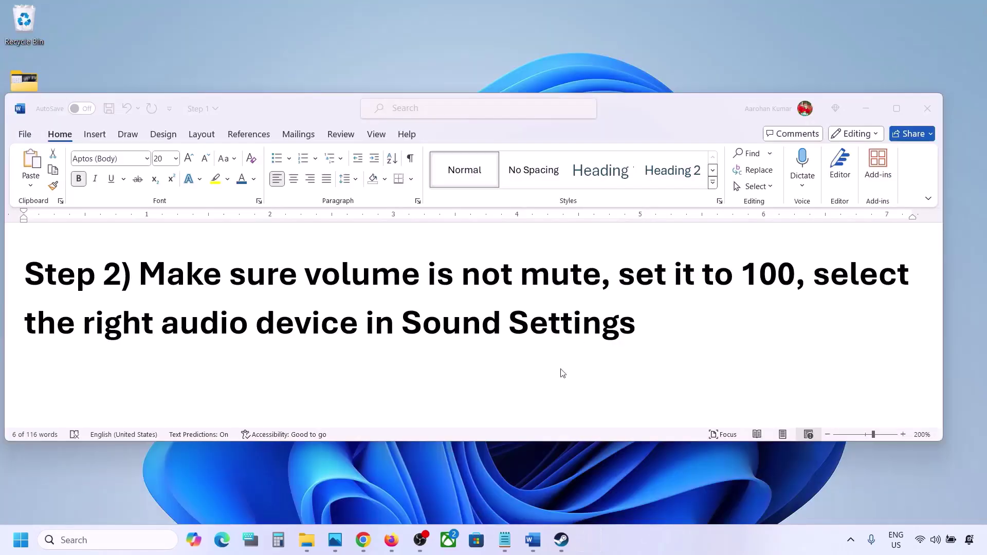
# Read the Step 3 'Restart the game'/'Restart PC' and Step 4 sample-rate notes, then search Windows for 'control'.
pyautogui.scroll(-2, 458, 358)
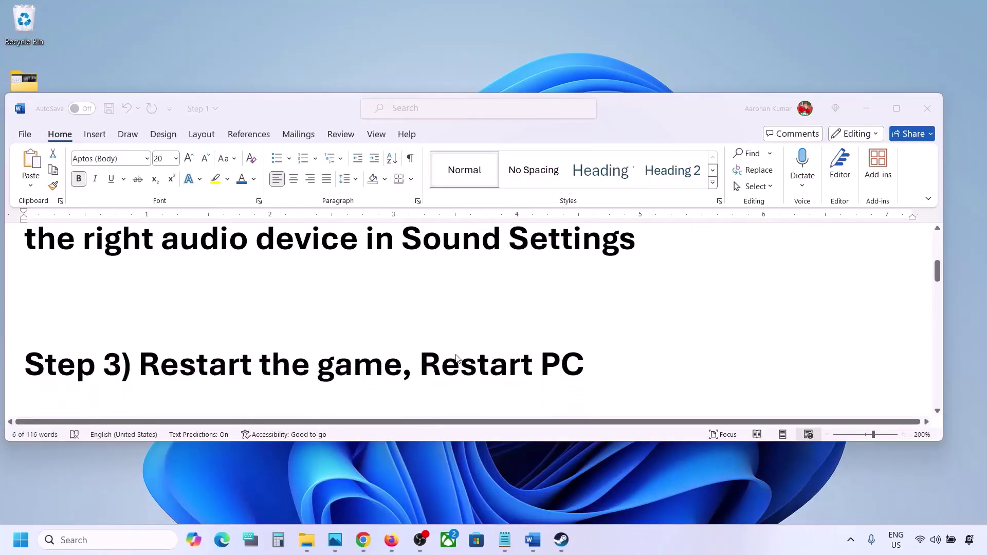
pyautogui.doubleClick(186, 348)
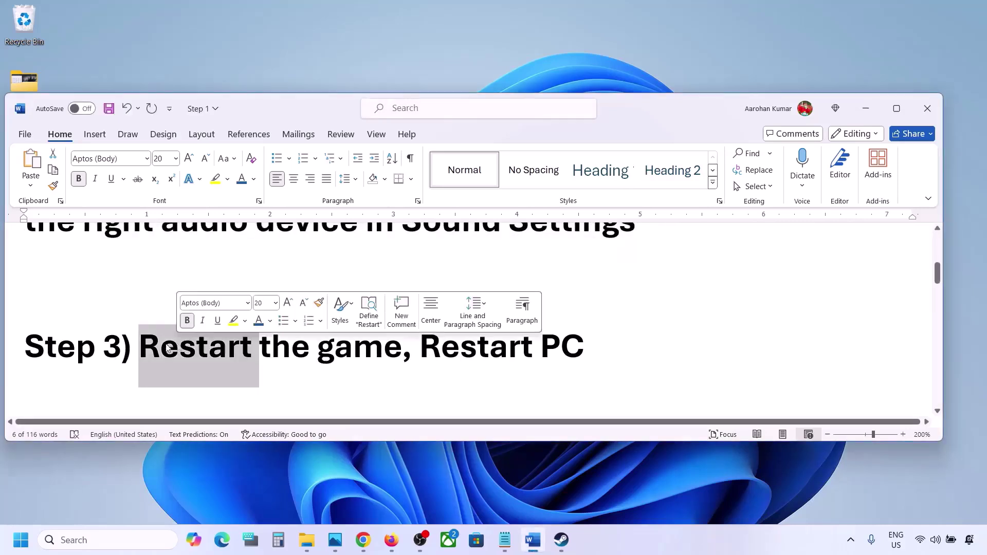
pyautogui.click(280, 344)
pyautogui.moveTo(141, 348); pyautogui.dragTo(328, 334)
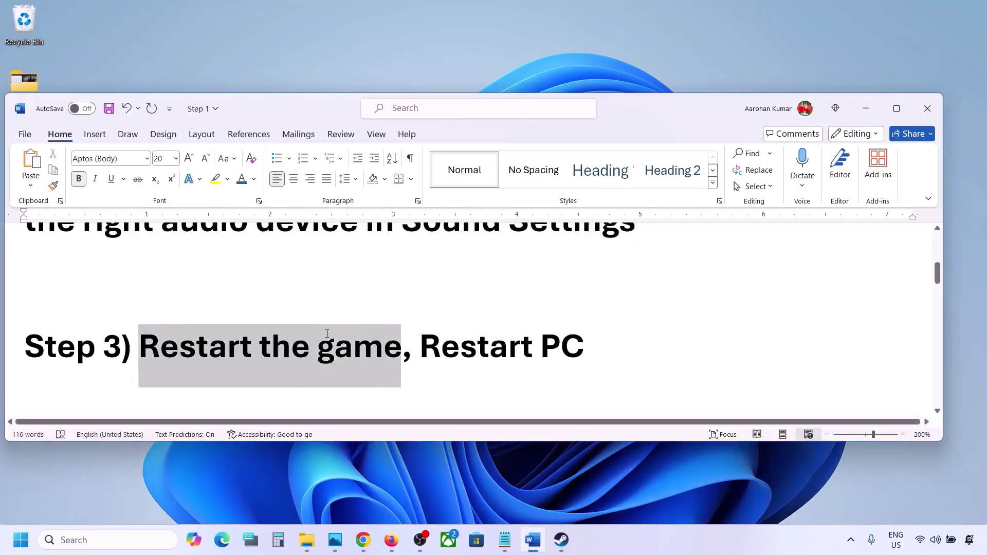
pyautogui.moveTo(417, 346); pyautogui.dragTo(585, 340)
pyautogui.scroll(-3, 311, 335)
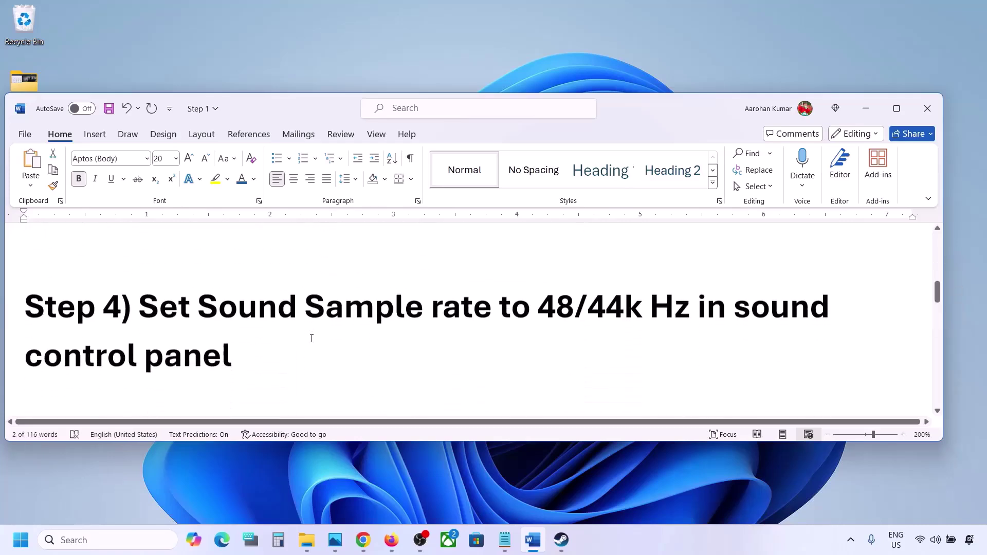
pyautogui.moveTo(144, 304); pyautogui.dragTo(610, 302)
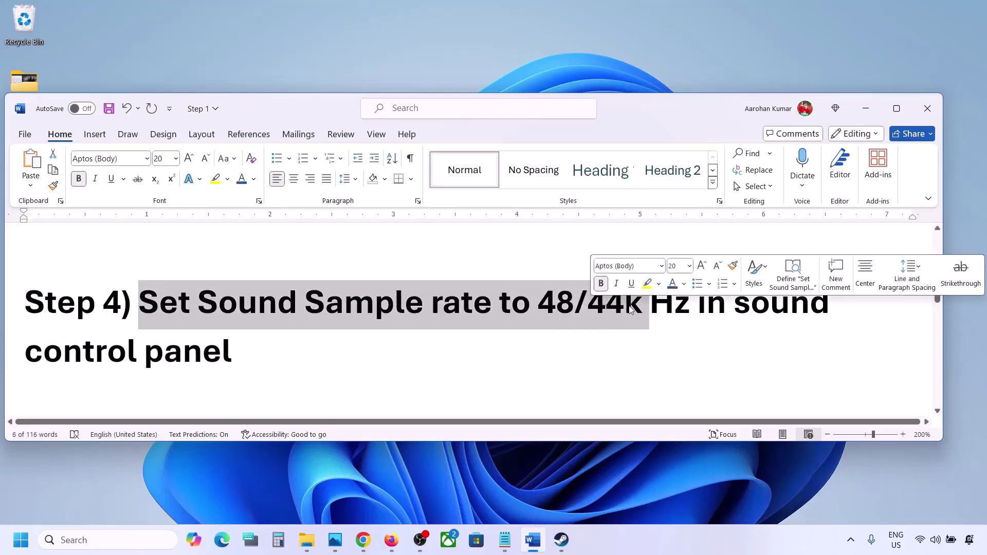
pyautogui.click(625, 303)
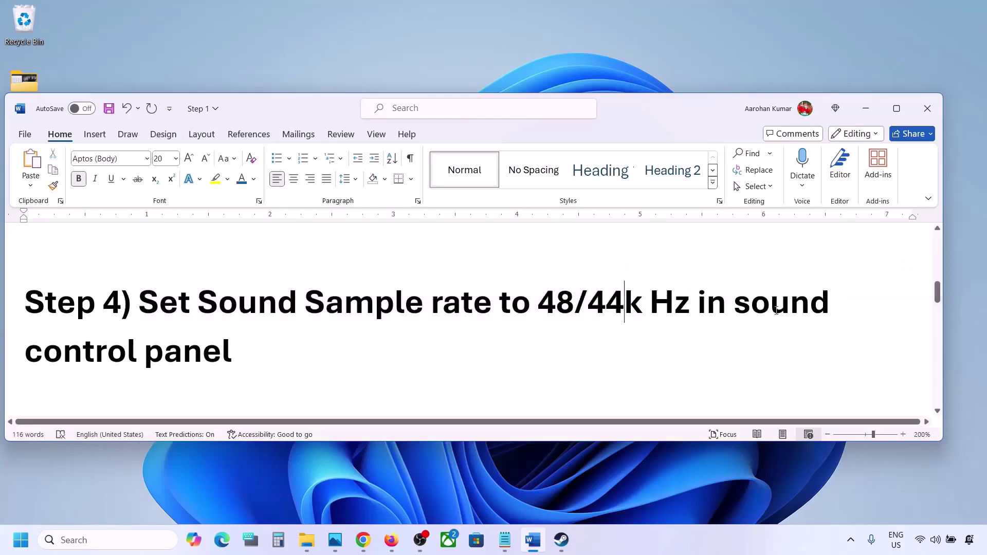
pyautogui.click(65, 540)
pyautogui.write('control')
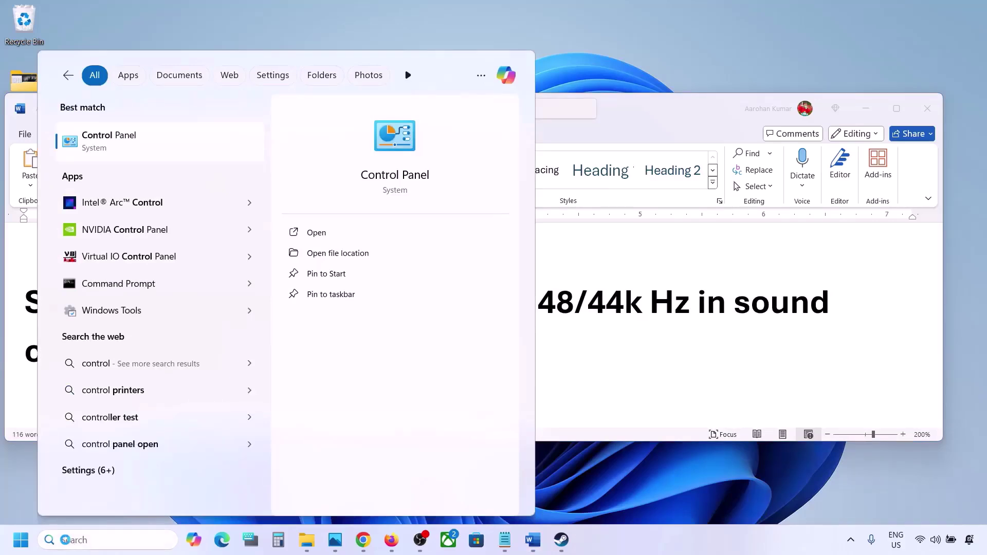
# Go to Control Panel > Hardware and Sound > Sound and open Speakers (Realtek(R) Audio) Properties.
pyautogui.press('Return')
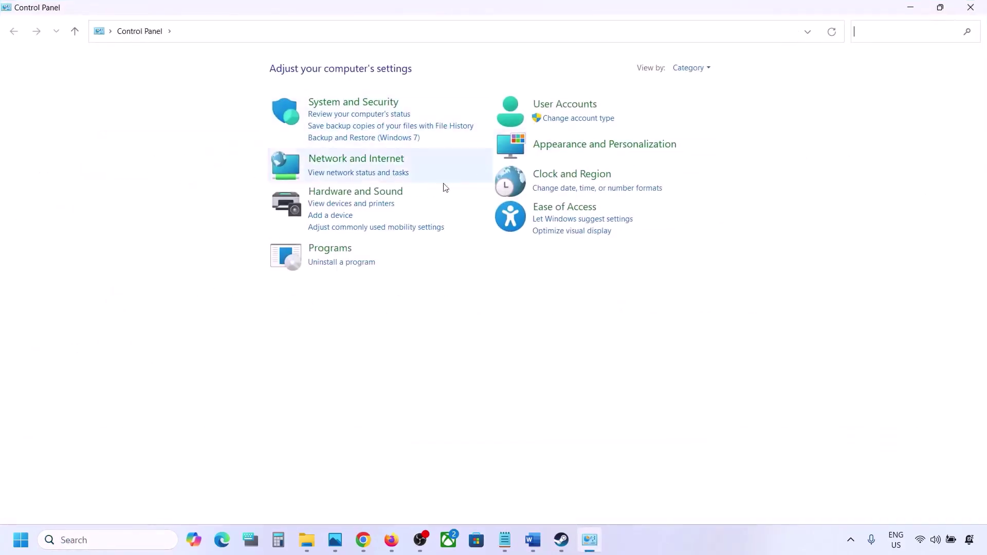
pyautogui.click(368, 194)
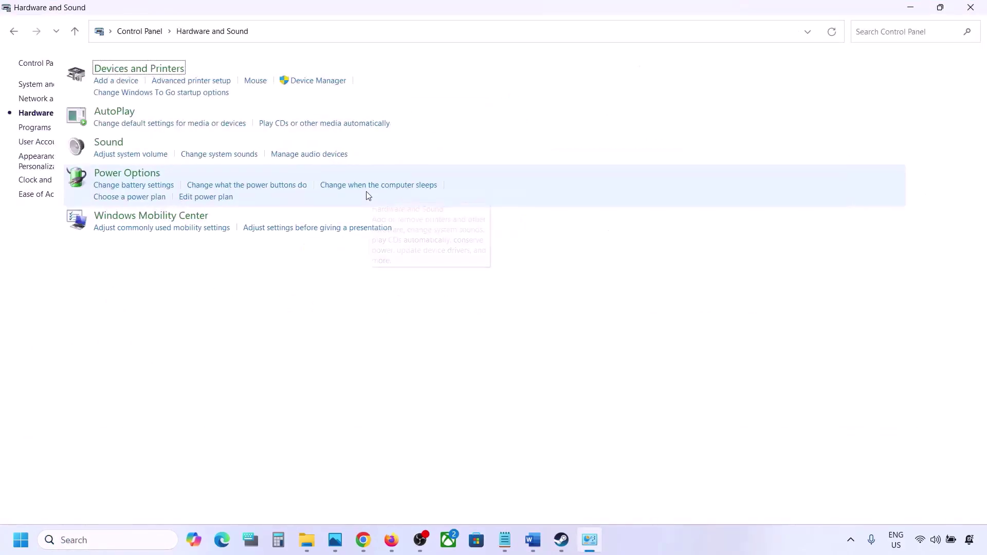
pyautogui.click(186, 147)
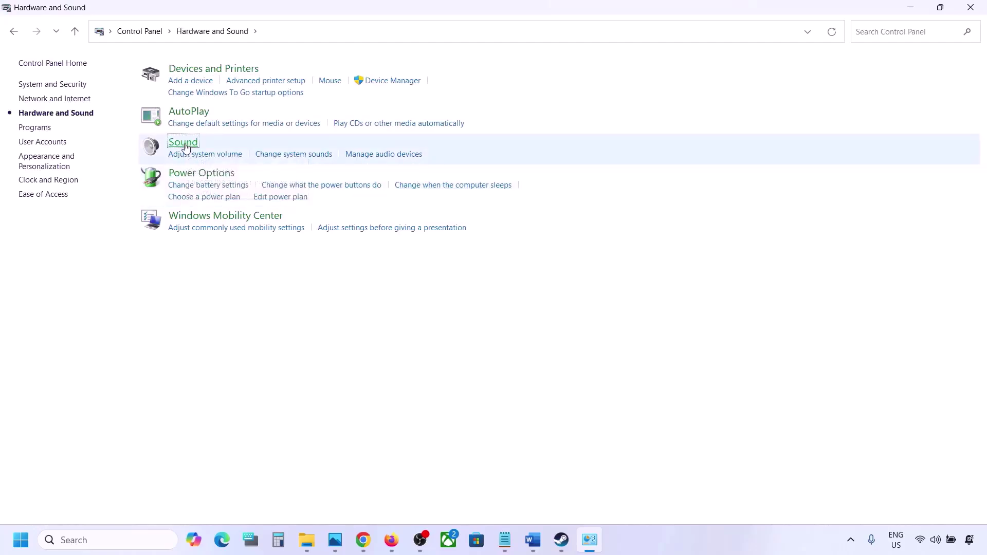
pyautogui.moveTo(191, 57); pyautogui.dragTo(444, 125)
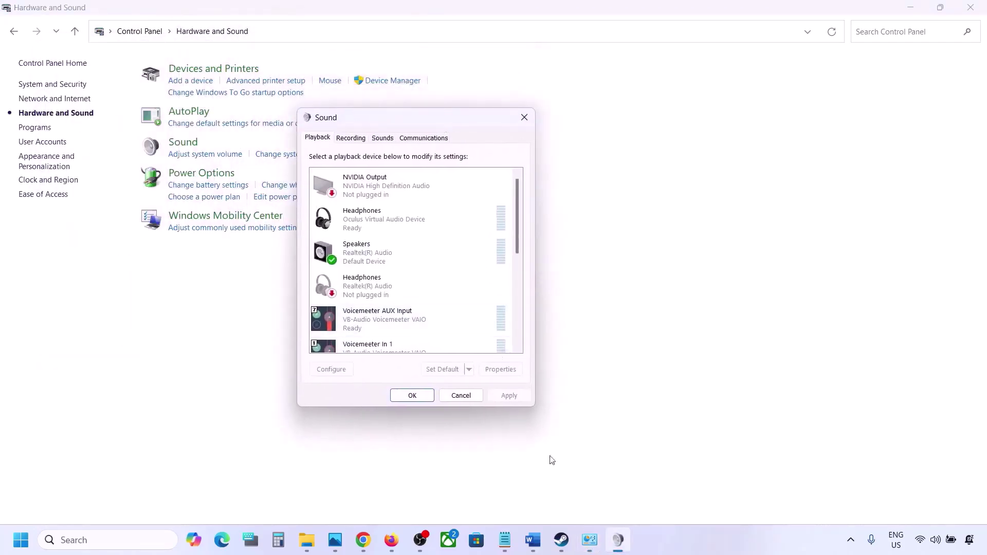
pyautogui.click(541, 540)
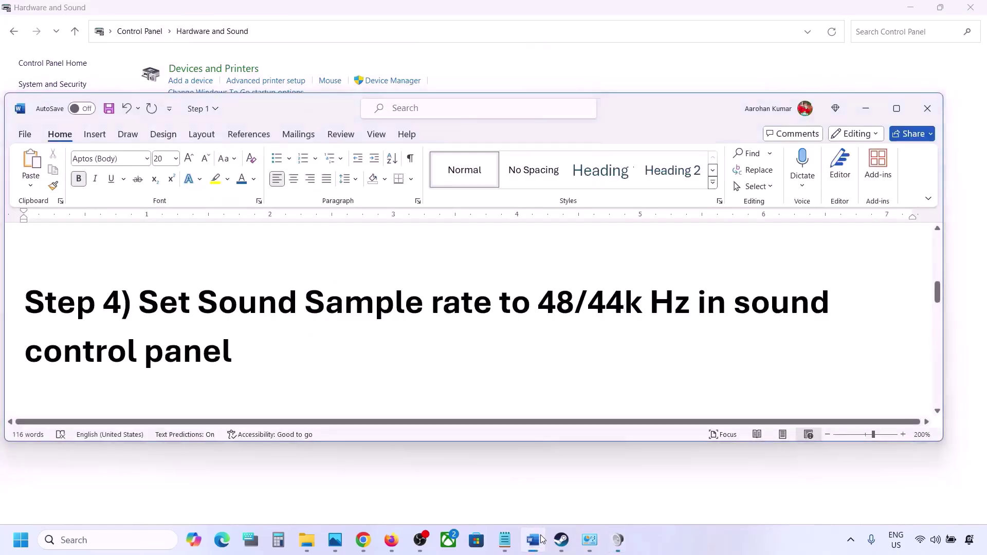
pyautogui.click(541, 540)
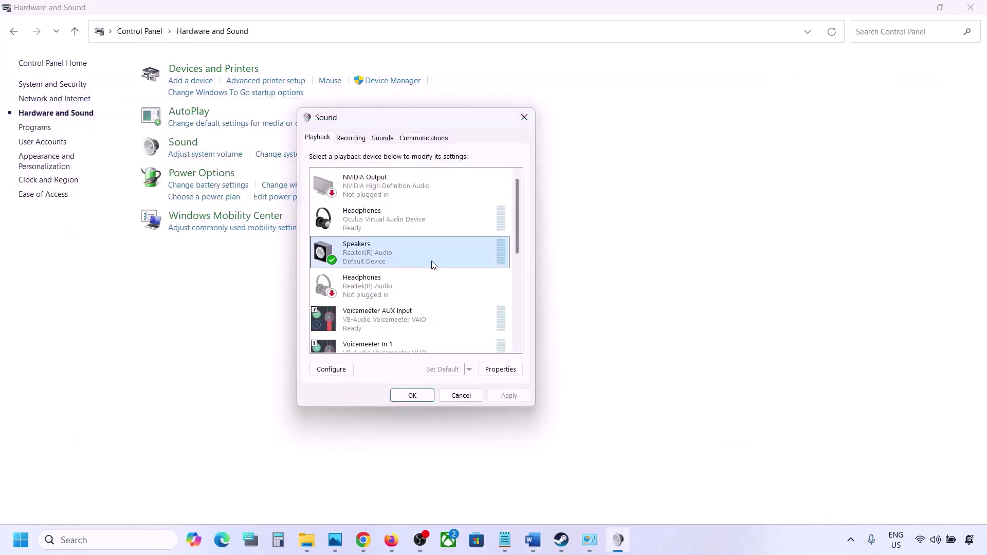
pyautogui.rightClick(418, 260)
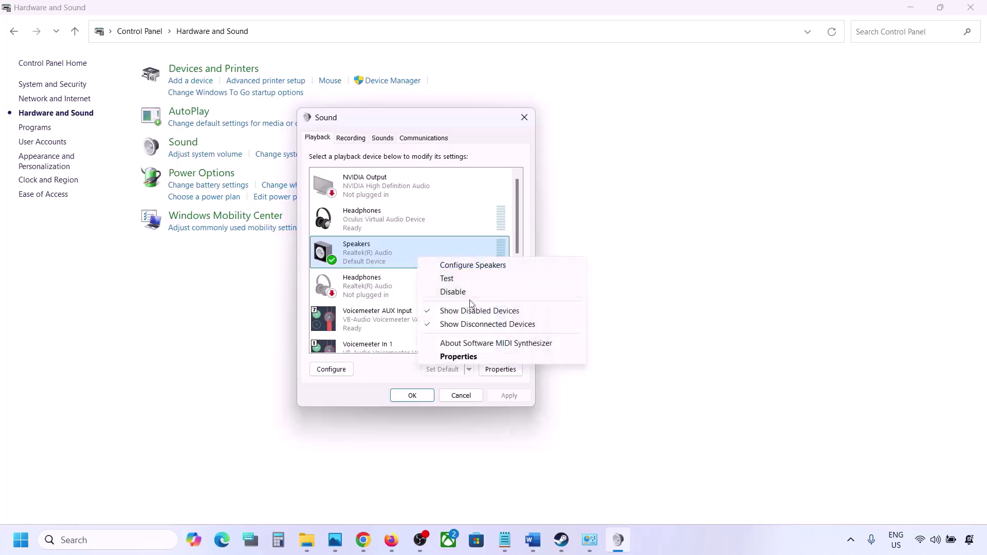
pyautogui.click(458, 356)
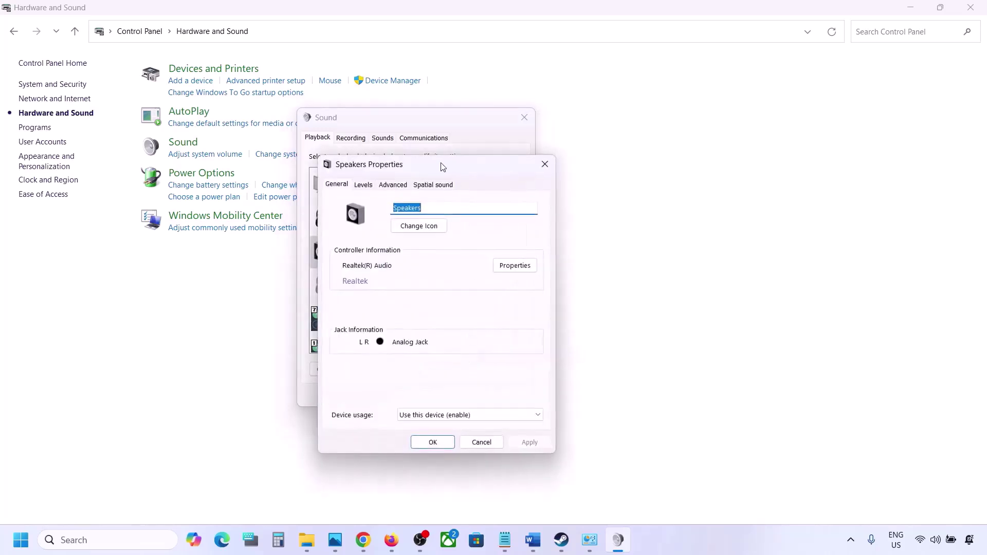
# On the Advanced tab, compare the format with the Word 48/44k note, keeping 24 bit, 48000 Hz.
pyautogui.moveTo(441, 164); pyautogui.dragTo(494, 118)
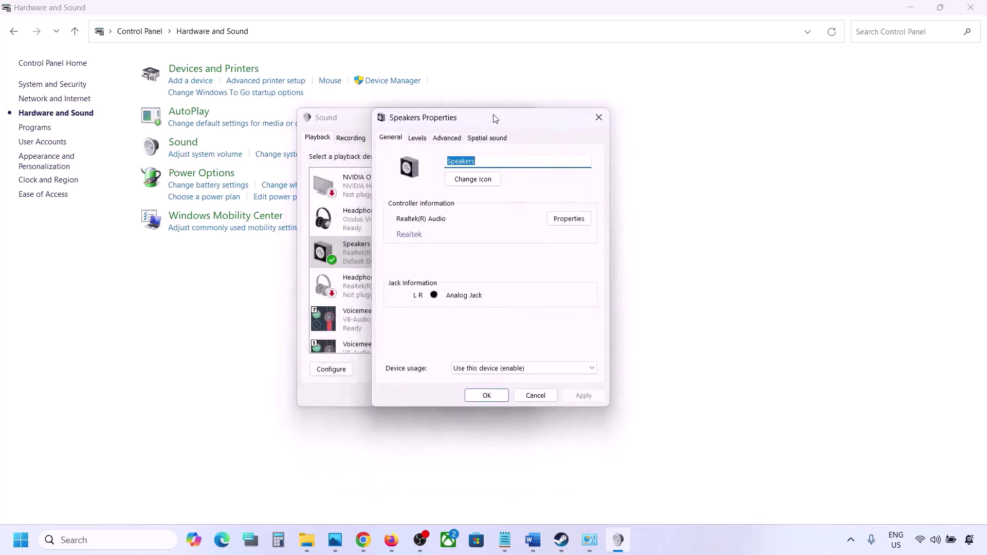
pyautogui.click(445, 139)
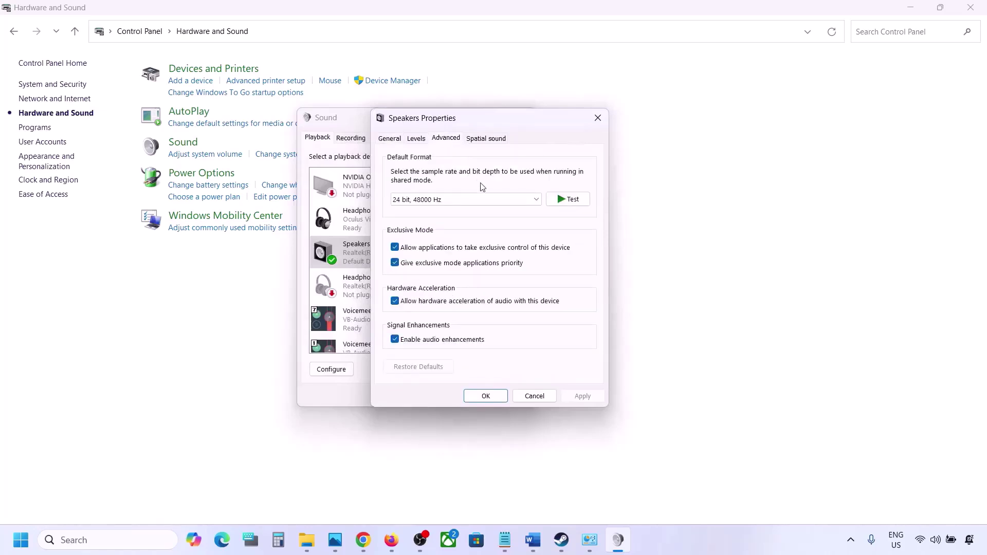
pyautogui.click(537, 200)
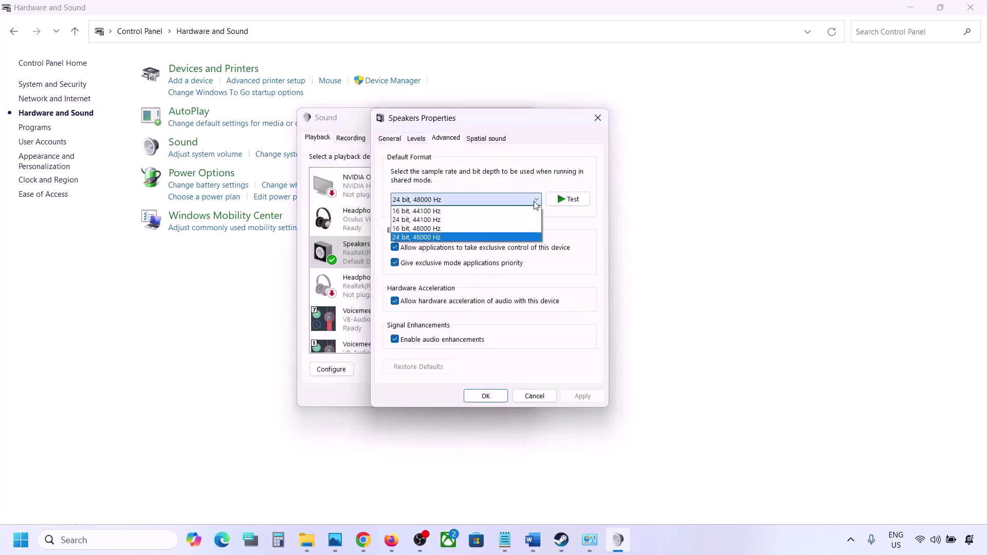
pyautogui.click(578, 250)
pyautogui.click(541, 540)
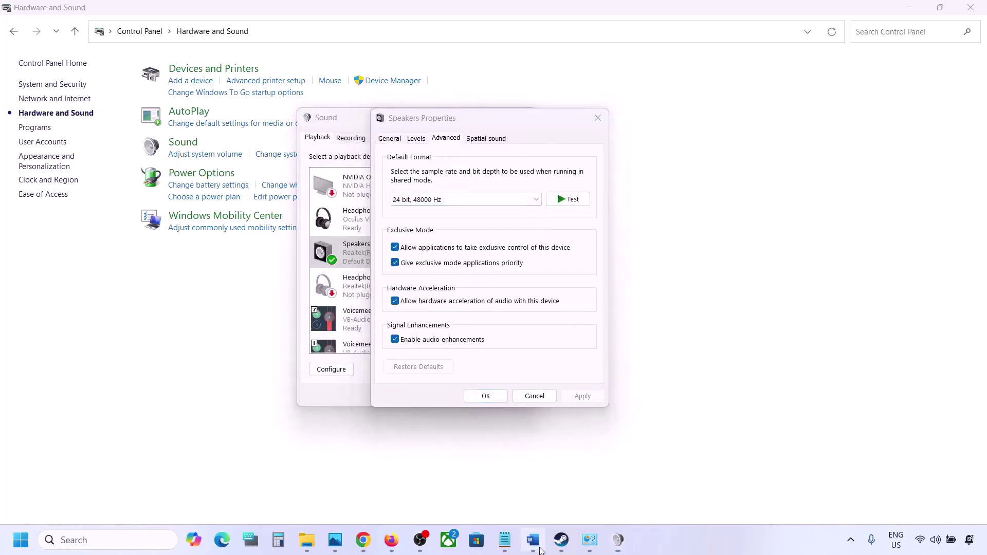
pyautogui.click(551, 308)
pyautogui.doubleClick(591, 312)
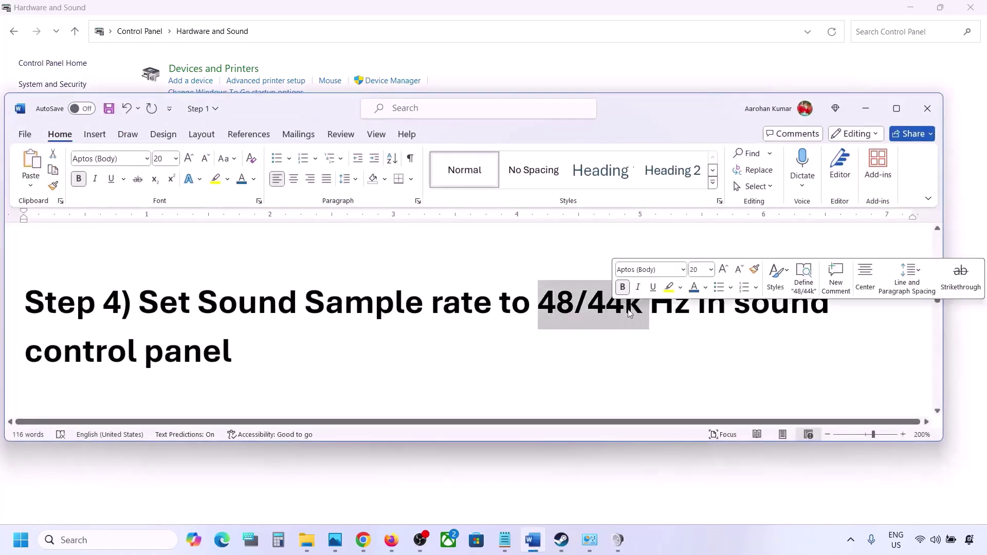
pyautogui.click(866, 109)
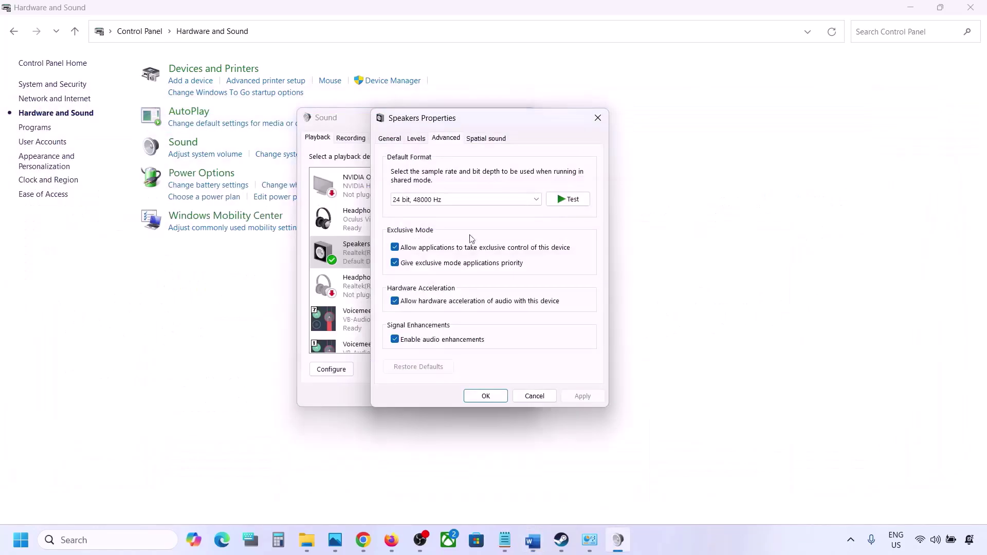
pyautogui.click(475, 204)
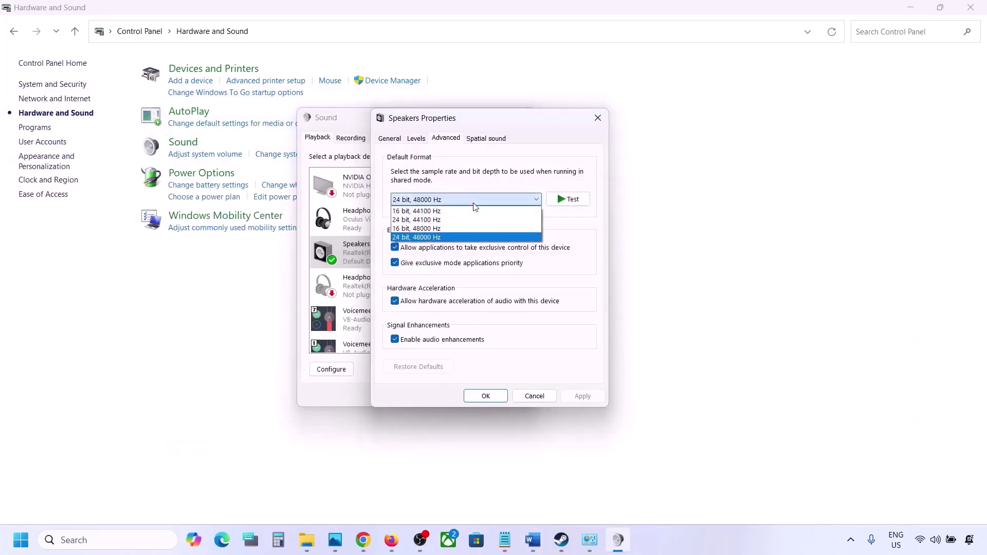
pyautogui.click(432, 238)
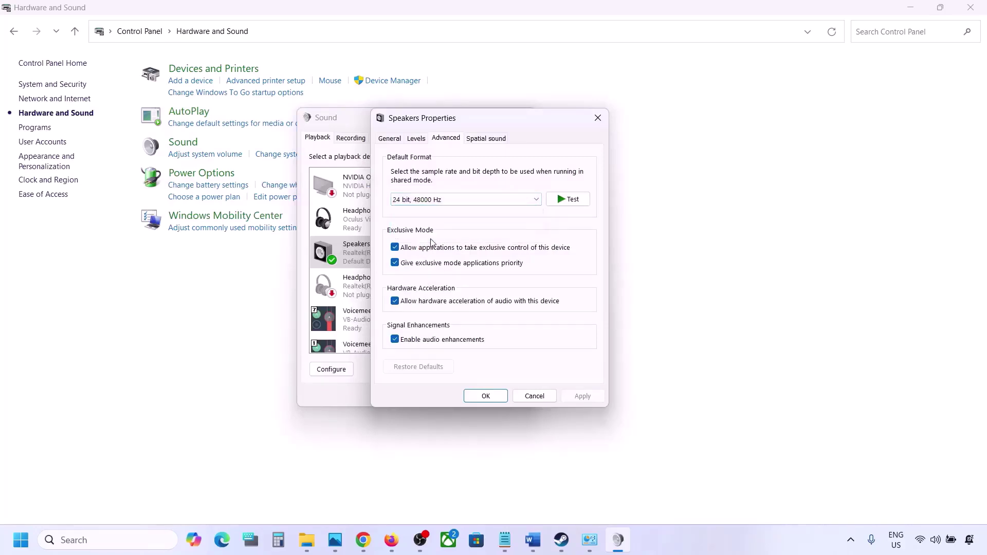
pyautogui.click(582, 397)
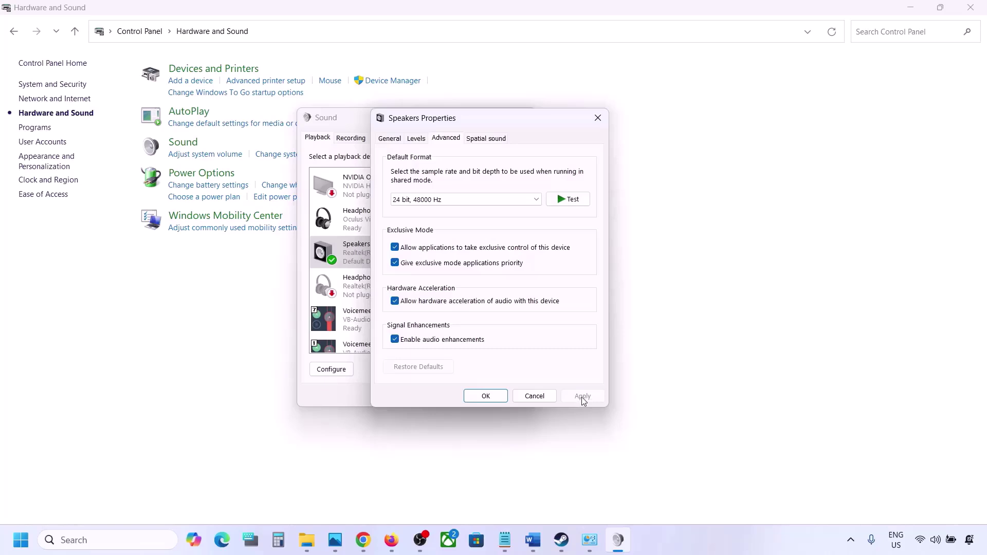
# Apply 24 bit, 44100 Hz as the speaker format, accepting the device interruption.
pyautogui.click(496, 202)
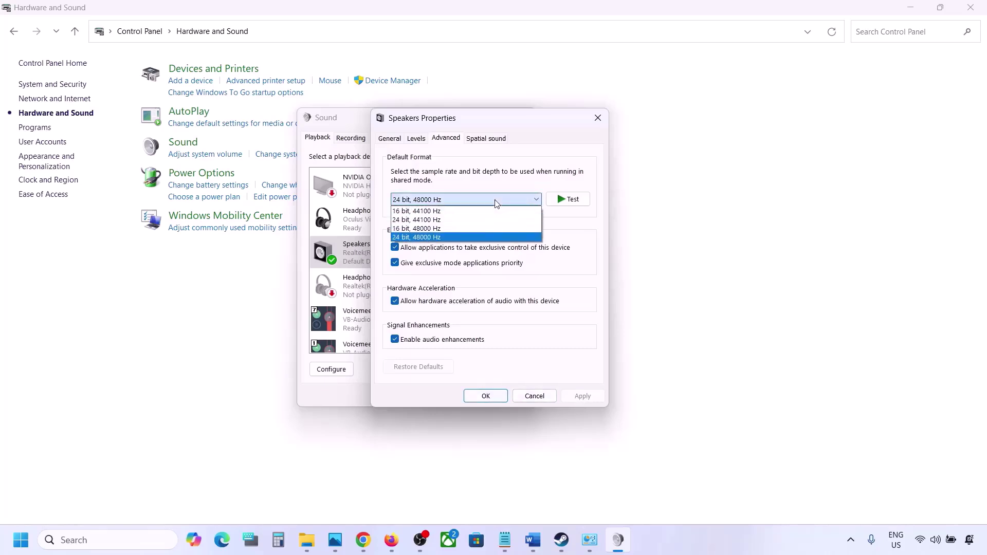
pyautogui.click(437, 220)
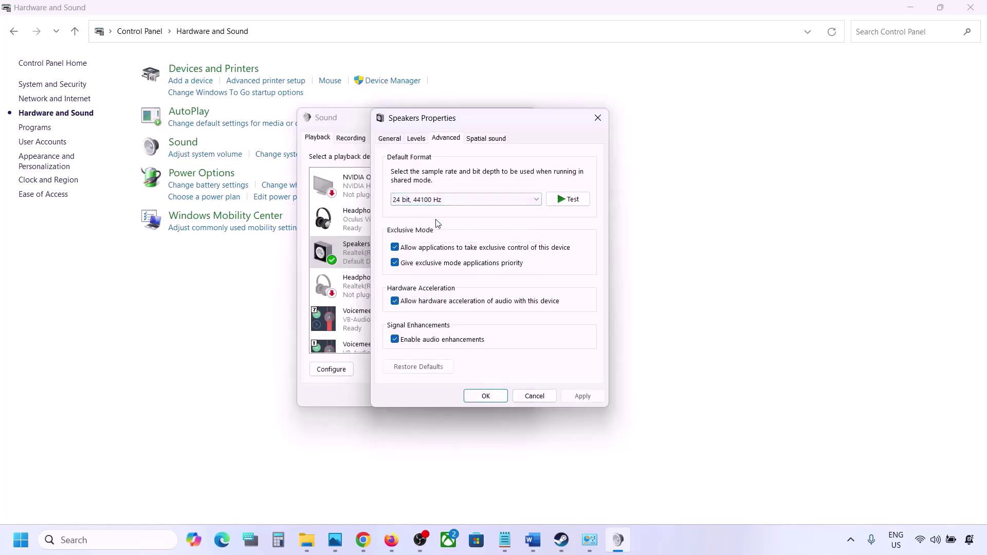
pyautogui.click(572, 400)
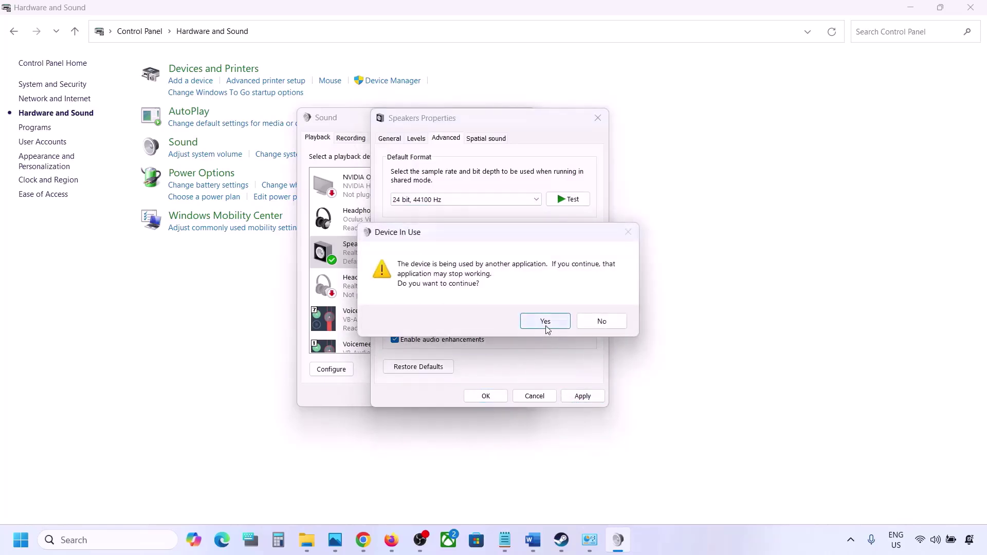
pyautogui.click(545, 322)
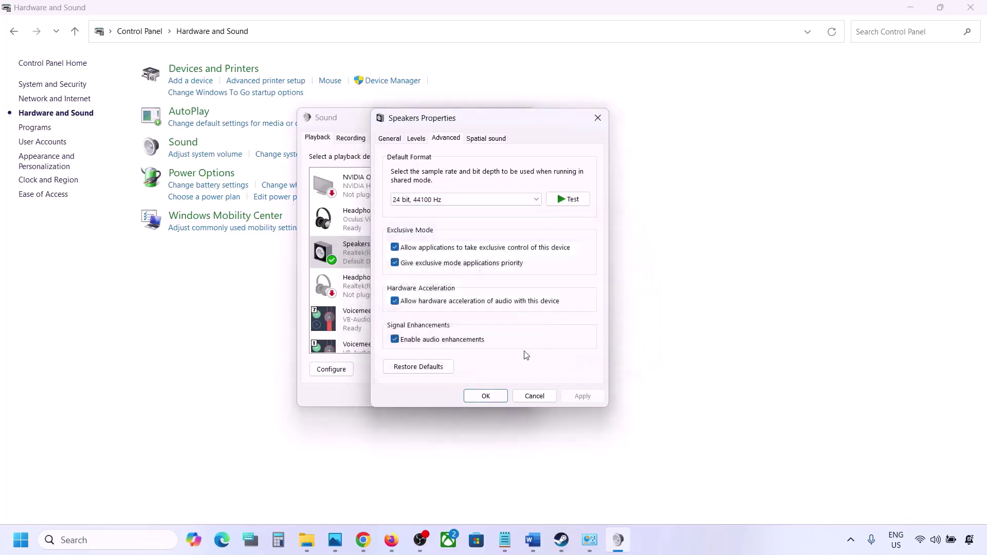
# Revert to 24 bit, 48000 Hz, apply, close both sound dialogs, and return to the Word notes.
pyautogui.click(445, 199)
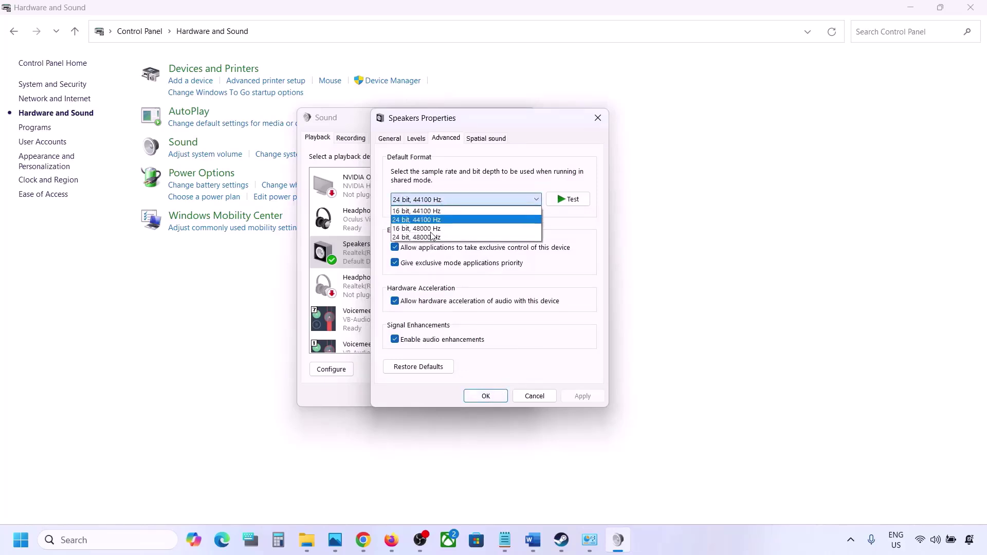
pyautogui.click(428, 237)
pyautogui.click(581, 397)
pyautogui.click(486, 396)
pyautogui.click(414, 397)
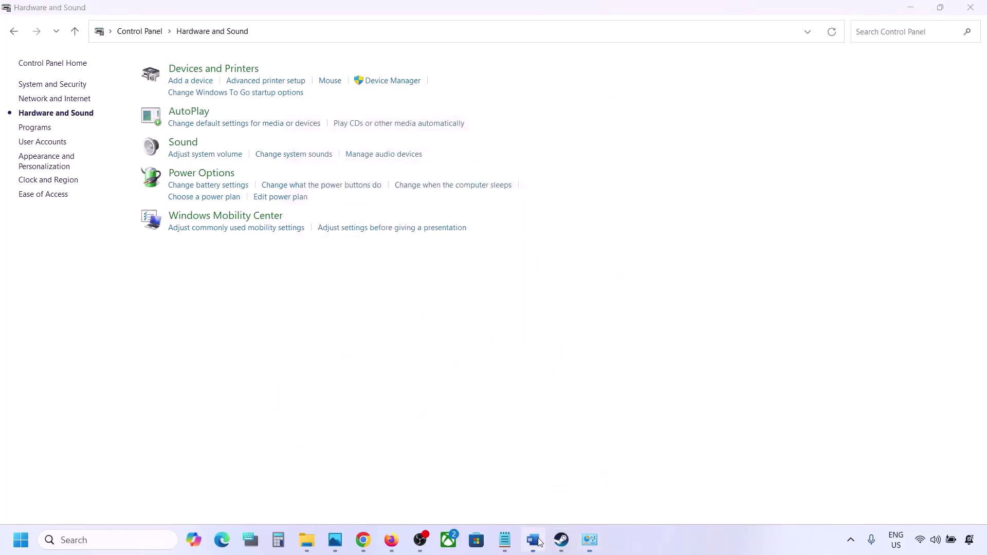
pyautogui.click(533, 540)
# Read the Step 5 controller and Step 6 'Turn off Spatial Sound' notes, then open Control Panel via search.
pyautogui.scroll(-5, 407, 325)
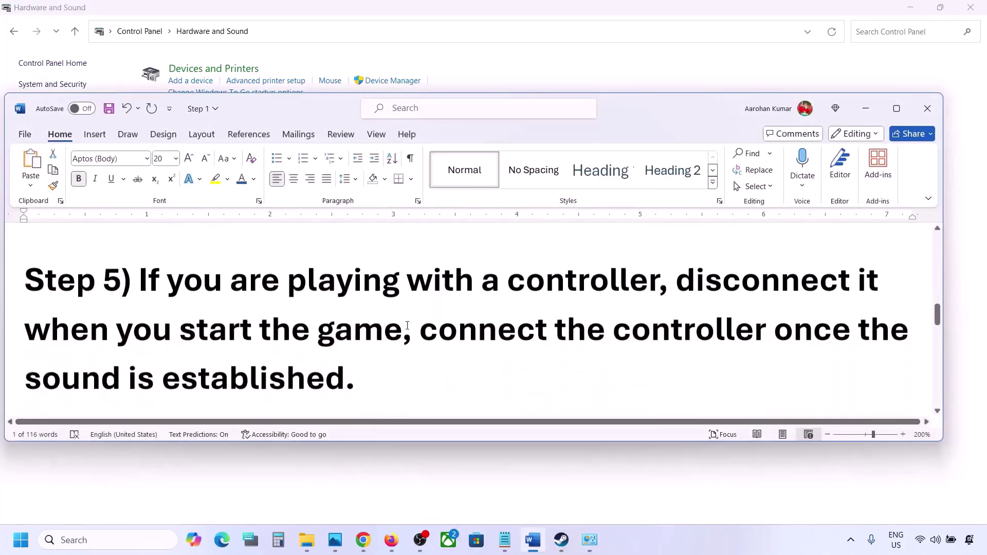
pyautogui.moveTo(160, 285); pyautogui.dragTo(347, 366)
pyautogui.click(346, 367)
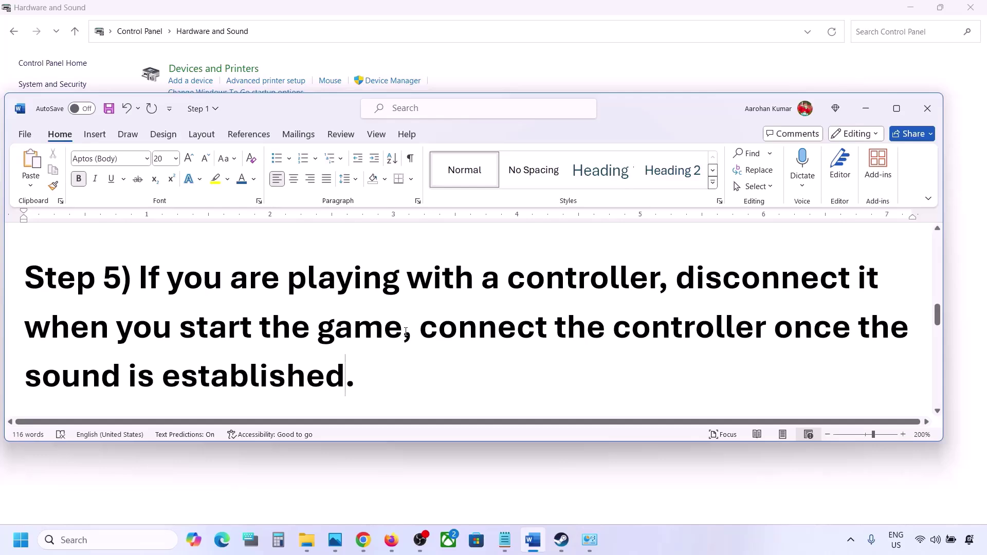
pyautogui.scroll(-5, 406, 331)
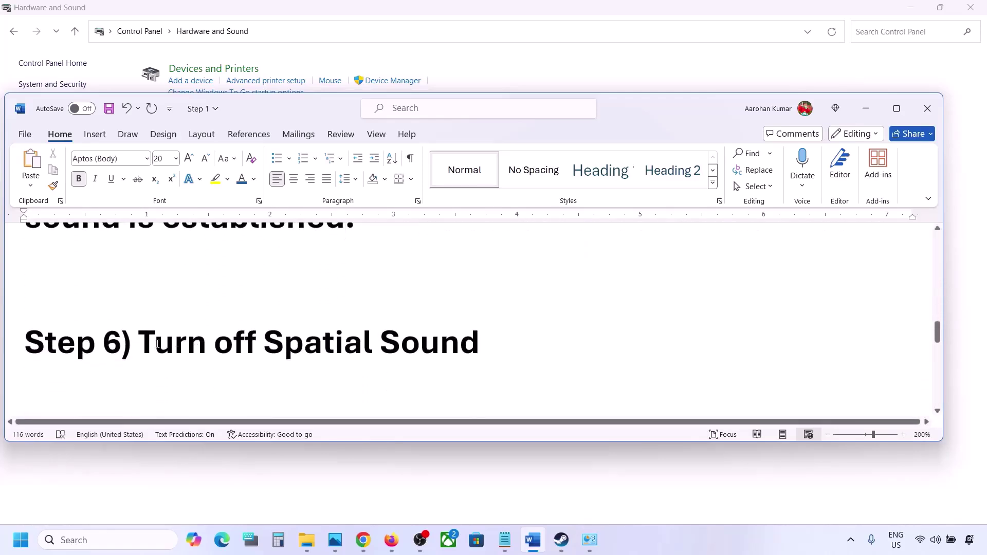
pyautogui.keyDown('shift'); pyautogui.click(478, 342); pyautogui.keyUp('shift')
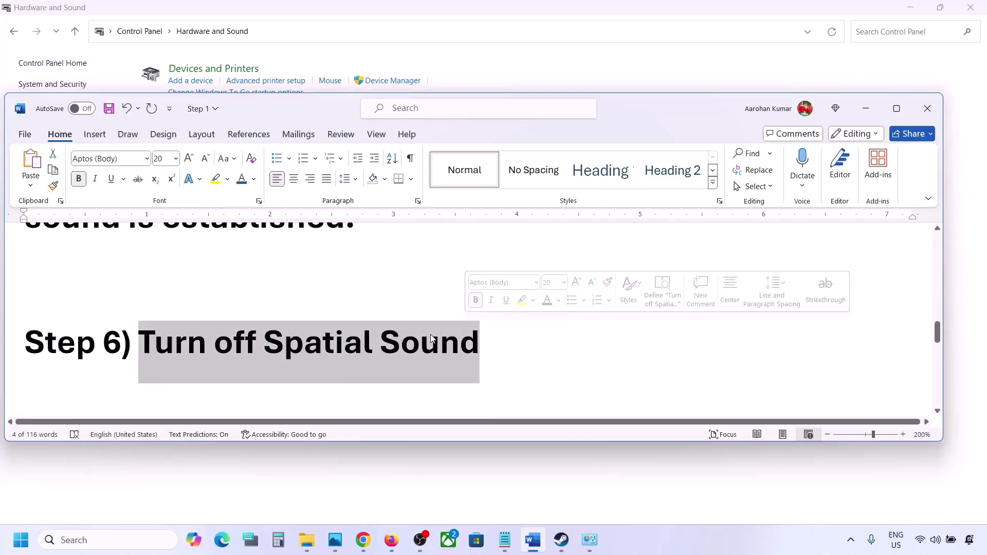
pyautogui.click(98, 540)
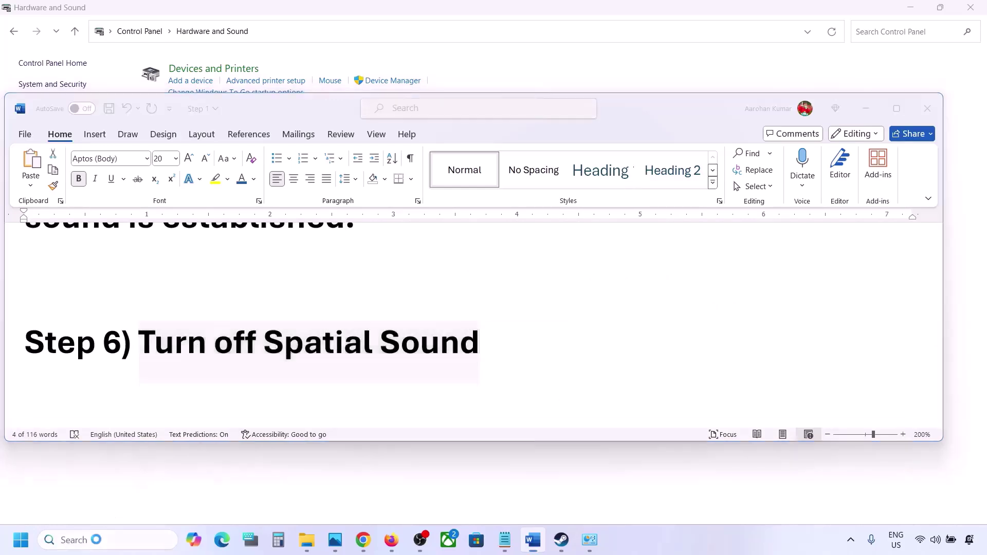
pyautogui.write('control')
pyautogui.press('Return')
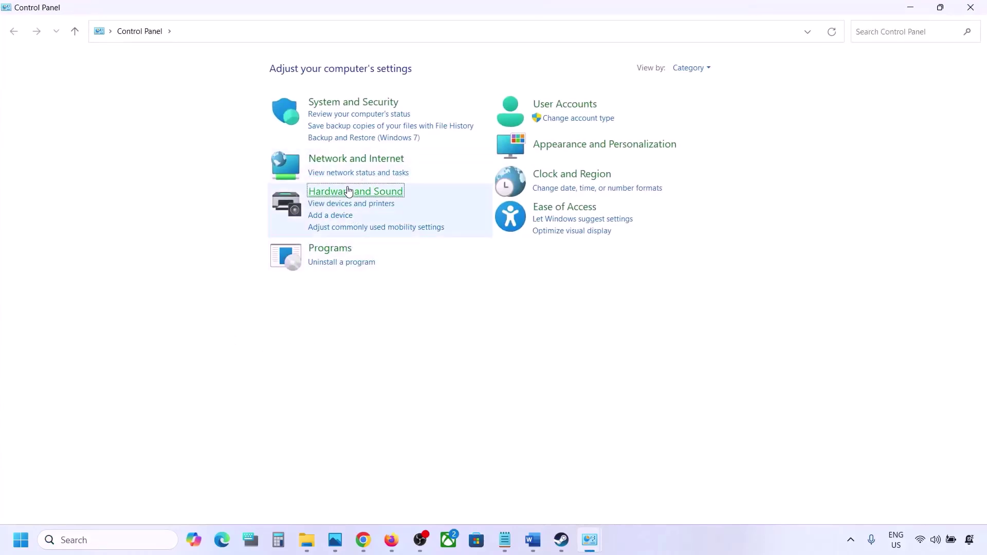
# Open Hardware and Sound > Sound and the Realtek Speakers Properties.
pyautogui.click(353, 192)
pyautogui.click(185, 143)
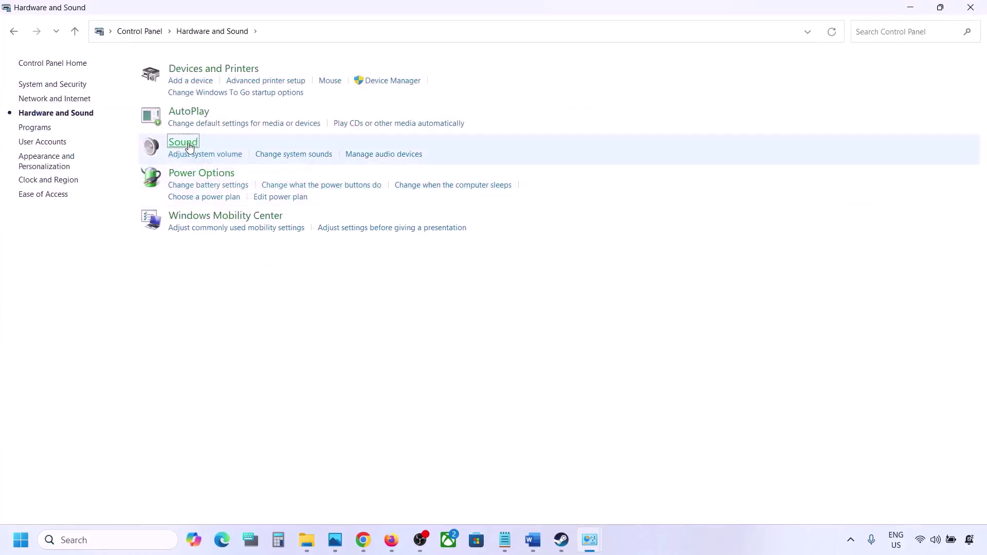
pyautogui.moveTo(194, 72); pyautogui.dragTo(427, 118)
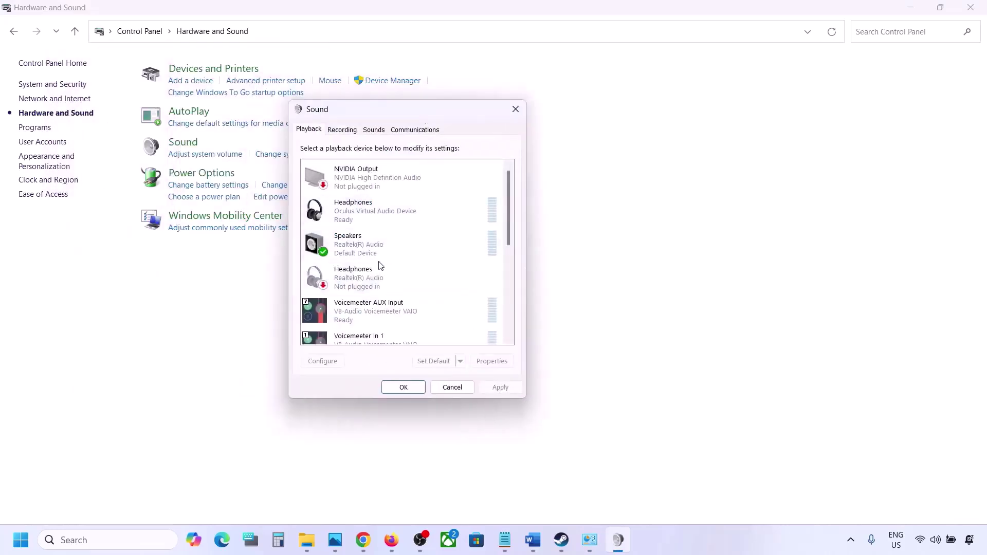
pyautogui.click(366, 251)
pyautogui.rightClick(378, 245)
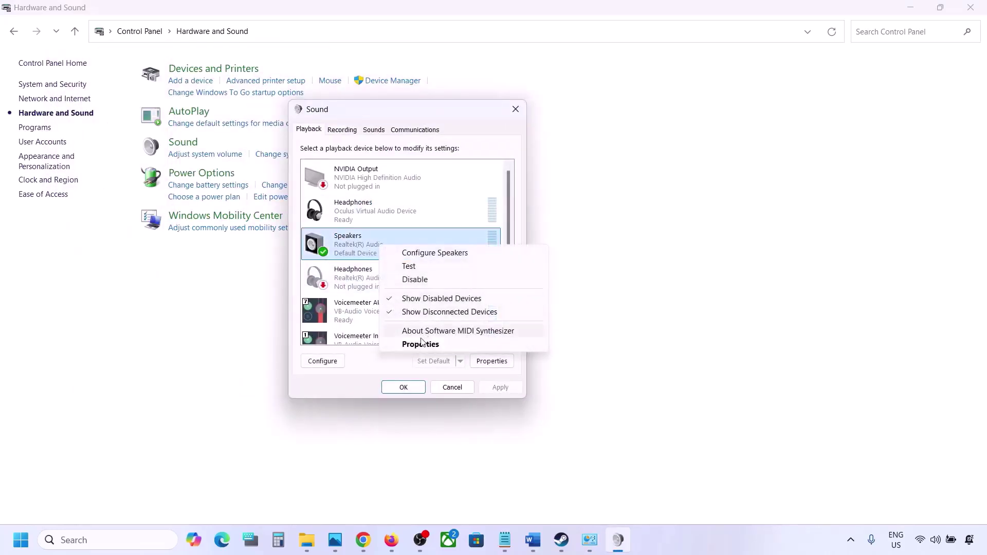
pyautogui.click(421, 344)
# Set the Spatial sound format to Off, apply, and close both sound dialogs.
pyautogui.click(431, 180)
pyautogui.click(362, 237)
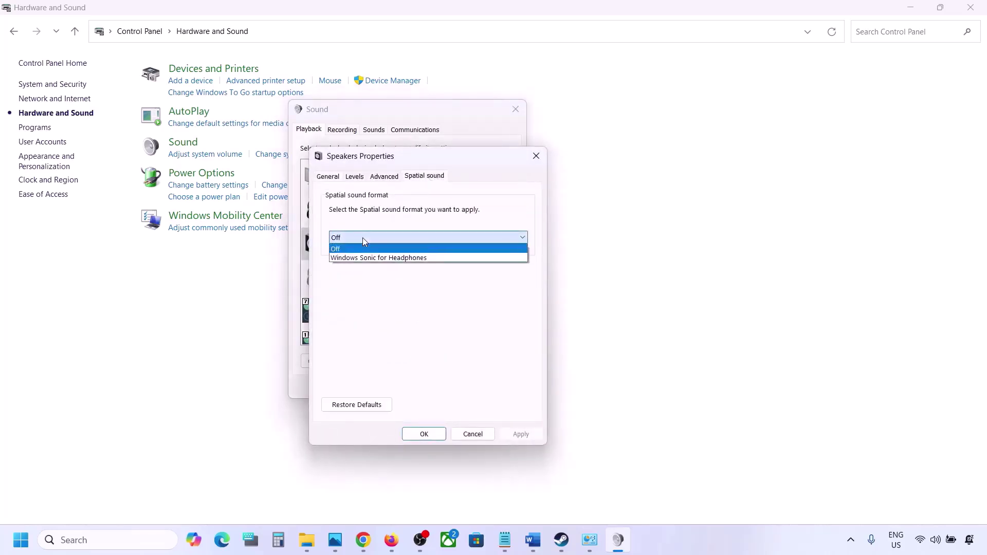
pyautogui.click(339, 250)
pyautogui.click(519, 438)
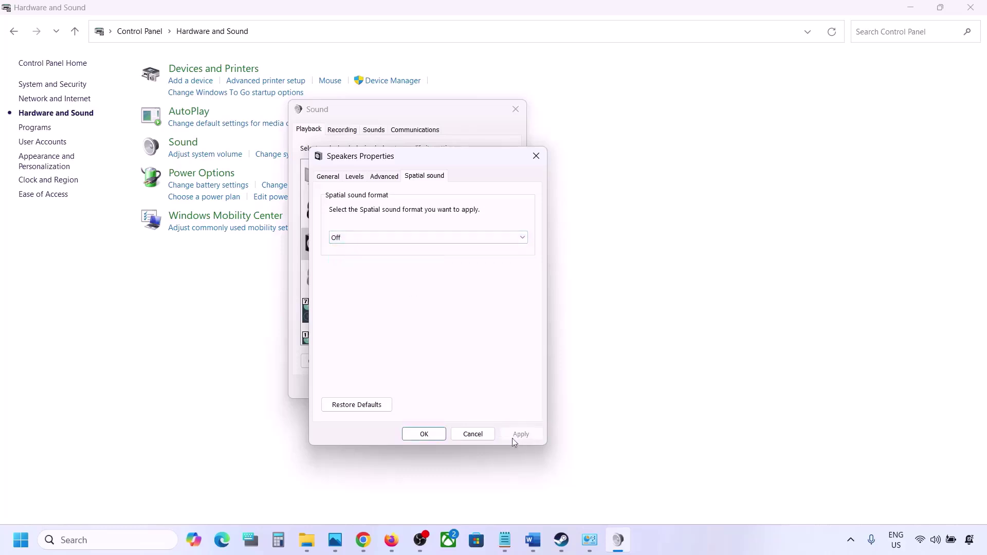
pyautogui.click(424, 435)
pyautogui.click(417, 387)
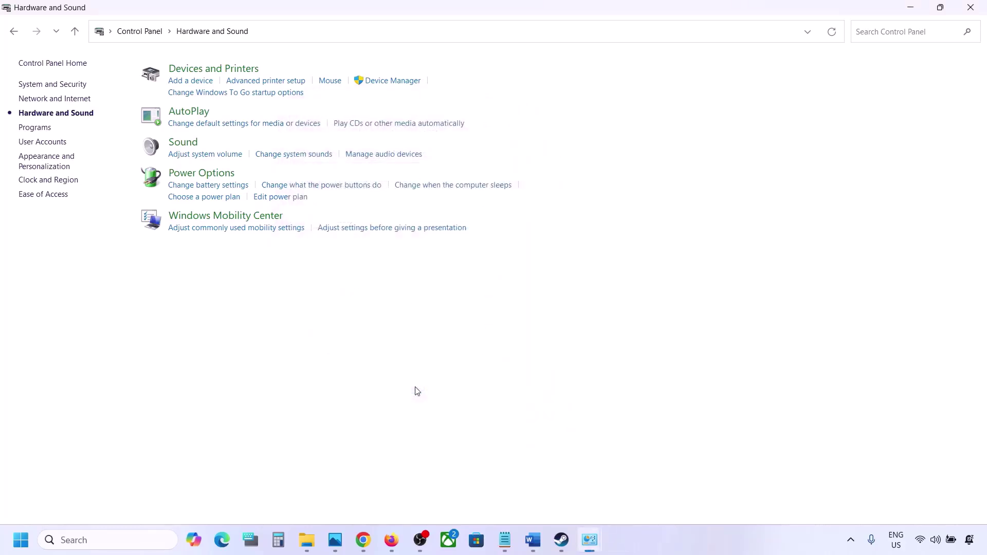
# Close Control Panel and maximize the Word notes window.
pyautogui.click(971, 8)
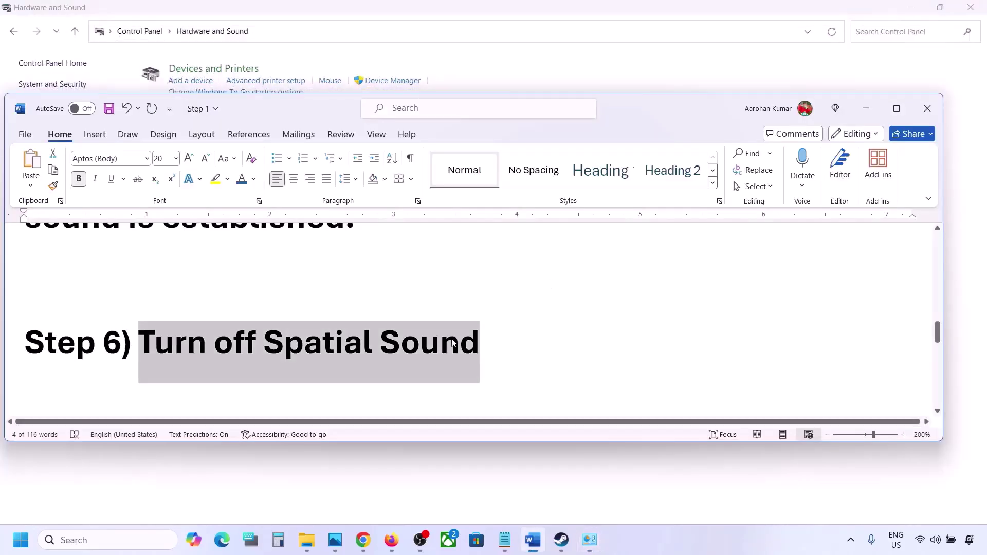
pyautogui.scroll(-3, 453, 344)
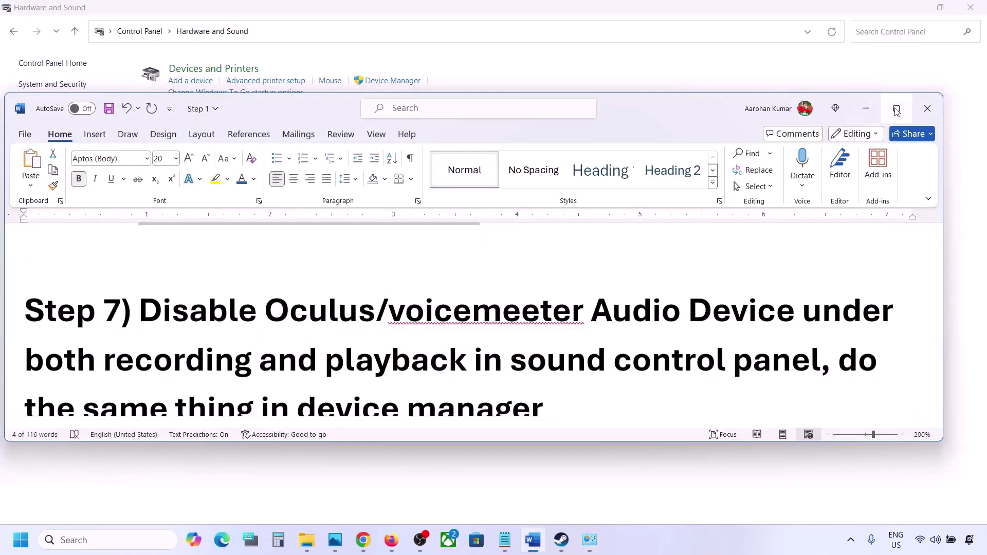
pyautogui.click(897, 111)
pyautogui.scroll(2, 261, 332)
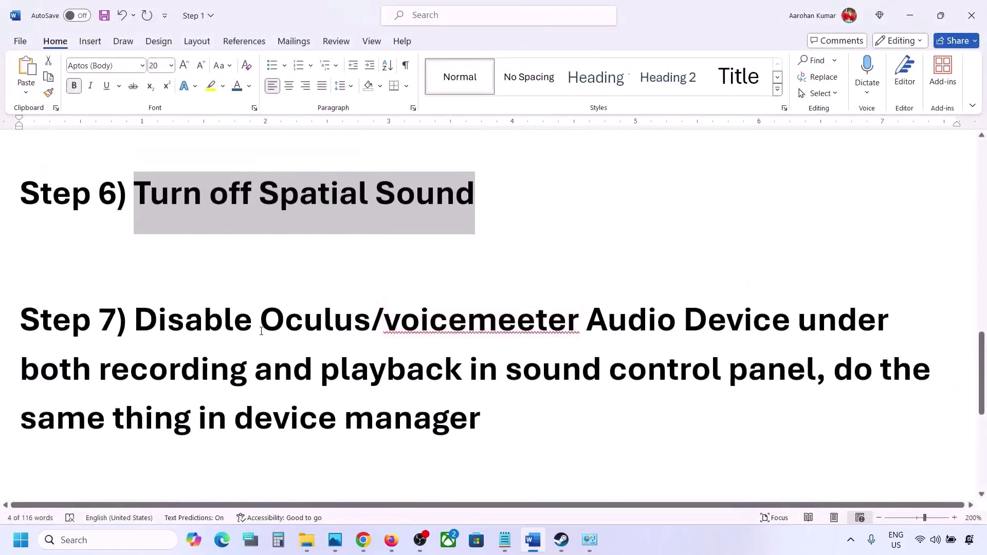
# Highlight the Oculus/voicemeeter, Sound control panel and Device Manager parts of Step 7.
pyautogui.moveTo(262, 327); pyautogui.dragTo(518, 333)
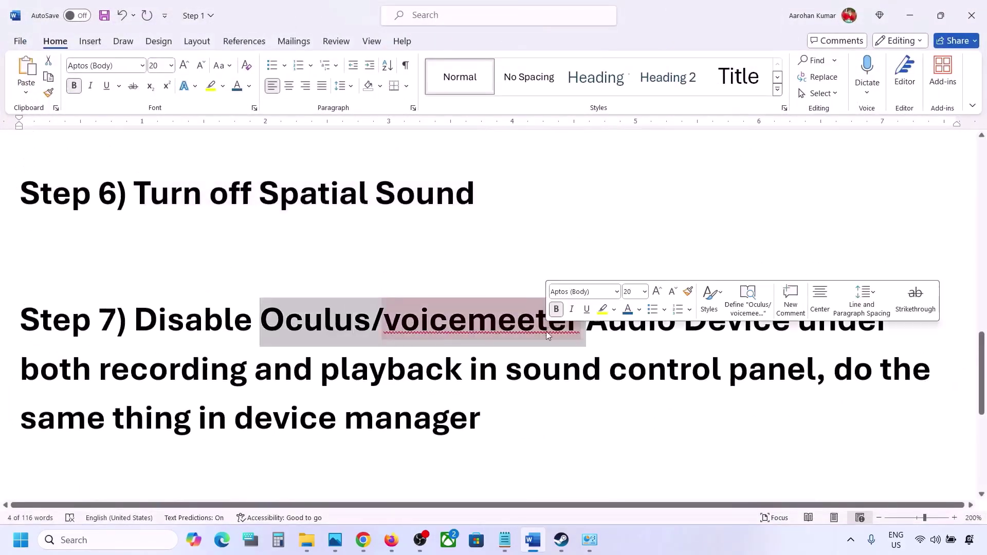
pyautogui.click(628, 329)
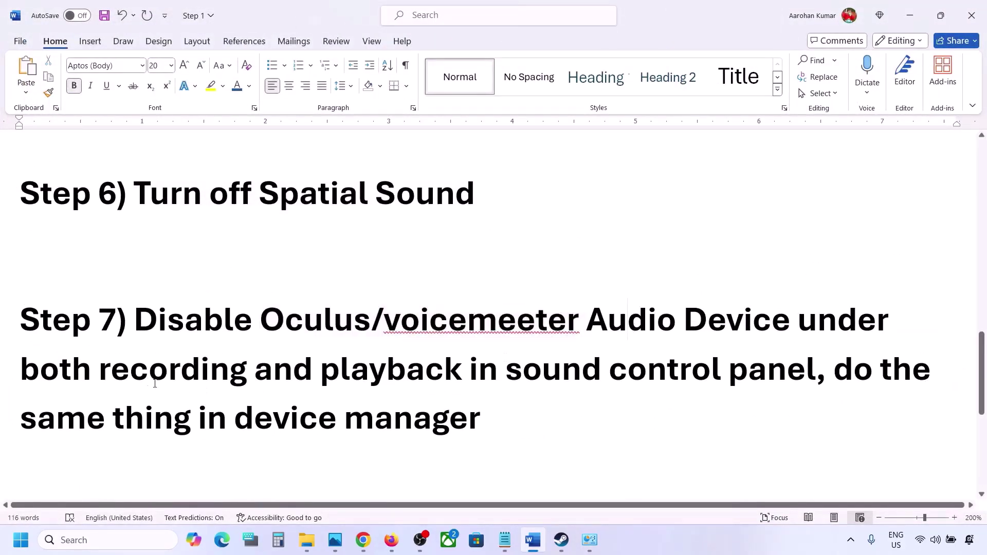
pyautogui.moveTo(158, 318); pyautogui.dragTo(671, 389)
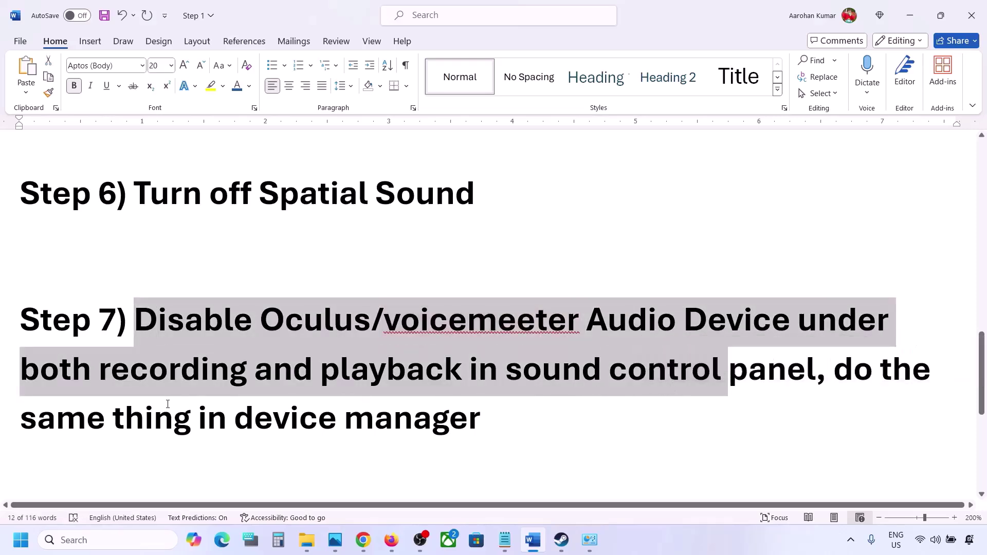
pyautogui.moveTo(126, 419); pyautogui.dragTo(489, 421)
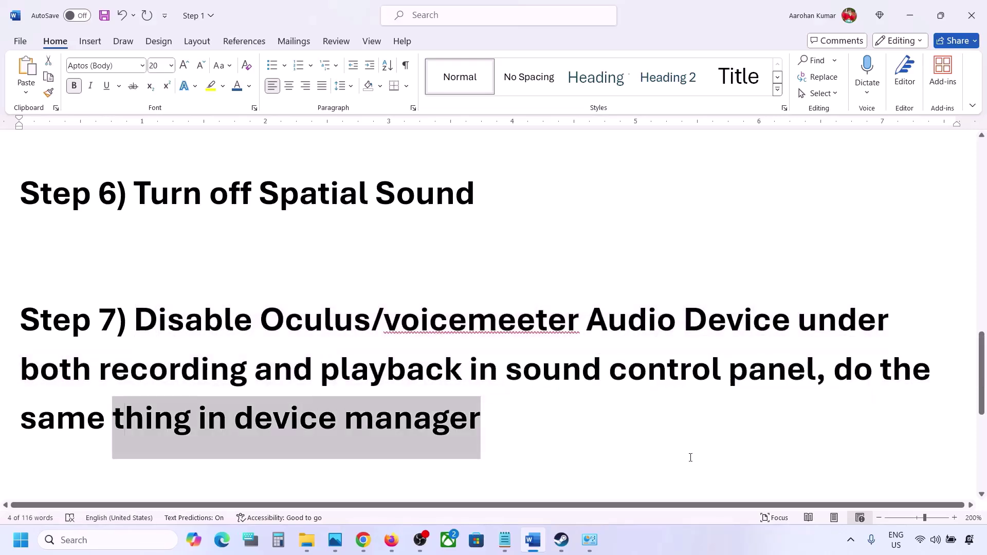
pyautogui.click(102, 537)
# Open Control Panel's Hardware and Sound > Sound window, move it right, and select Speakers.
pyautogui.write('control')
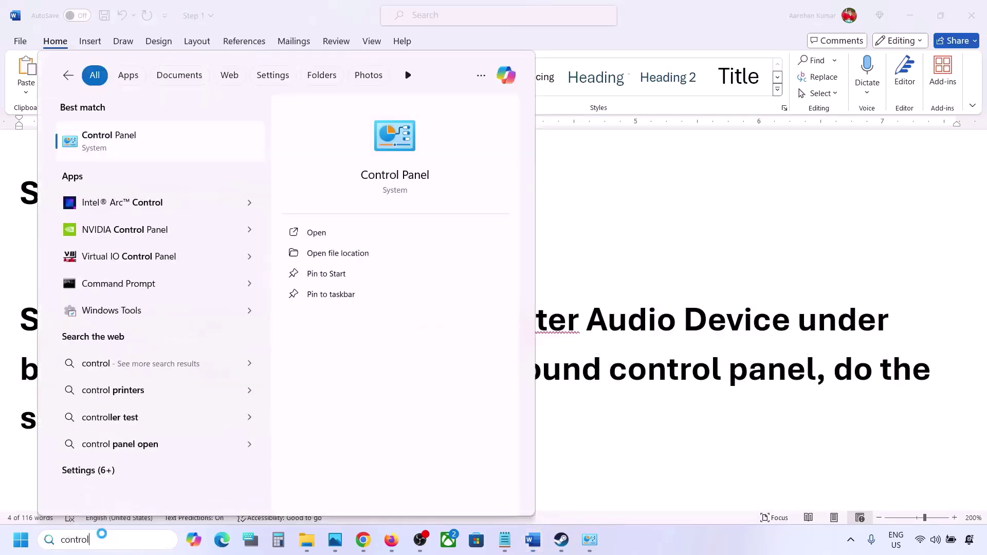
pyautogui.press('Return')
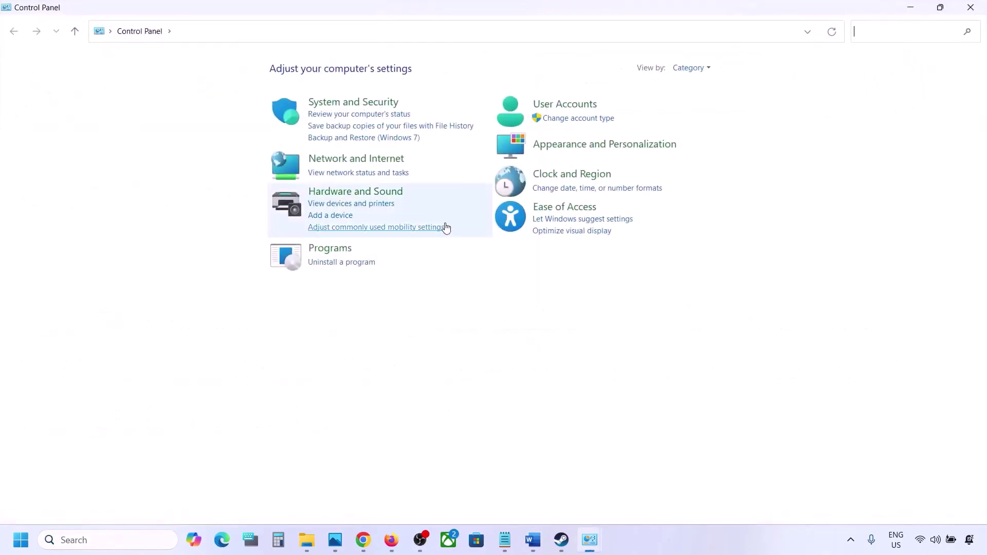
pyautogui.click(335, 195)
pyautogui.click(191, 146)
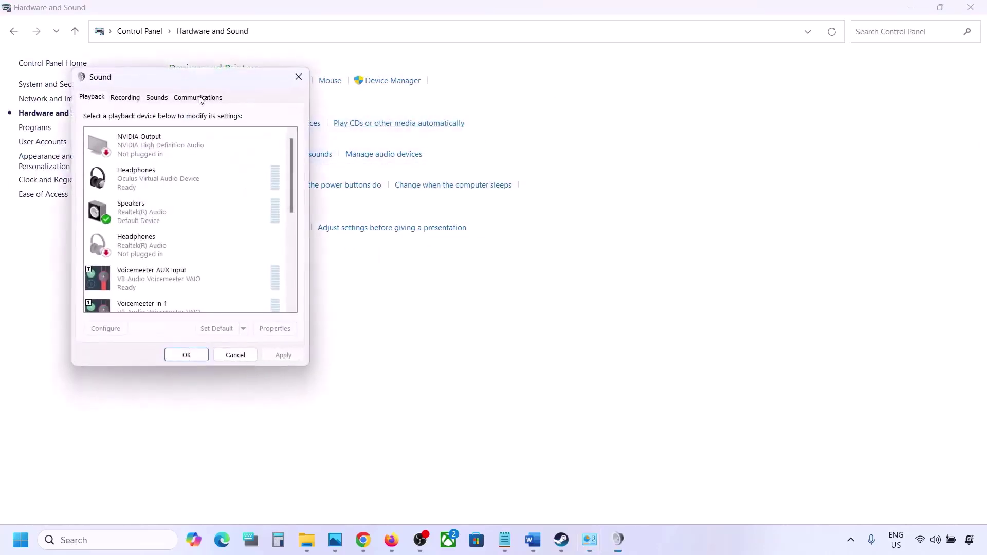
pyautogui.moveTo(197, 85); pyautogui.dragTo(579, 109)
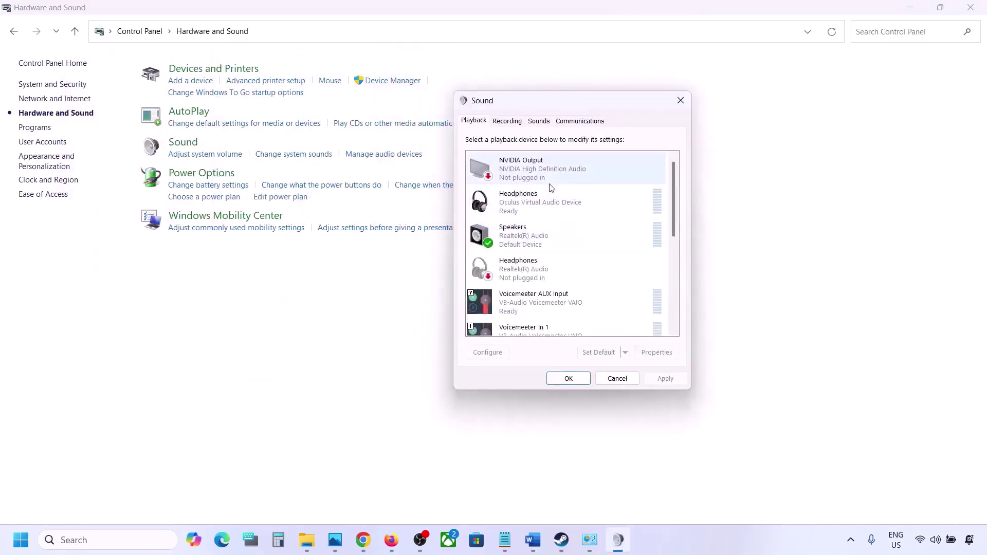
pyautogui.scroll(-5, 558, 248)
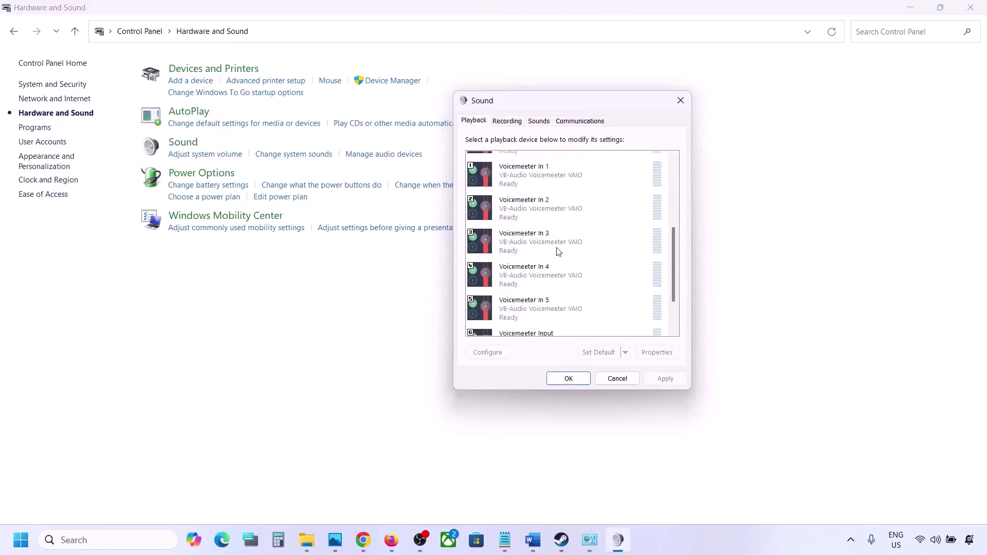
pyautogui.scroll(5, 558, 251)
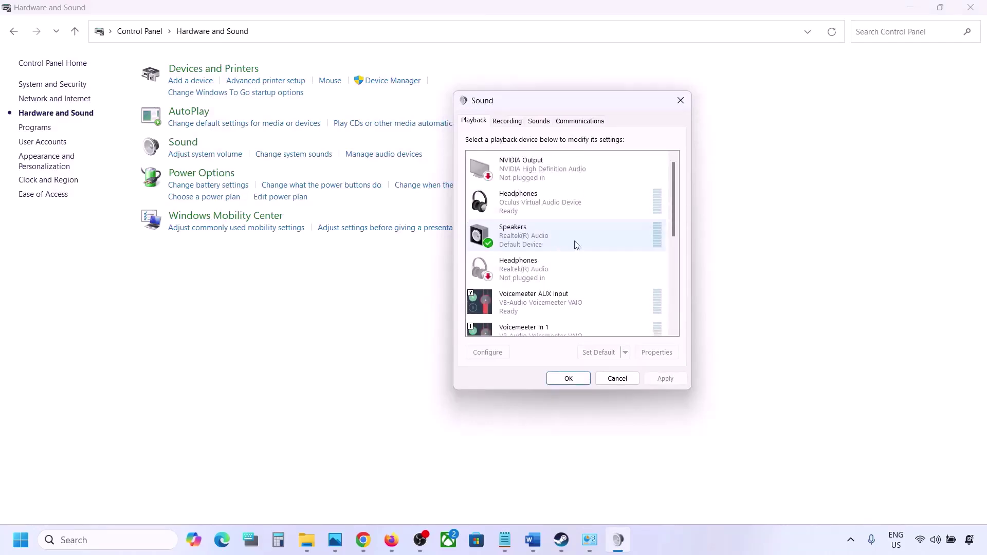
pyautogui.click(546, 236)
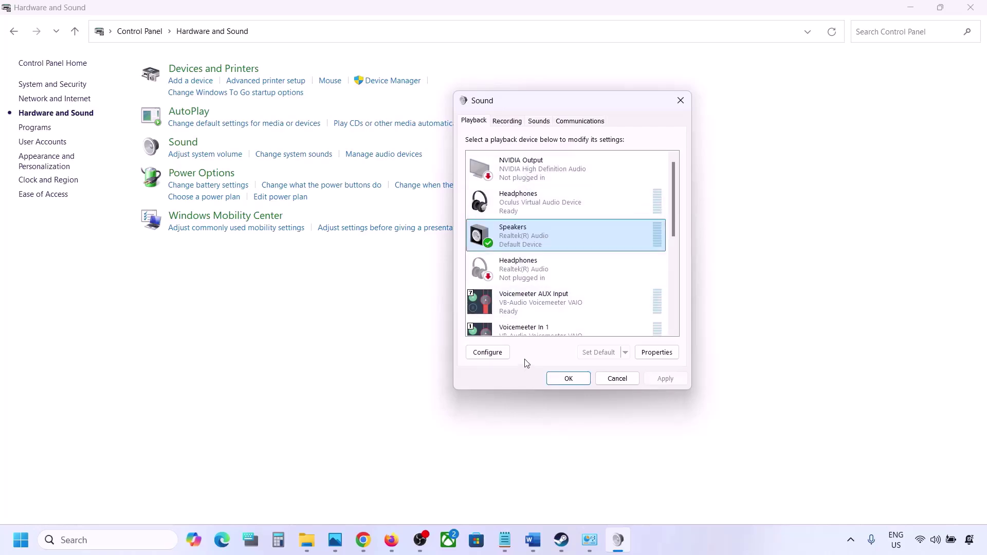
pyautogui.scroll(-5, 538, 315)
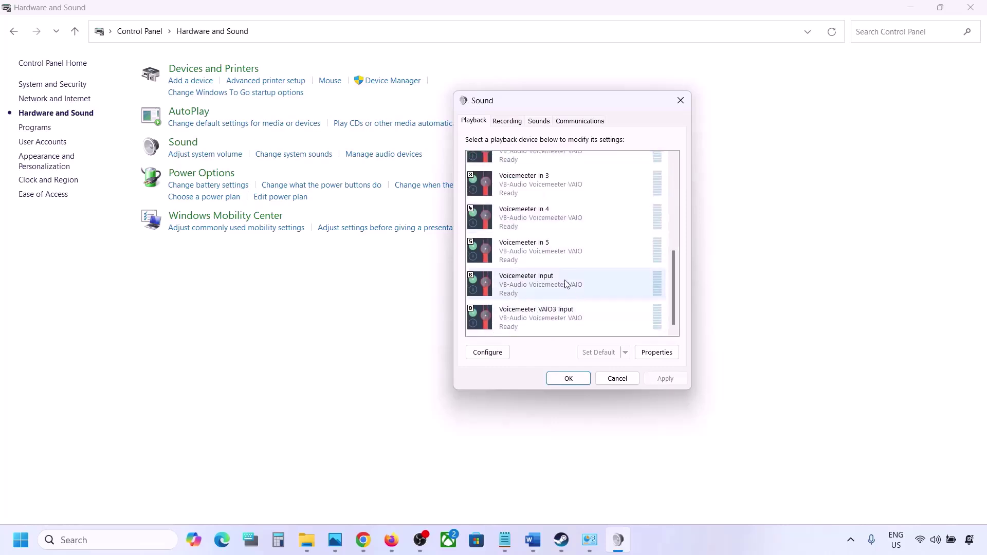
pyautogui.scroll(5, 566, 285)
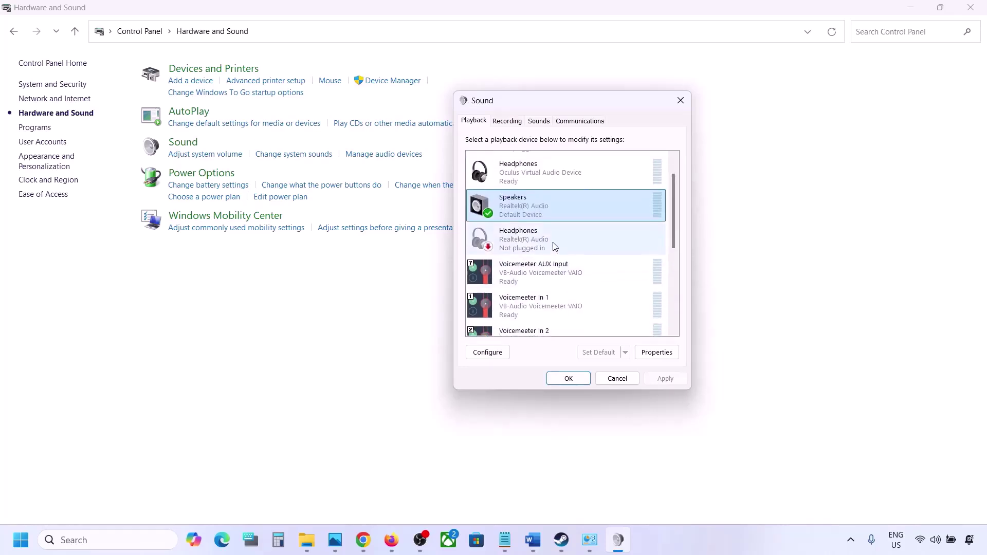
# Disable the Oculus Headphones playback device.
pyautogui.click(519, 176)
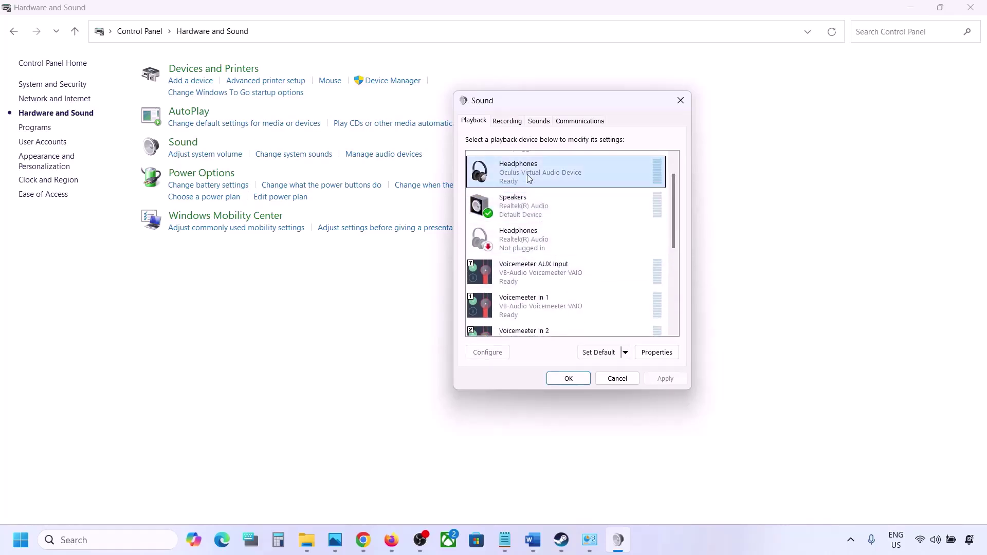
pyautogui.rightClick(528, 177)
pyautogui.click(561, 195)
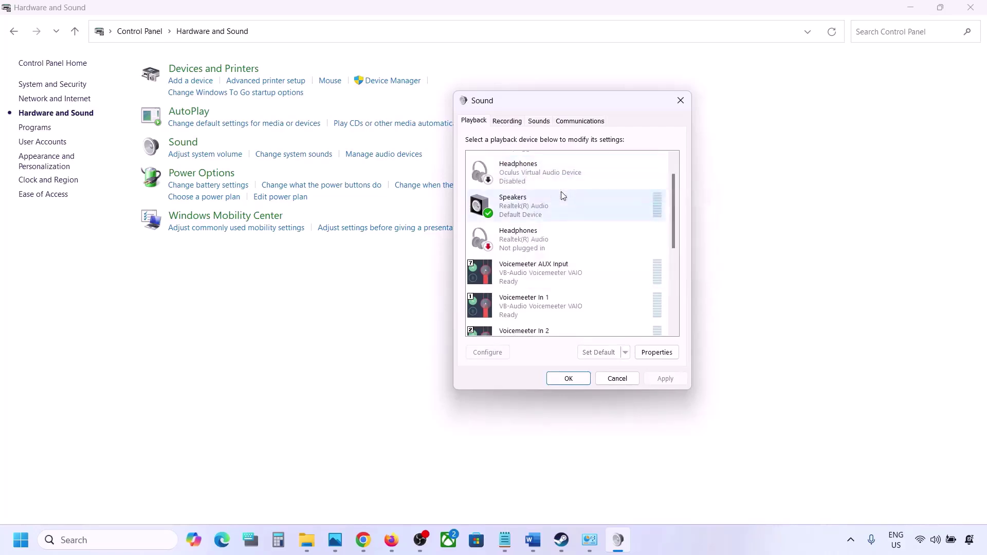
pyautogui.scroll(-2, 549, 223)
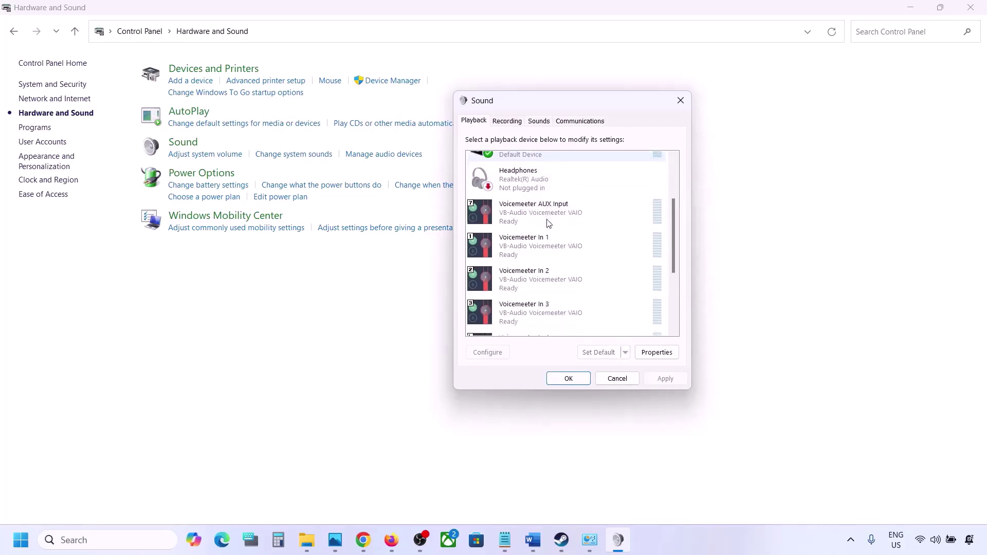
pyautogui.scroll(3, 549, 222)
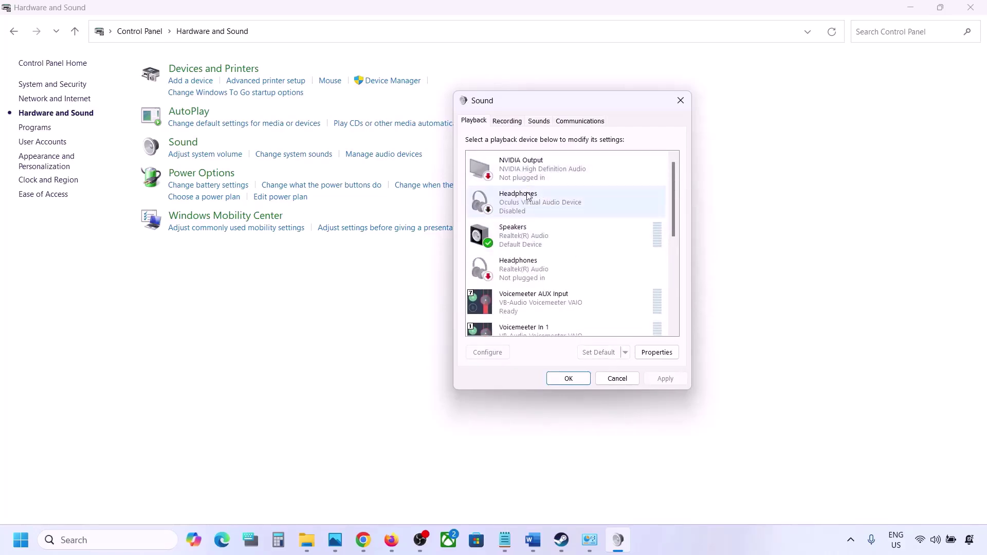
pyautogui.rightClick(527, 193)
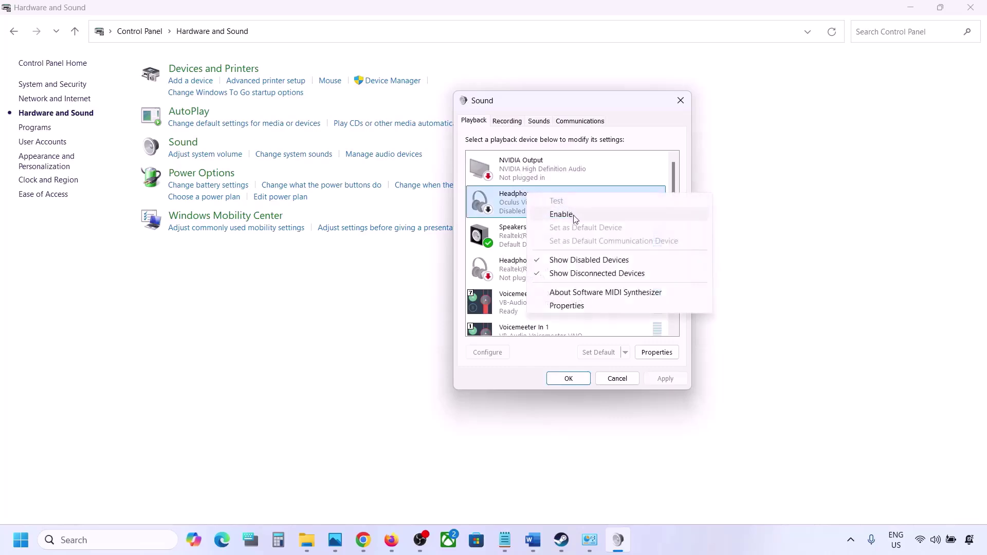
pyautogui.click(517, 214)
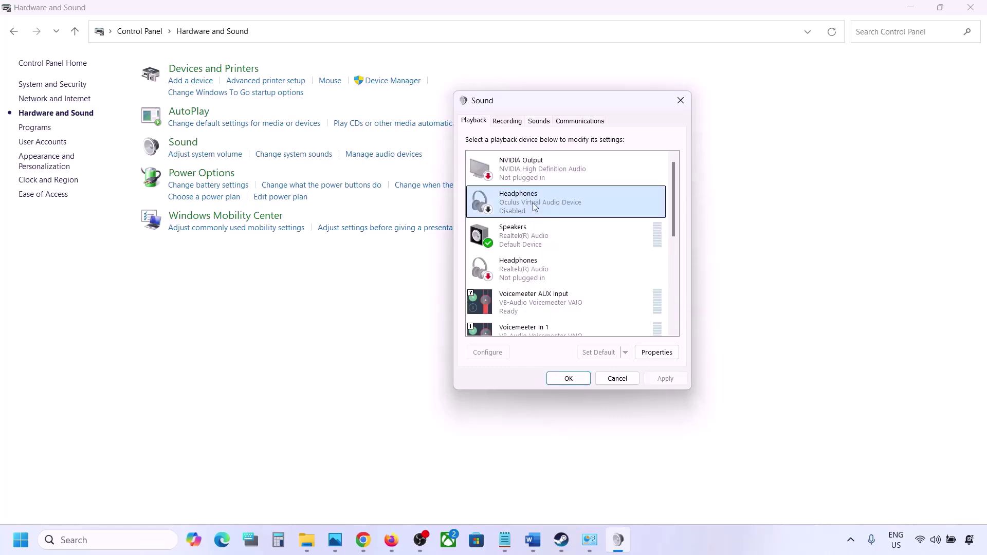
# Disable Voicemeeter AUX Input, In 1, In 2 and In 3.
pyautogui.scroll(-1, 526, 232)
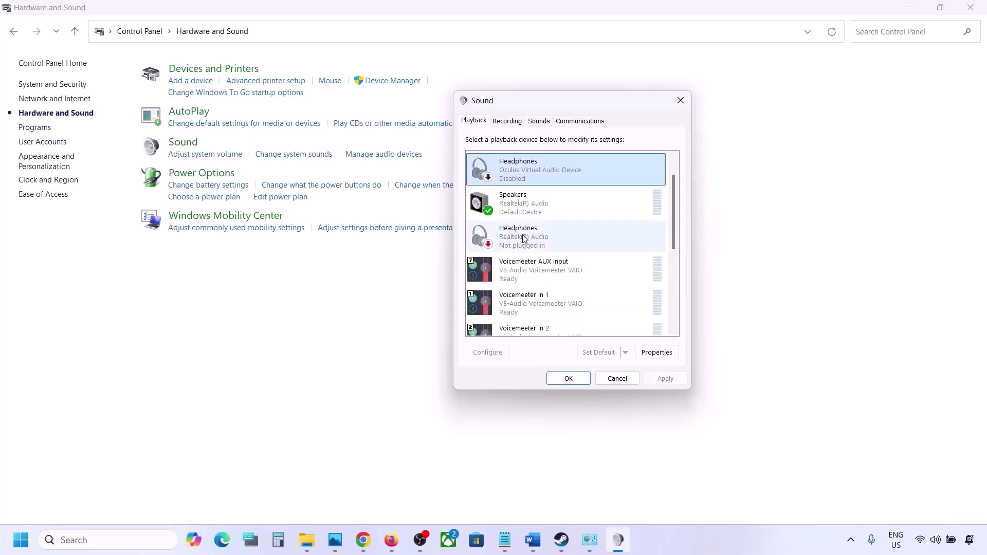
pyautogui.click(523, 238)
pyautogui.scroll(-1, 523, 239)
pyautogui.click(522, 240)
pyautogui.rightClick(532, 243)
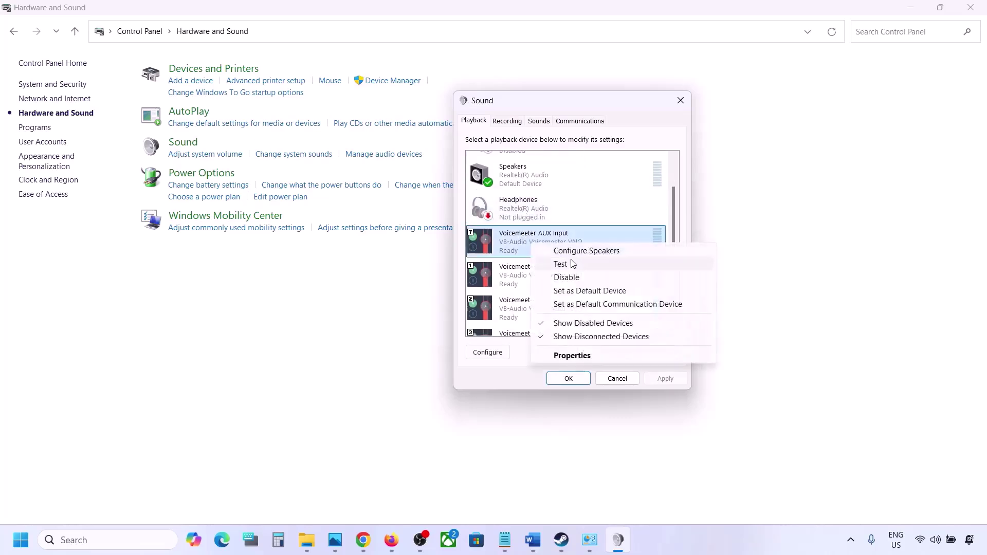
pyautogui.click(566, 277)
pyautogui.click(538, 278)
pyautogui.rightClick(538, 278)
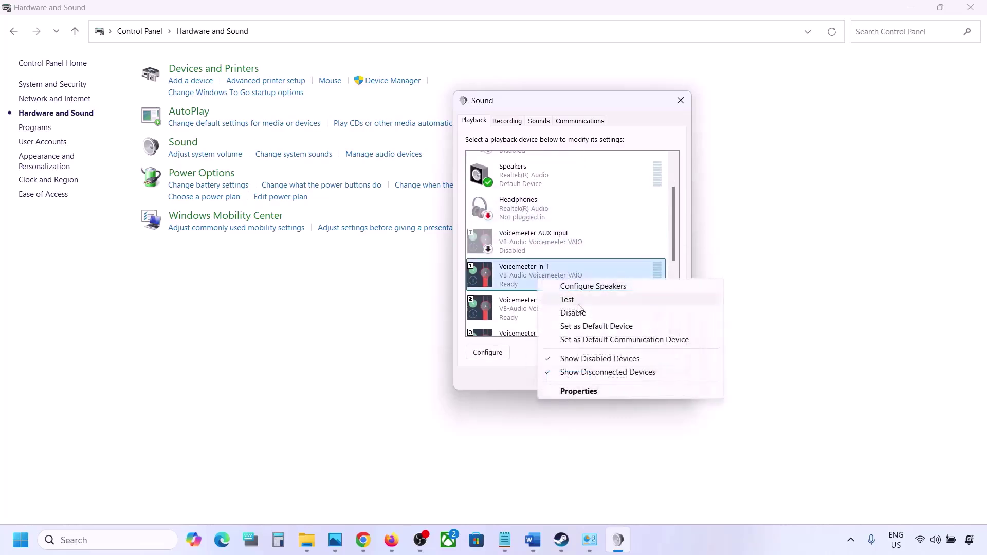
pyautogui.click(579, 312)
pyautogui.scroll(-1, 580, 309)
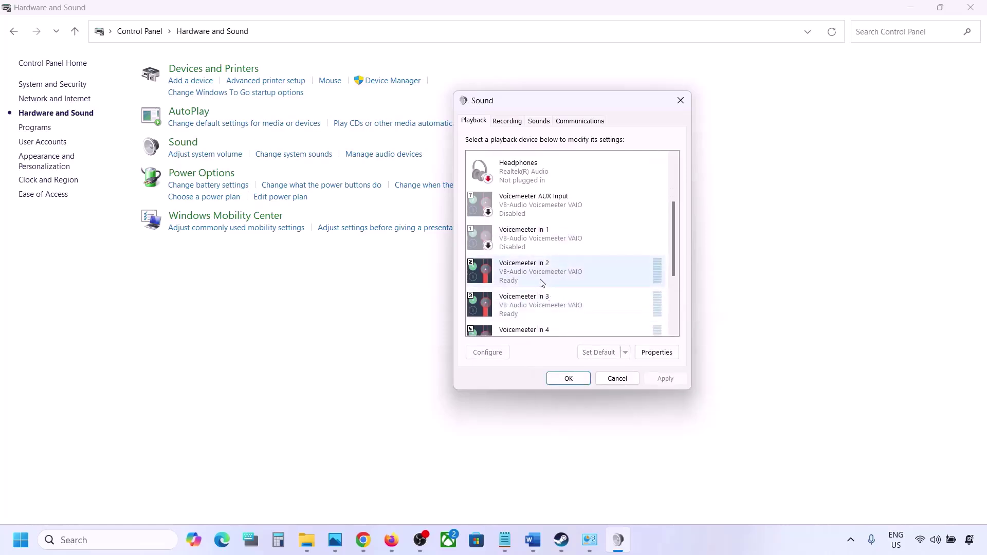
pyautogui.rightClick(542, 282)
pyautogui.click(577, 313)
pyautogui.rightClick(532, 313)
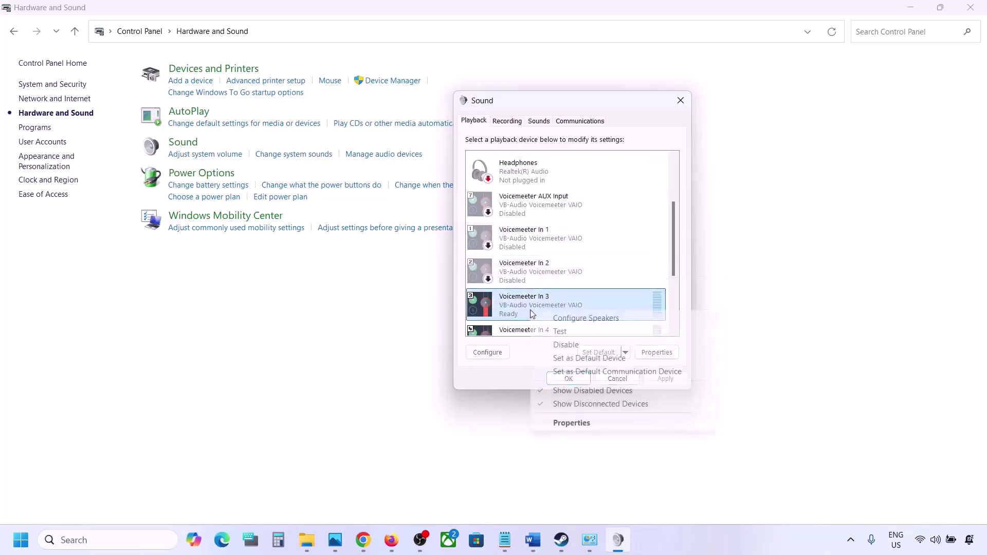
pyautogui.click(564, 345)
# Disable Voicemeeter Input, In 5, In 4 and VAIO3 Input.
pyautogui.scroll(-3, 553, 303)
pyautogui.click(528, 287)
pyautogui.rightClick(527, 286)
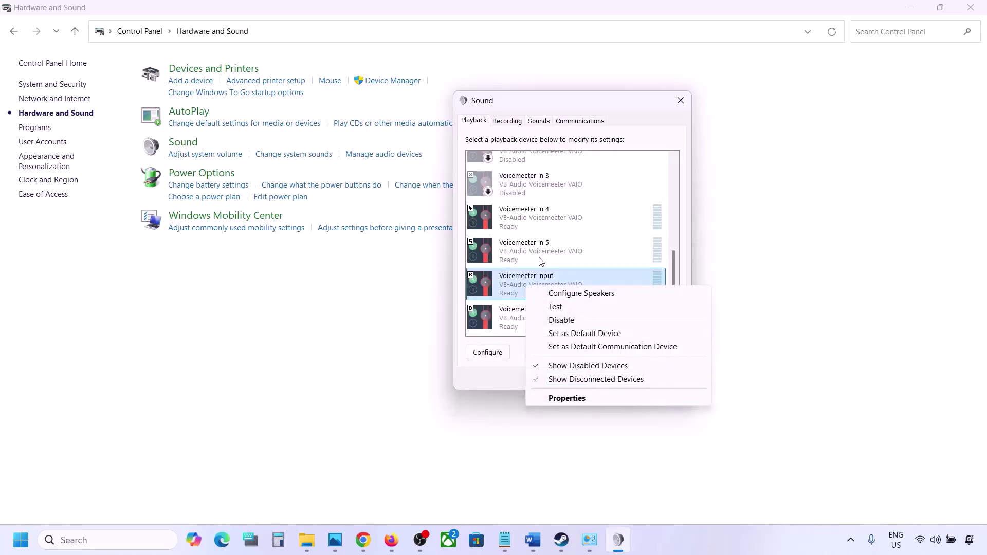
pyautogui.click(562, 320)
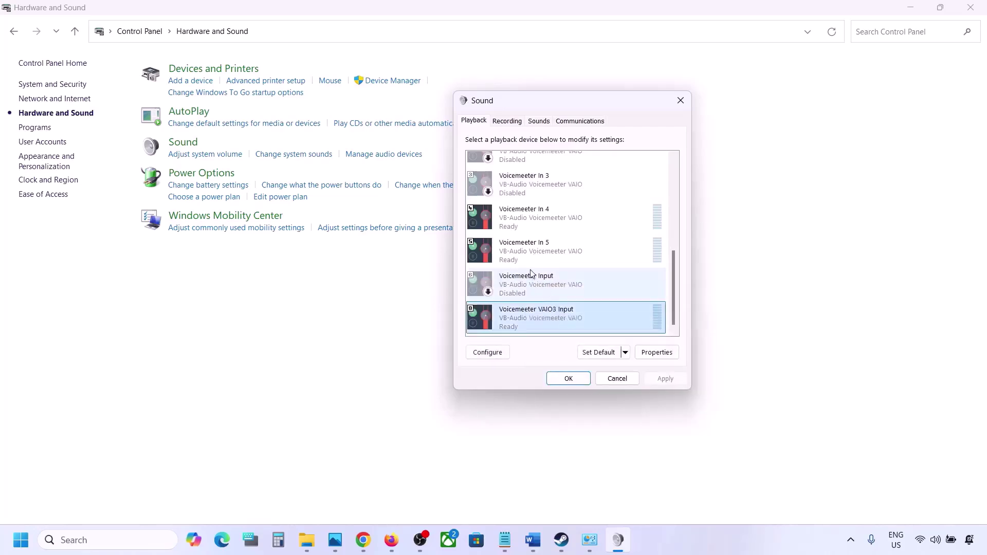
pyautogui.click(517, 253)
pyautogui.rightClick(519, 254)
pyautogui.click(554, 289)
pyautogui.click(527, 223)
pyautogui.rightClick(525, 219)
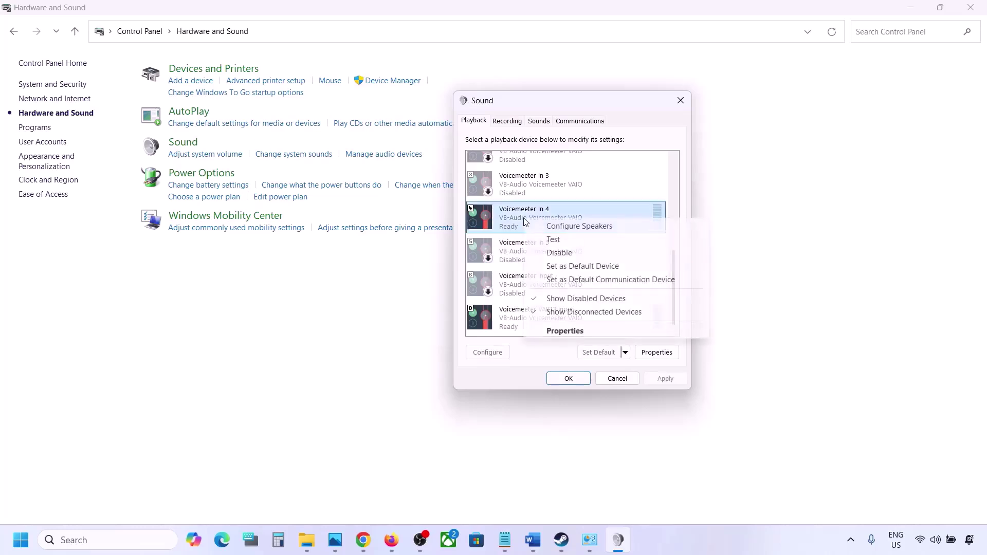
pyautogui.click(552, 253)
pyautogui.click(524, 315)
pyautogui.rightClick(523, 312)
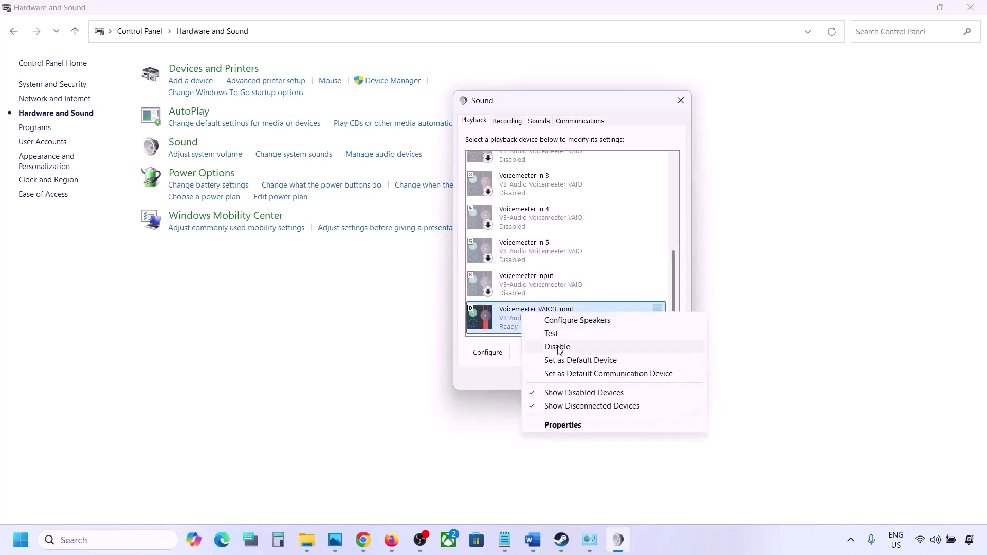
pyautogui.click(558, 347)
# Check the Realtek Speakers' options, leaving them enabled as the default device.
pyautogui.scroll(5, 540, 241)
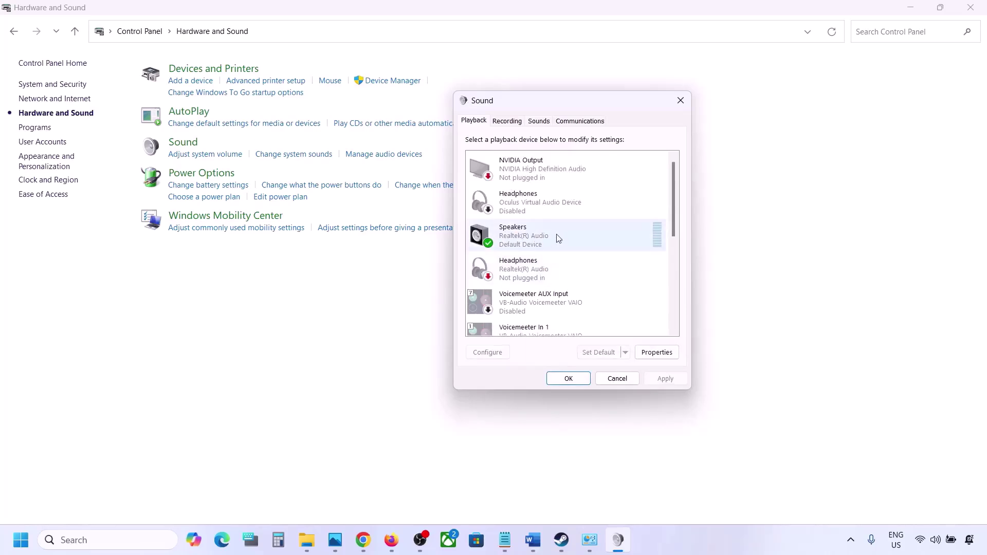
pyautogui.click(545, 236)
pyautogui.rightClick(545, 237)
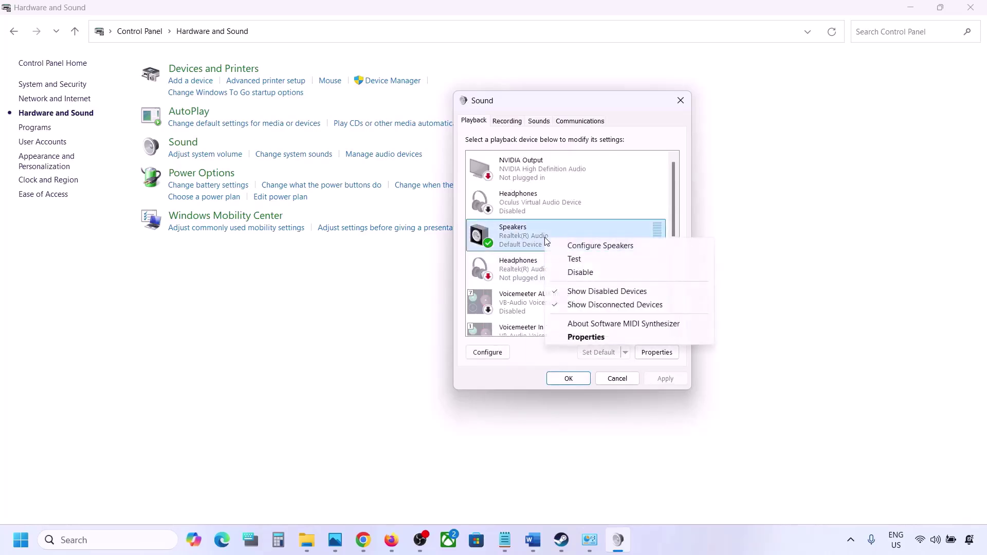
pyautogui.click(520, 247)
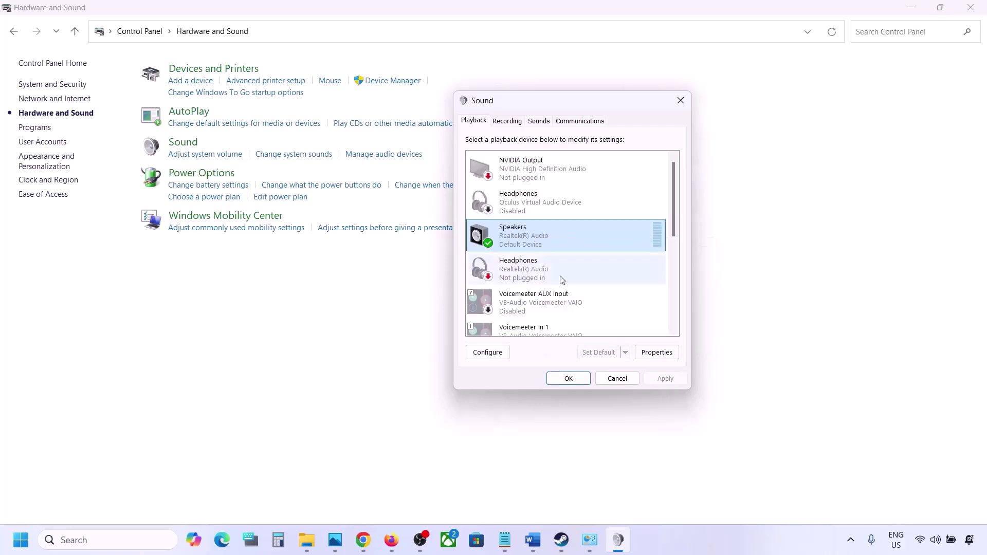
# Compare the Recording and Playback device lists in the Sound dialog.
pyautogui.click(508, 121)
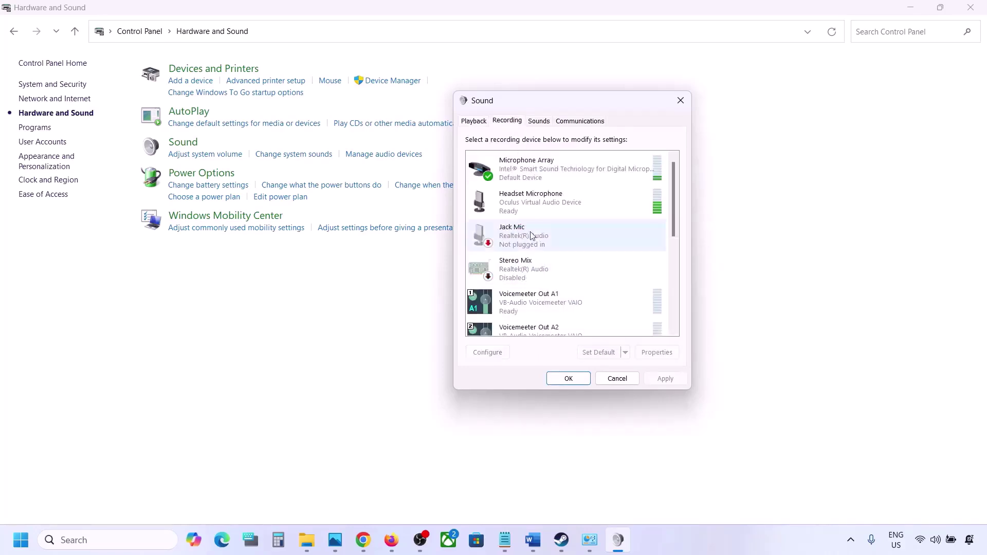
pyautogui.scroll(-2, 547, 264)
pyautogui.scroll(3, 547, 263)
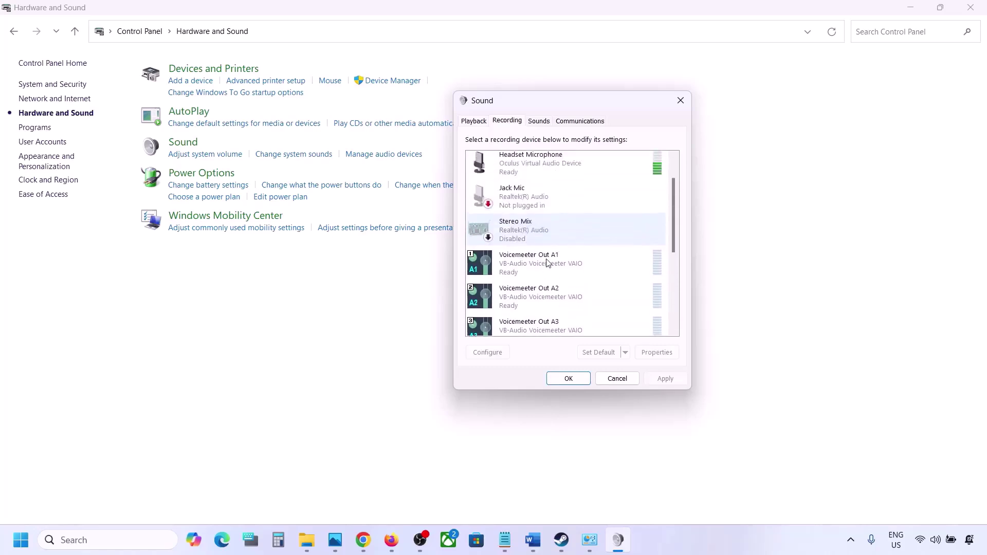
pyautogui.click(465, 123)
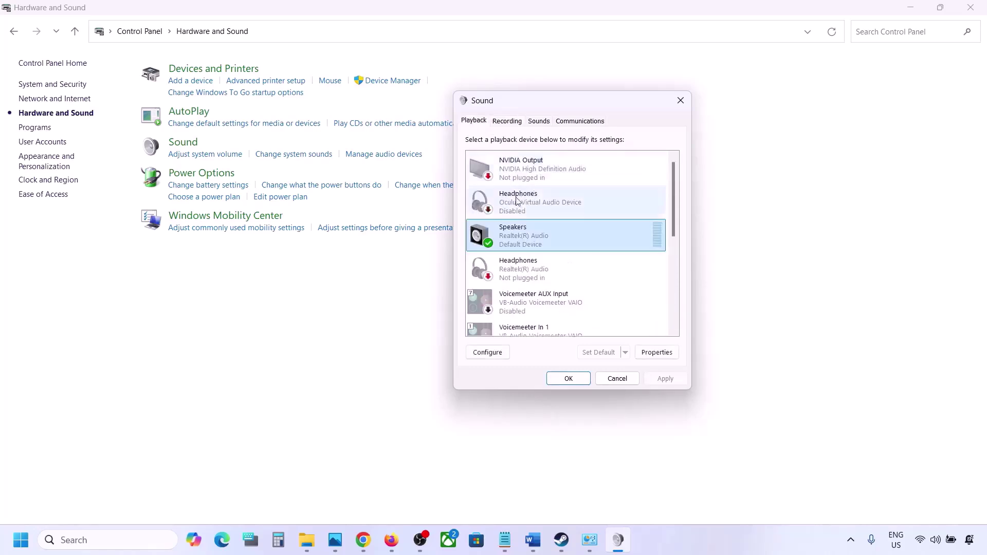
pyautogui.click(508, 122)
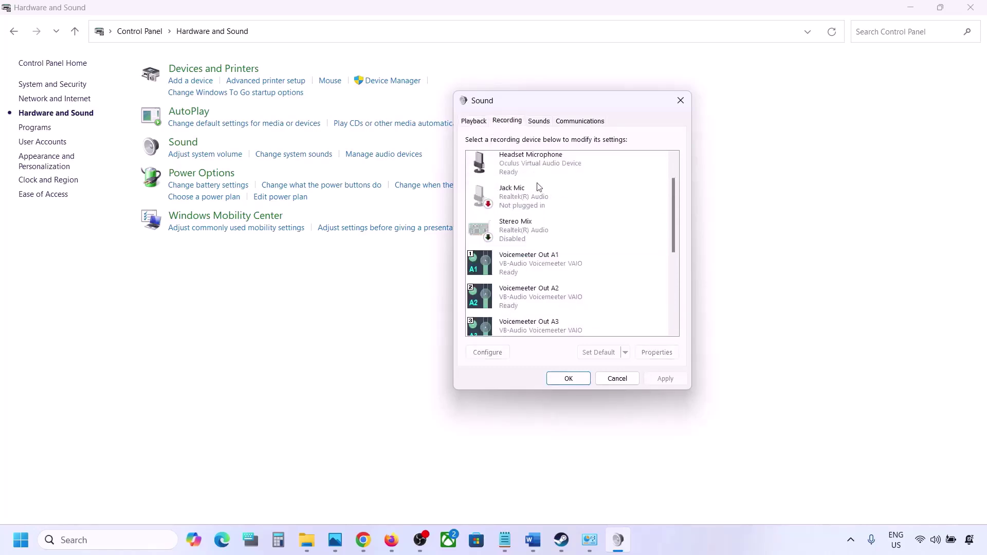
pyautogui.scroll(2, 550, 250)
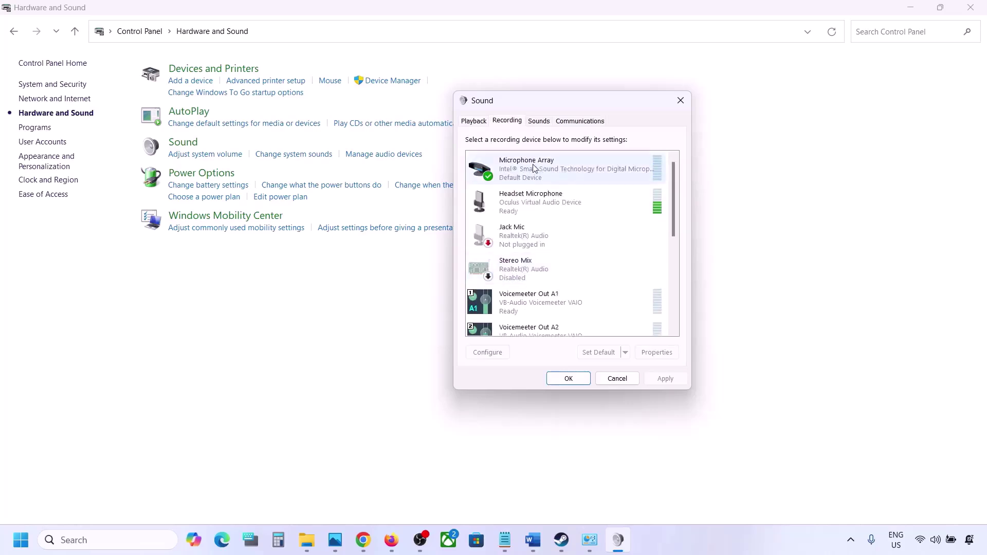
pyautogui.click(472, 125)
pyautogui.click(507, 122)
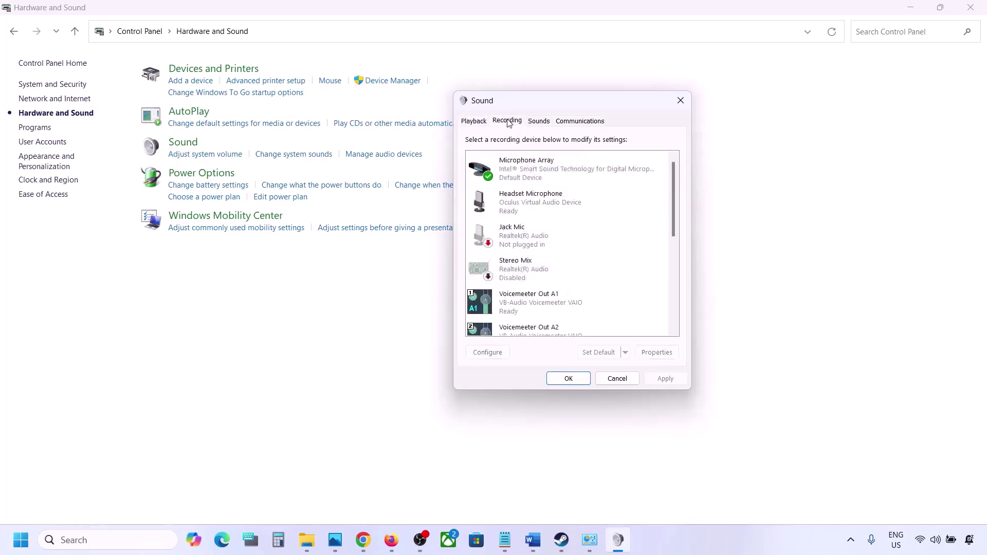
# Disable the Oculus Headset Microphone recording device and close the Sound dialog.
pyautogui.click(521, 206)
pyautogui.rightClick(521, 205)
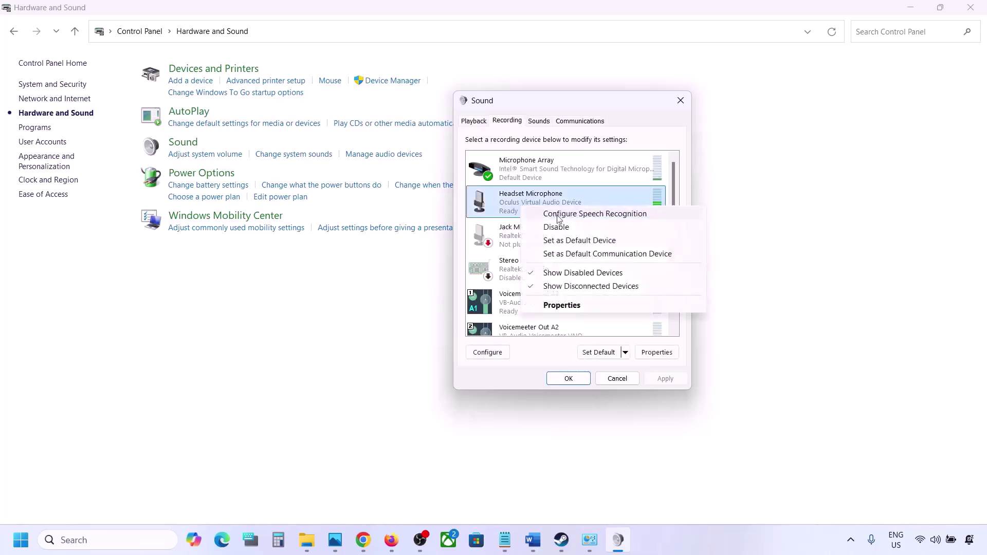
pyautogui.click(559, 228)
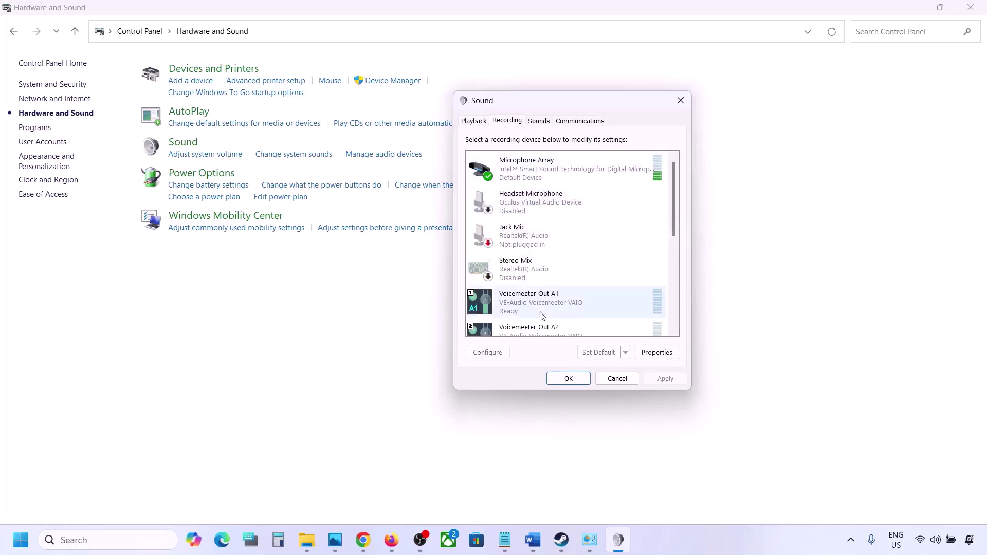
pyautogui.click(469, 122)
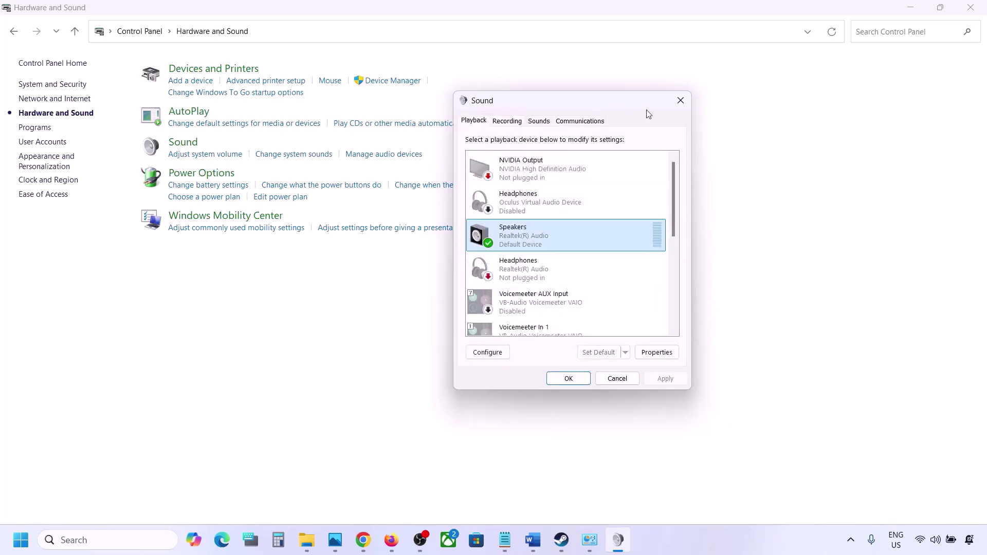
pyautogui.click(681, 100)
# Open Device Manager from Win+X and expand Sound, video and game controllers.
pyautogui.rightClick(21, 540)
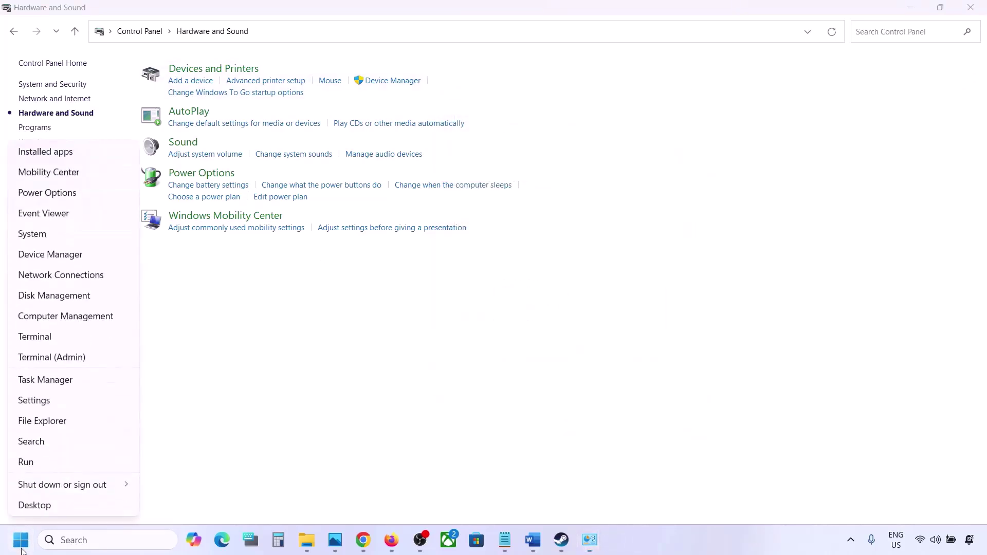
pyautogui.click(53, 256)
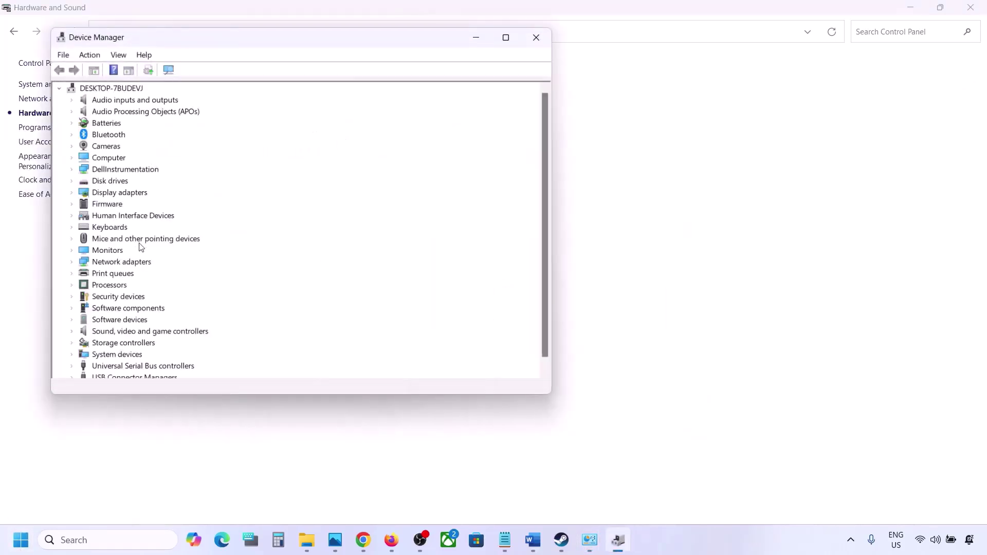
pyautogui.scroll(-1, 81, 322)
pyautogui.click(72, 323)
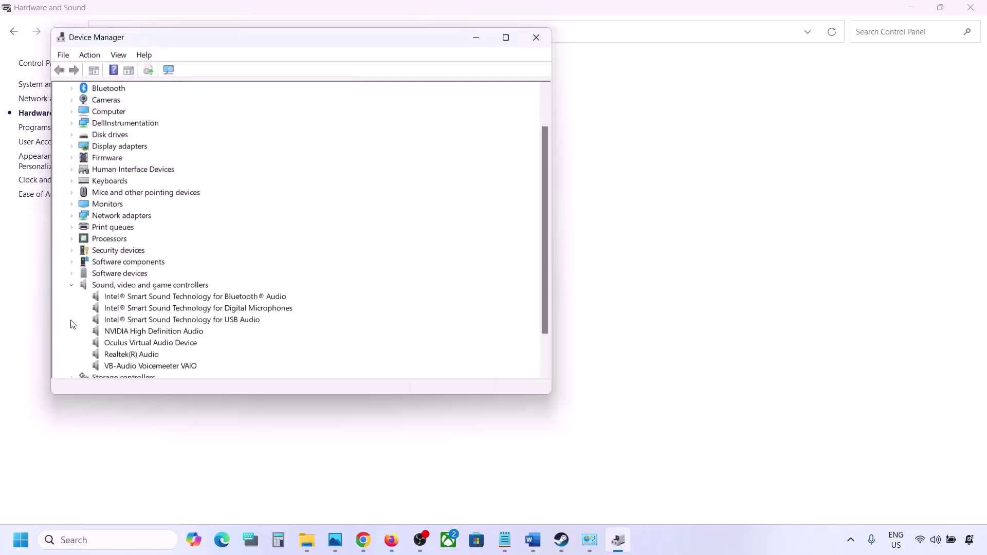
pyautogui.scroll(-2, 132, 311)
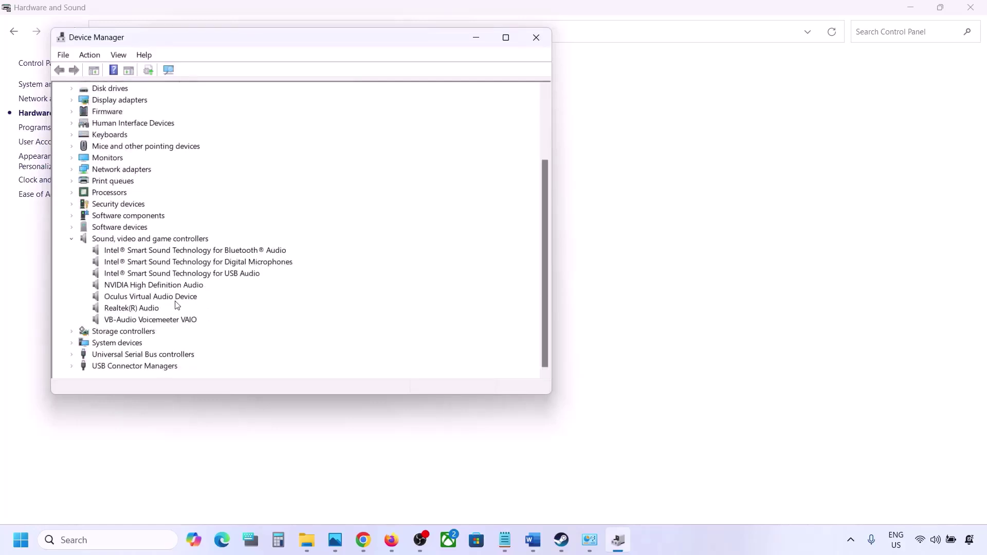
pyautogui.click(136, 309)
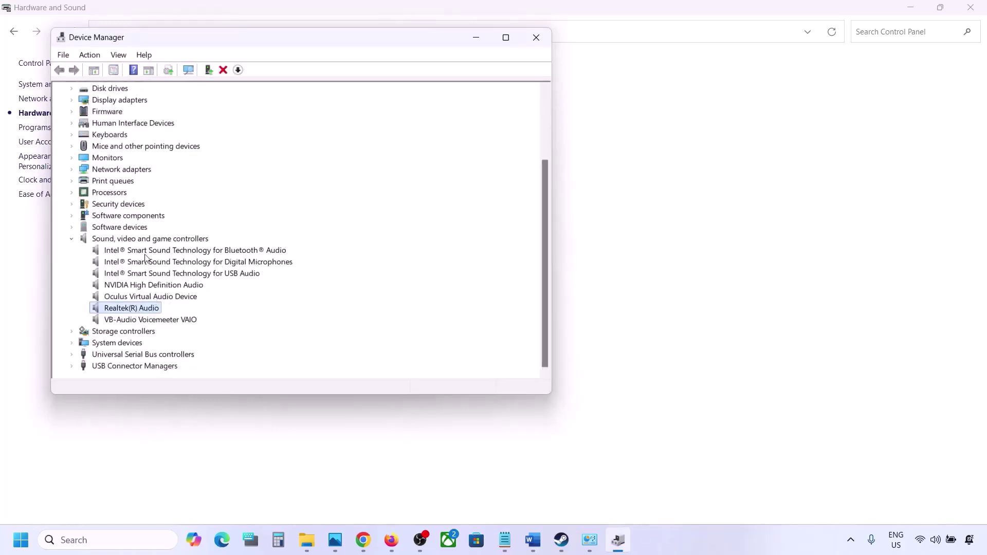
# Disable the VB-Audio Voicemeeter VAIO, Oculus Virtual Audio Device and NVIDIA High Definition Audio.
pyautogui.click(134, 321)
pyautogui.rightClick(134, 321)
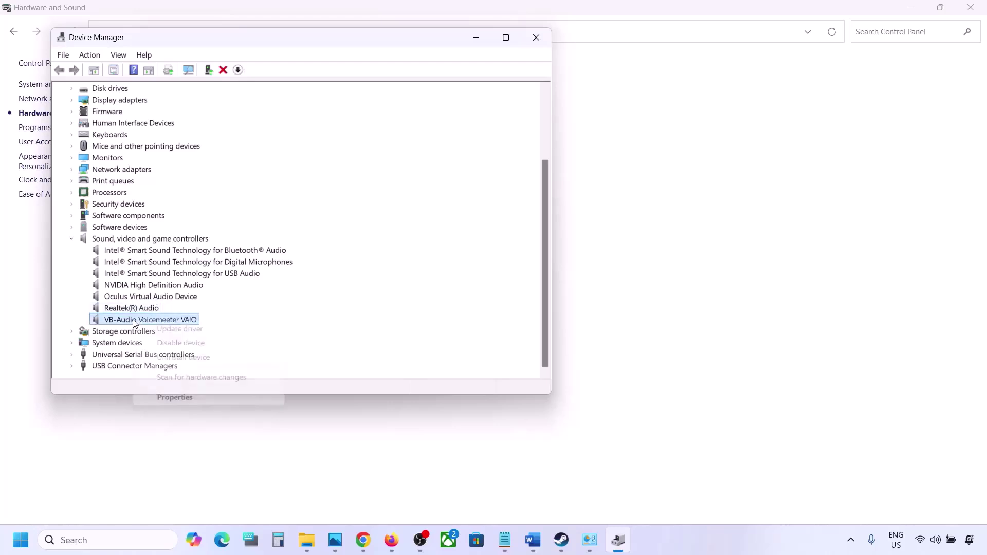
pyautogui.click(165, 342)
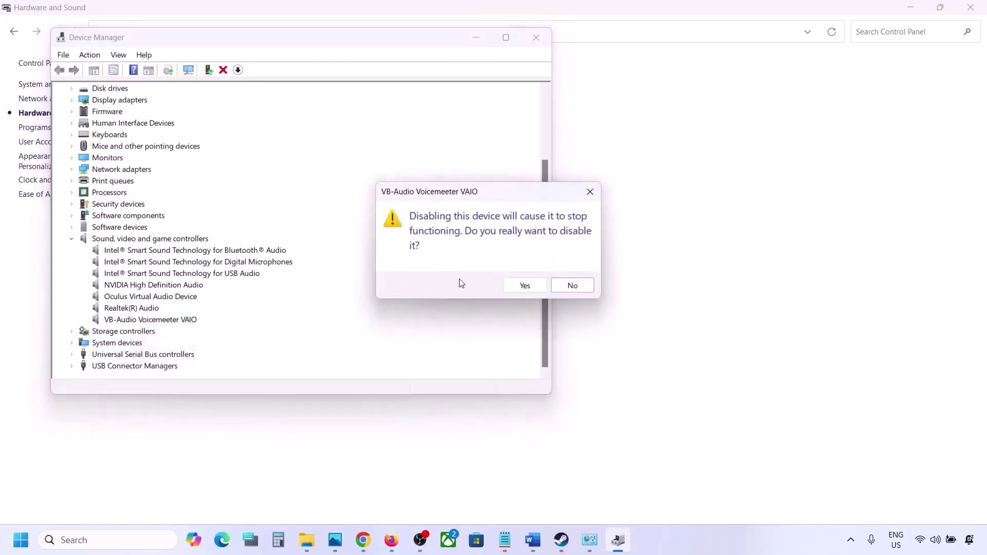
pyautogui.click(519, 287)
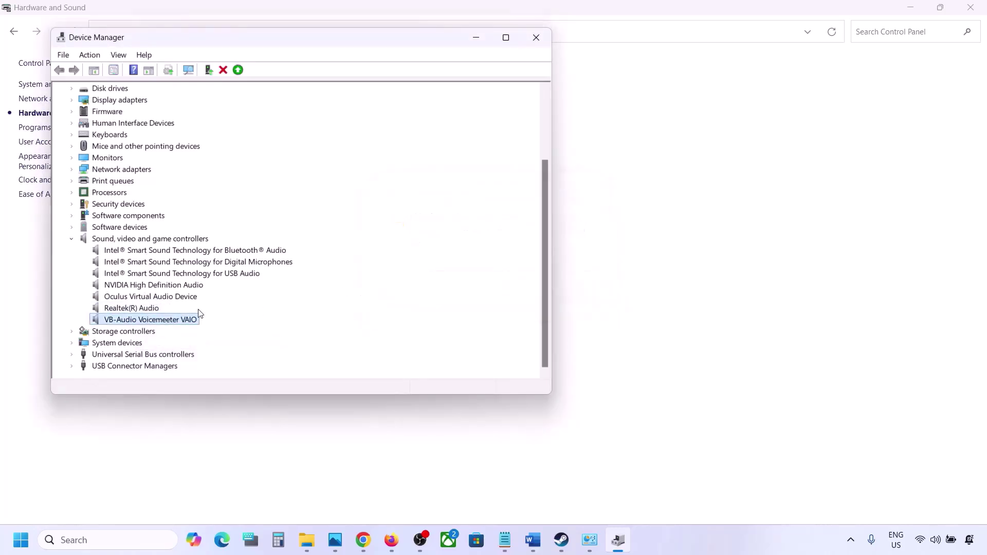
pyautogui.scroll(-1, 164, 333)
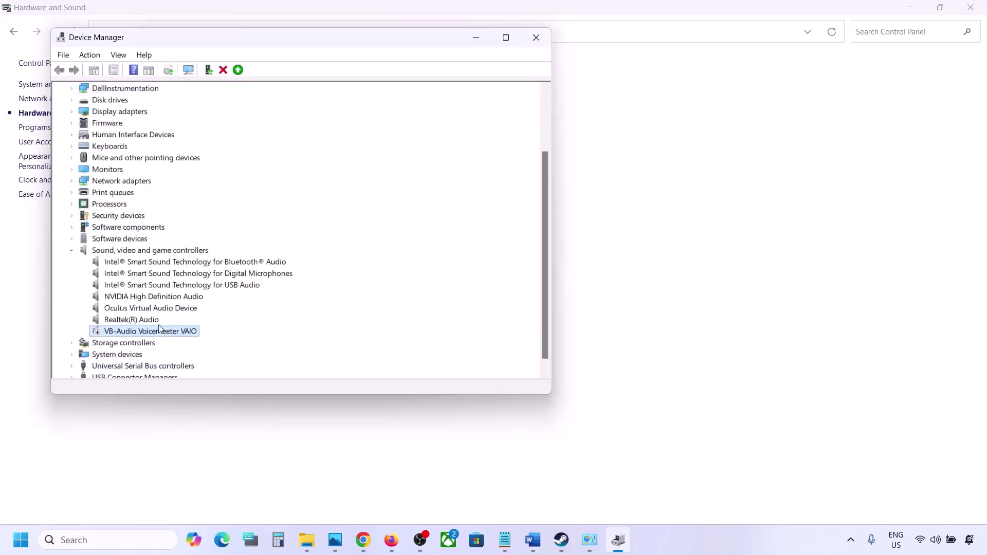
pyautogui.rightClick(138, 310)
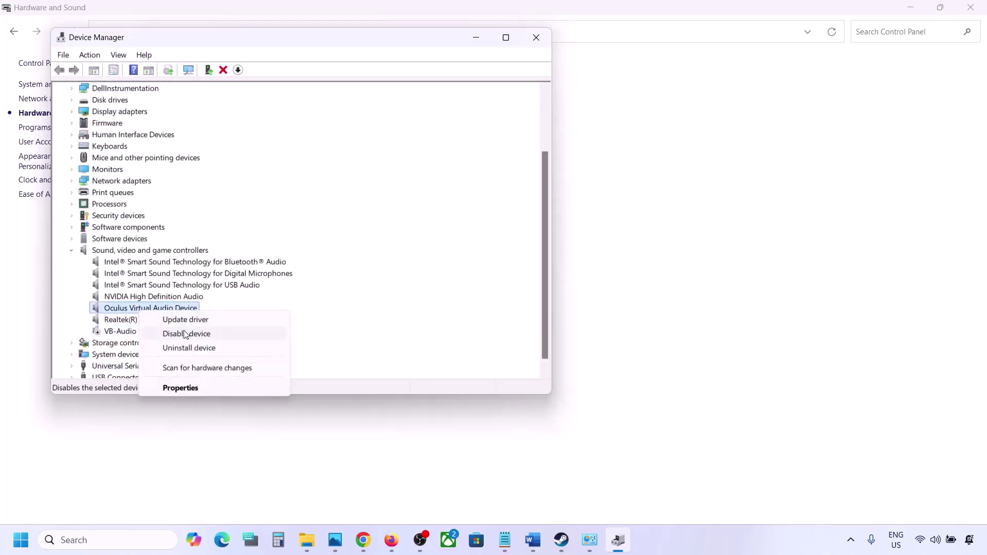
pyautogui.click(188, 334)
pyautogui.click(514, 287)
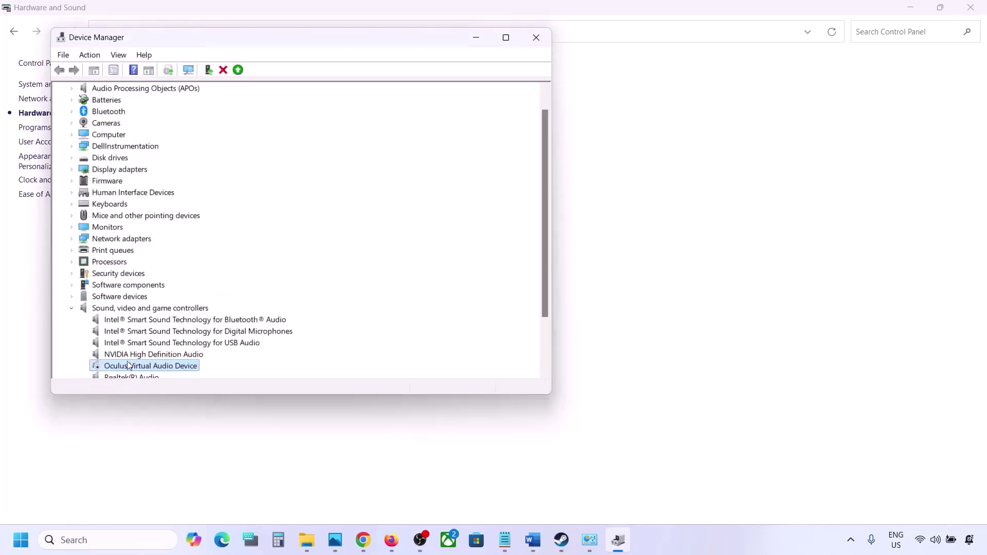
pyautogui.rightClick(129, 357)
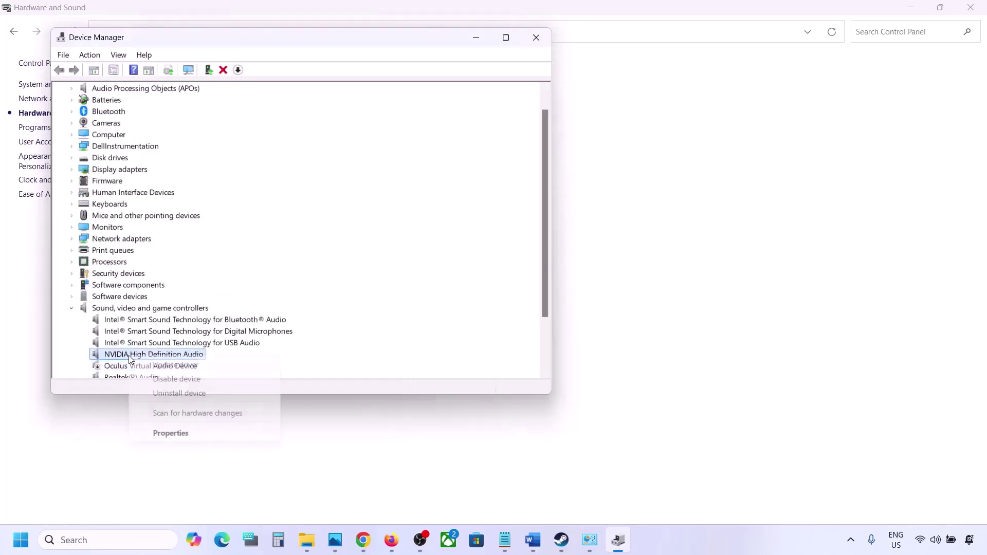
pyautogui.click(171, 380)
pyautogui.click(516, 286)
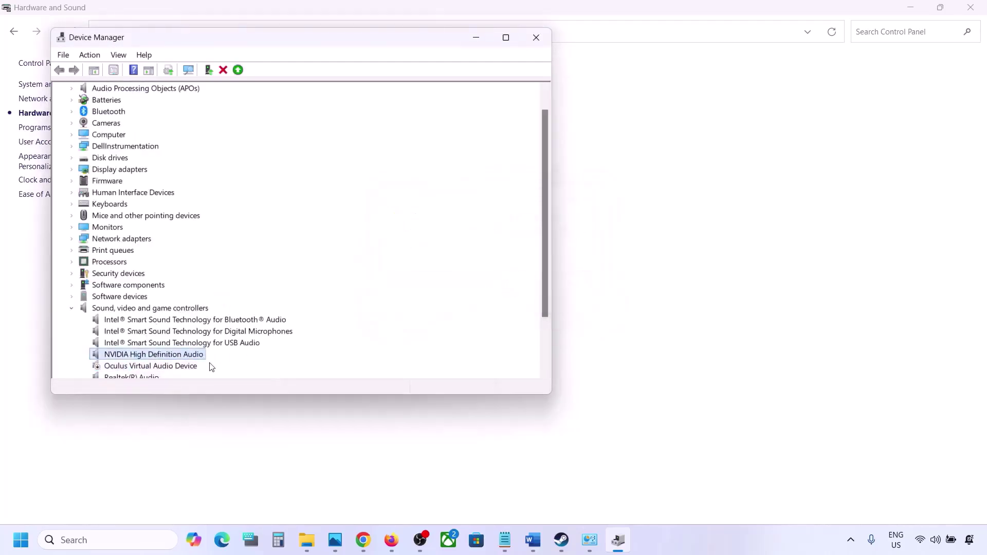
# Disable the Intel Smart Sound Bluetooth, digital microphones and USB audio devices, declining restart.
pyautogui.scroll(-2, 210, 365)
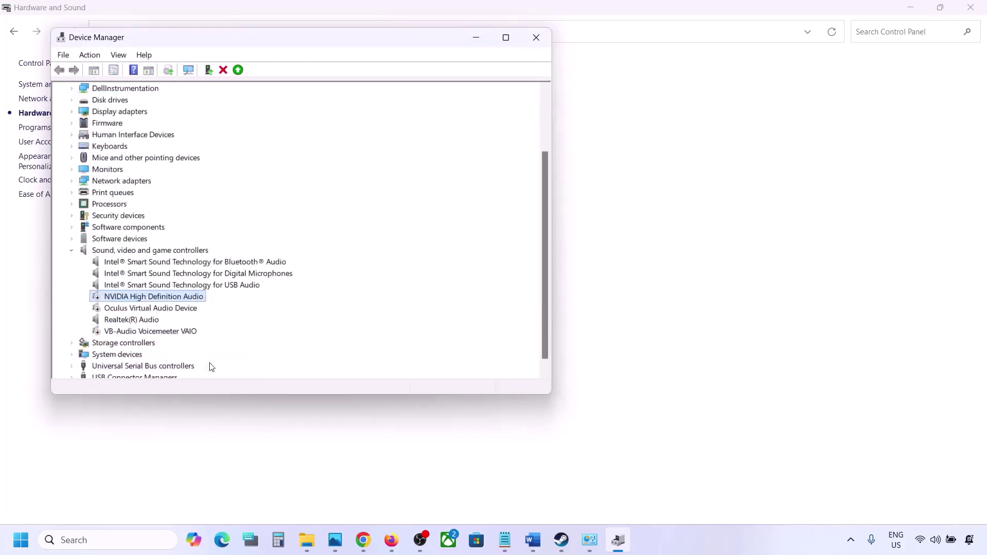
pyautogui.rightClick(170, 262)
pyautogui.click(191, 285)
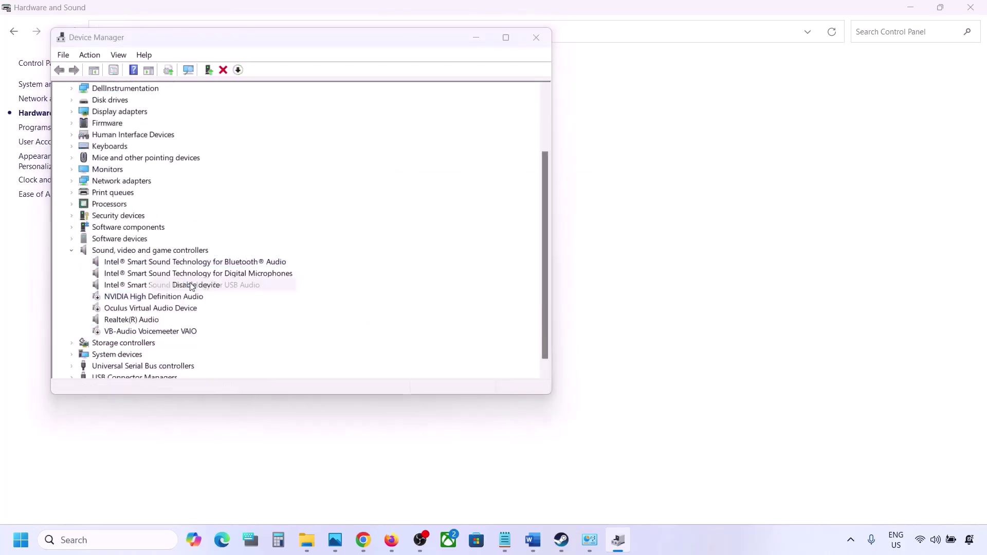
pyautogui.click(525, 285)
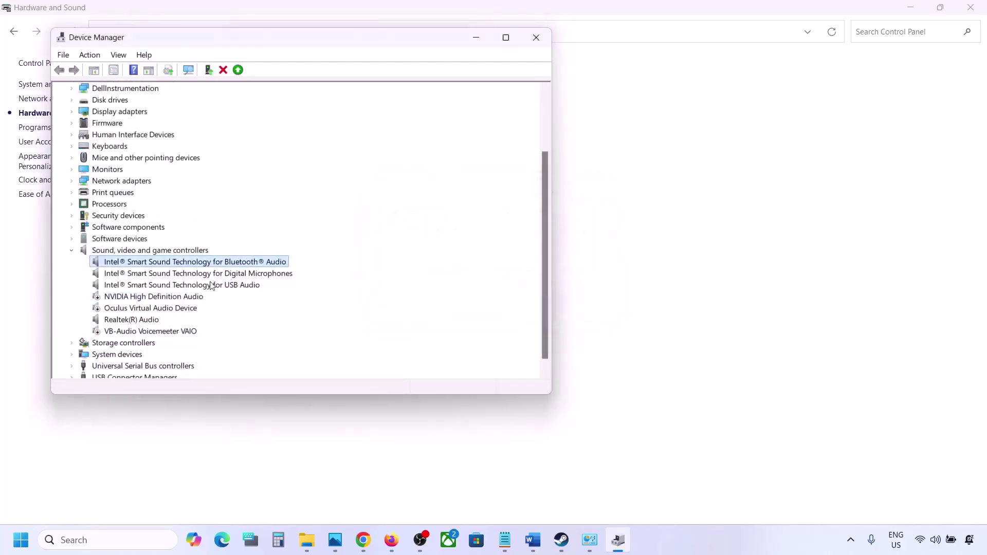
pyautogui.scroll(-2, 209, 284)
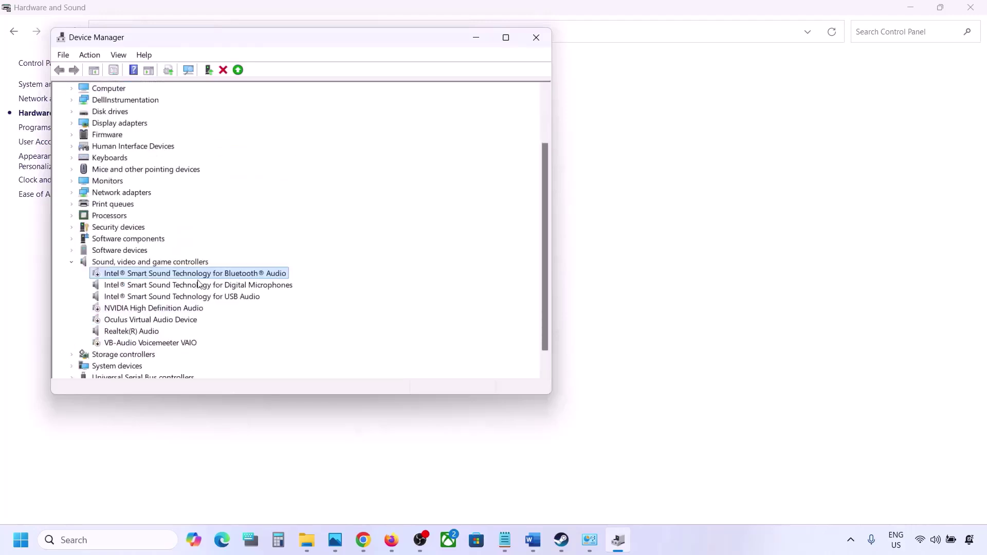
pyautogui.rightClick(168, 286)
pyautogui.click(210, 308)
pyautogui.click(524, 280)
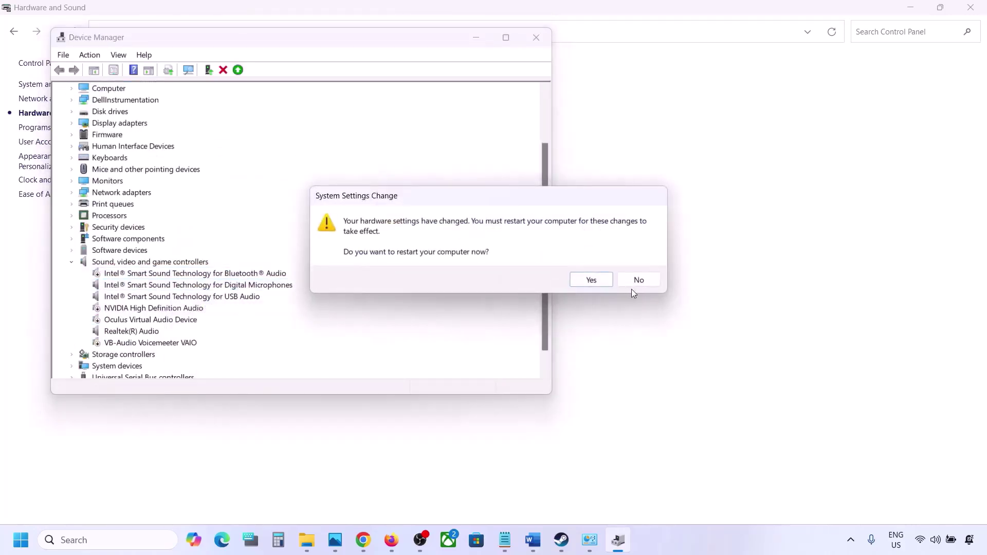
pyautogui.click(638, 283)
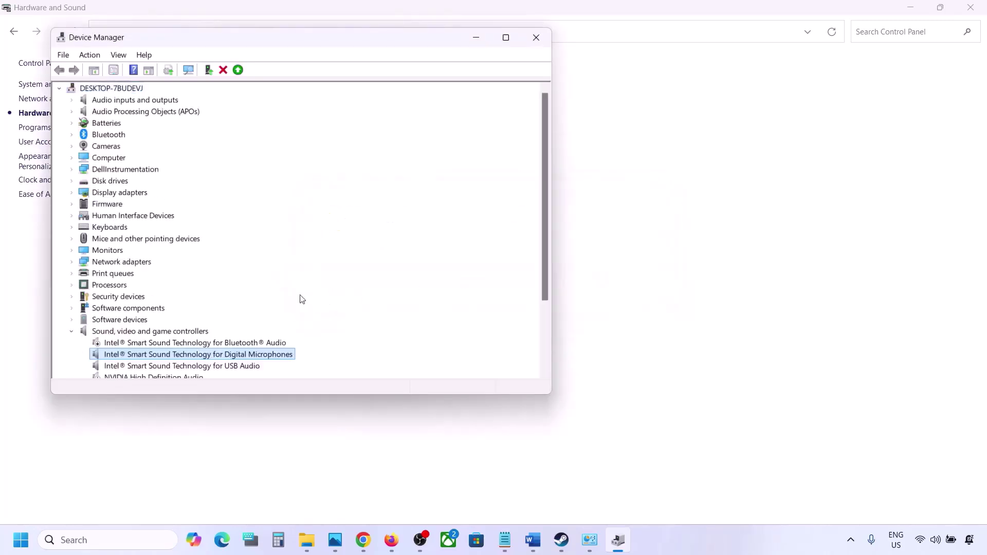
pyautogui.scroll(-2, 217, 324)
pyautogui.rightClick(146, 299)
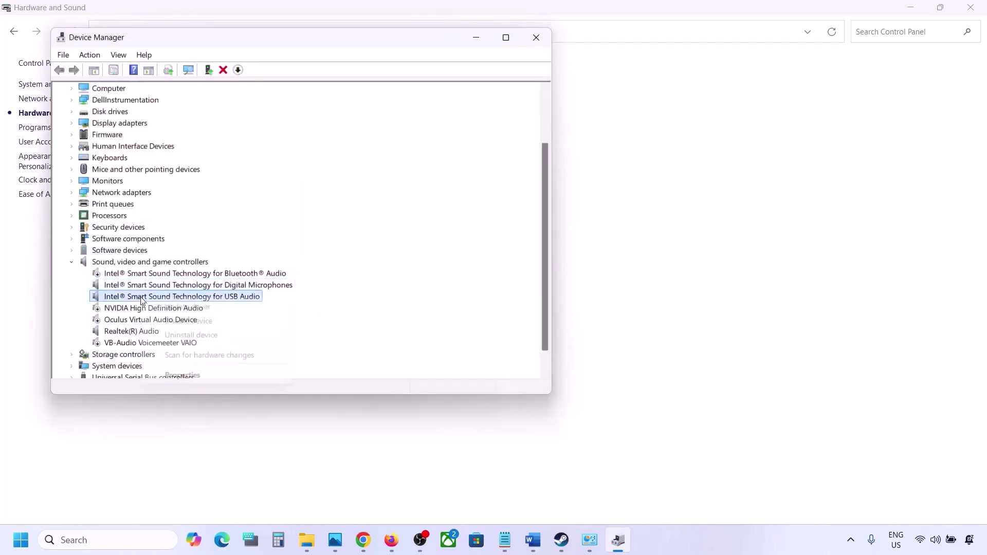
pyautogui.click(175, 319)
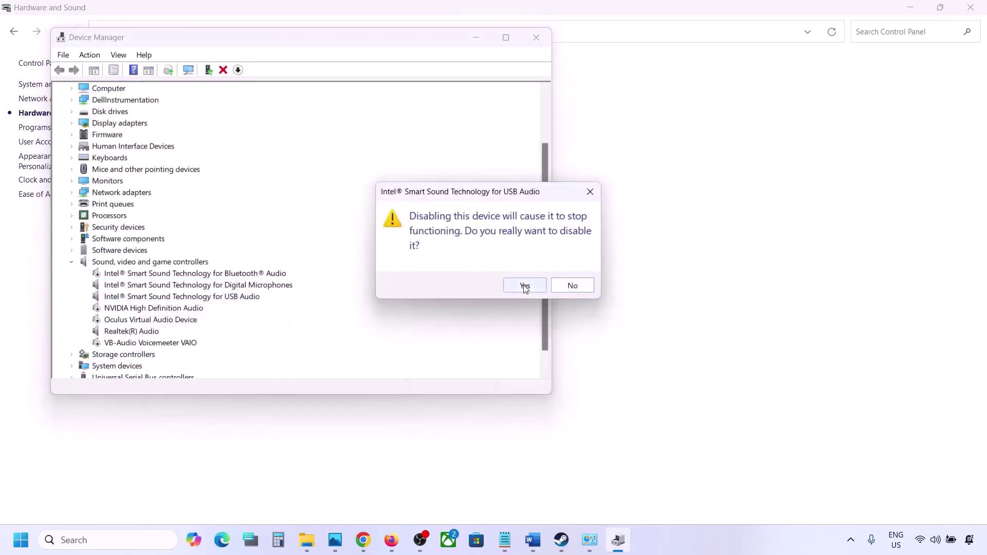
pyautogui.click(524, 285)
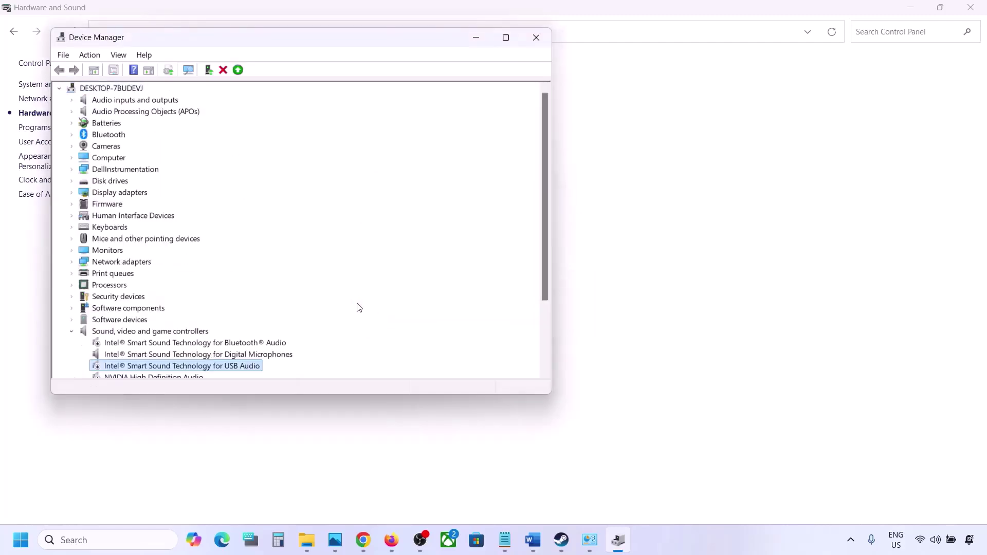
# Leave Realtek(R) Audio unchanged and close Device Manager.
pyautogui.scroll(-3, 269, 324)
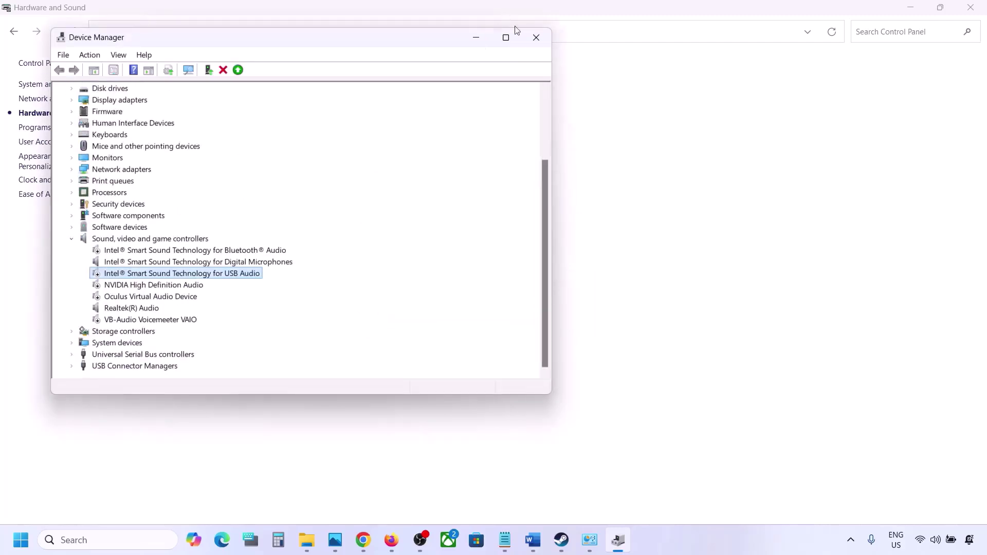
pyautogui.click(113, 306)
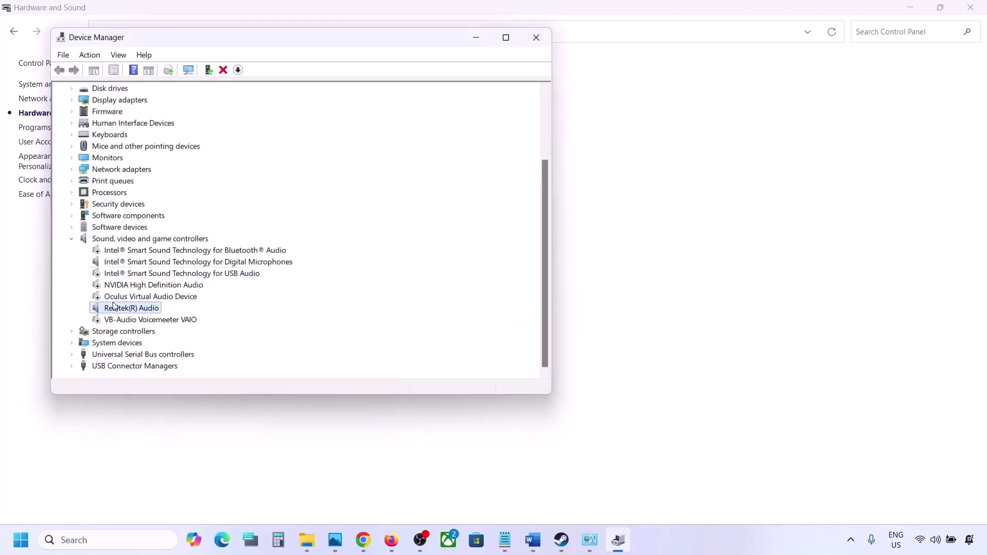
pyautogui.rightClick(130, 309)
pyautogui.click(200, 299)
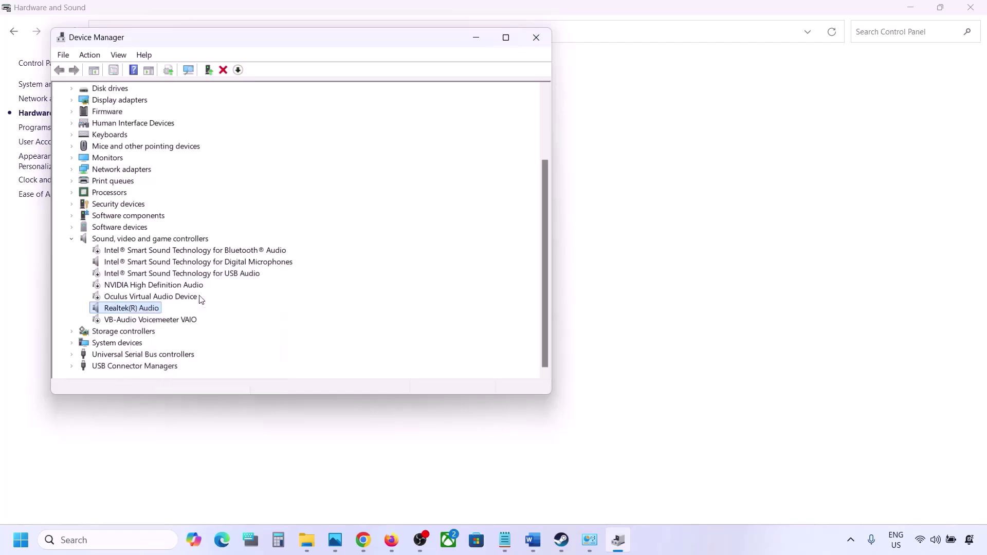
pyautogui.click(536, 37)
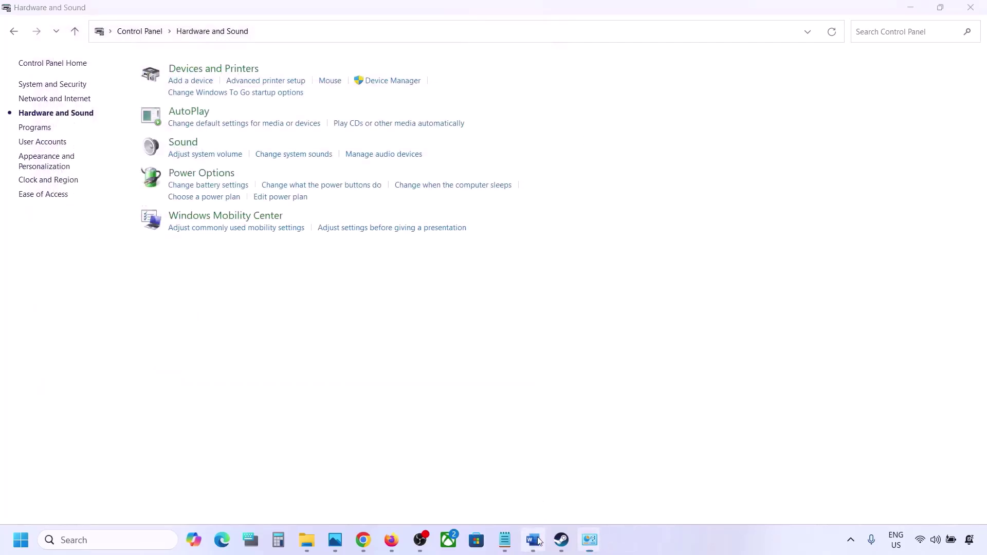
# Copy the shell:::{A8A91A66-3A7D-4424-8D24-04E180695C7A} line under Step 8 'Uncheck Handsfree Telephony'.
pyautogui.click(534, 540)
pyautogui.scroll(-3, 375, 420)
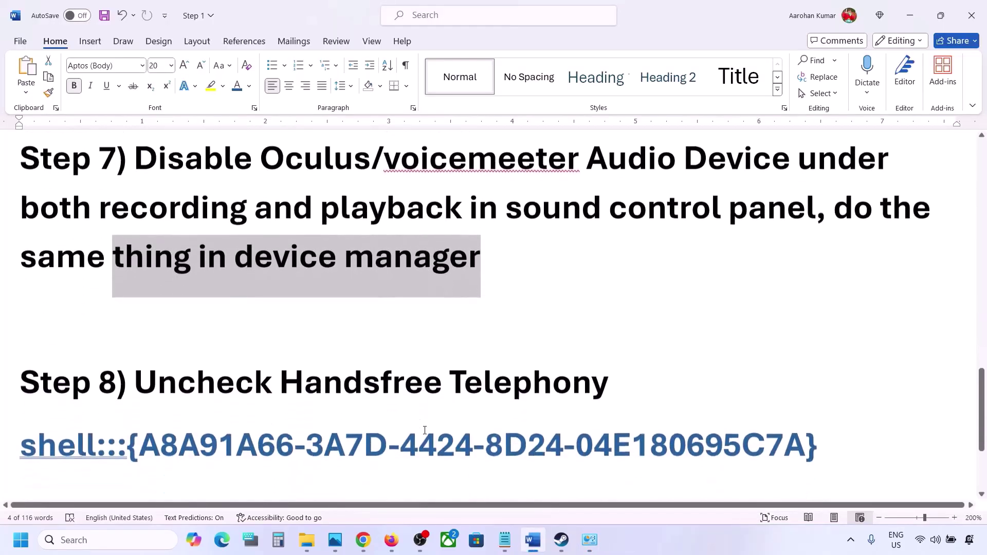
pyautogui.scroll(-1, 375, 421)
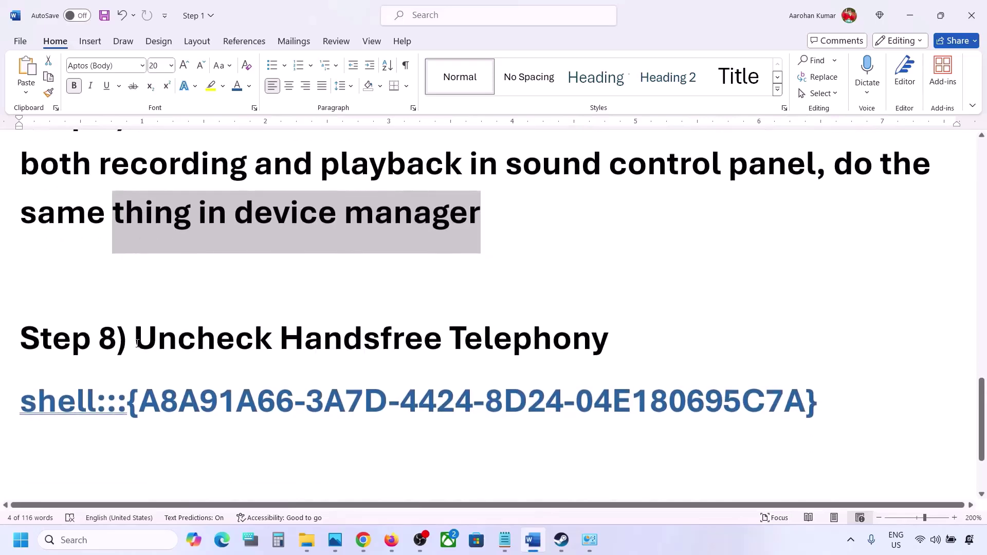
pyautogui.moveTo(137, 344); pyautogui.dragTo(607, 332)
pyautogui.moveTo(845, 401); pyautogui.dragTo(45, 398)
pyautogui.rightClick(45, 398)
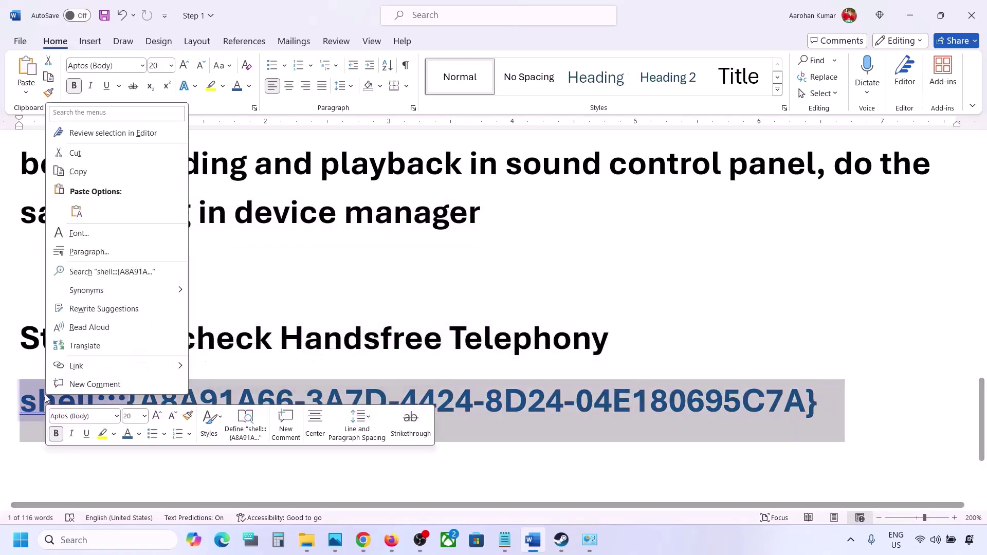
pyautogui.click(77, 173)
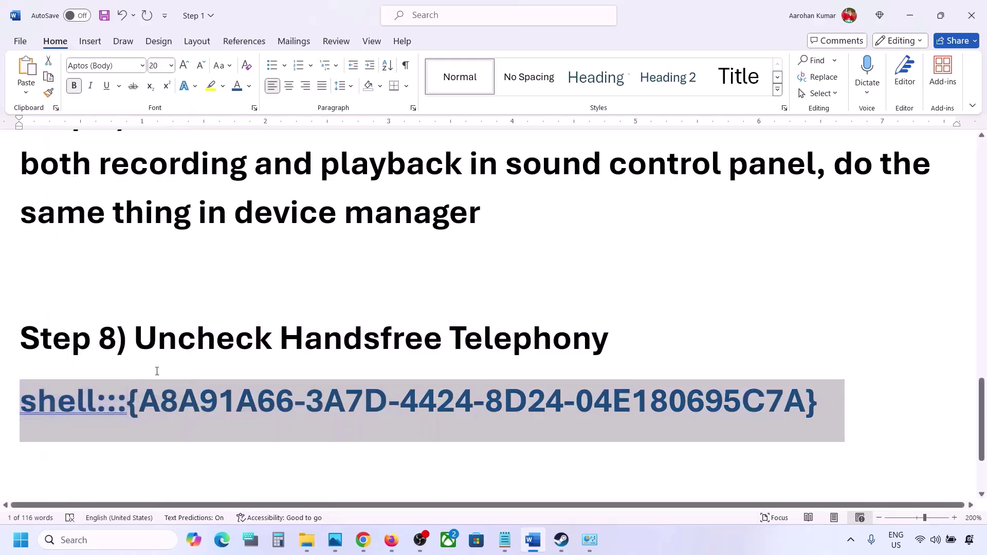
# Paste the shell:::{A8A91A66-3A7D-4424-8D24-04E180695C7A} command into Run and execute it.
pyautogui.click(97, 539)
pyautogui.write('run')
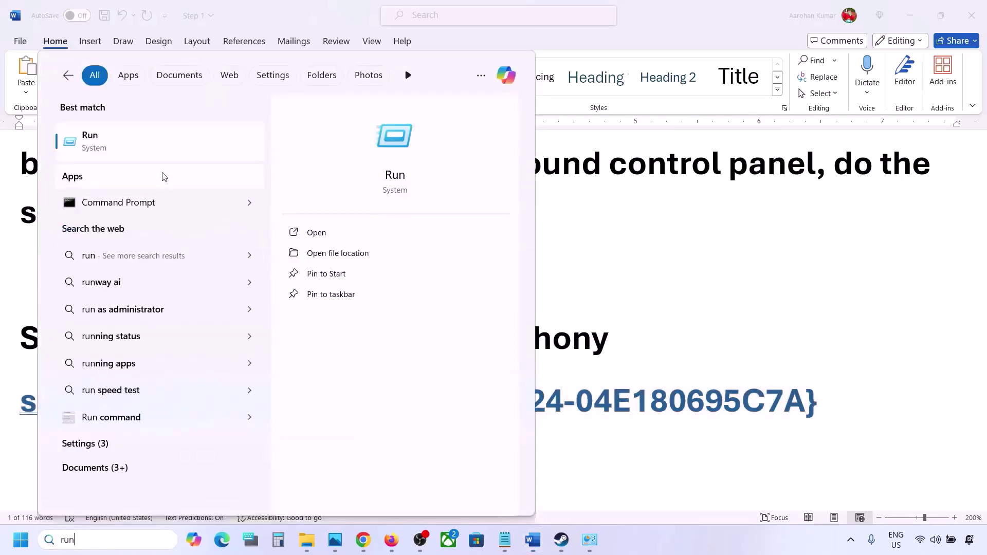
pyautogui.click(138, 152)
pyautogui.write('v')
pyautogui.hotkey('ctrl', 'v')
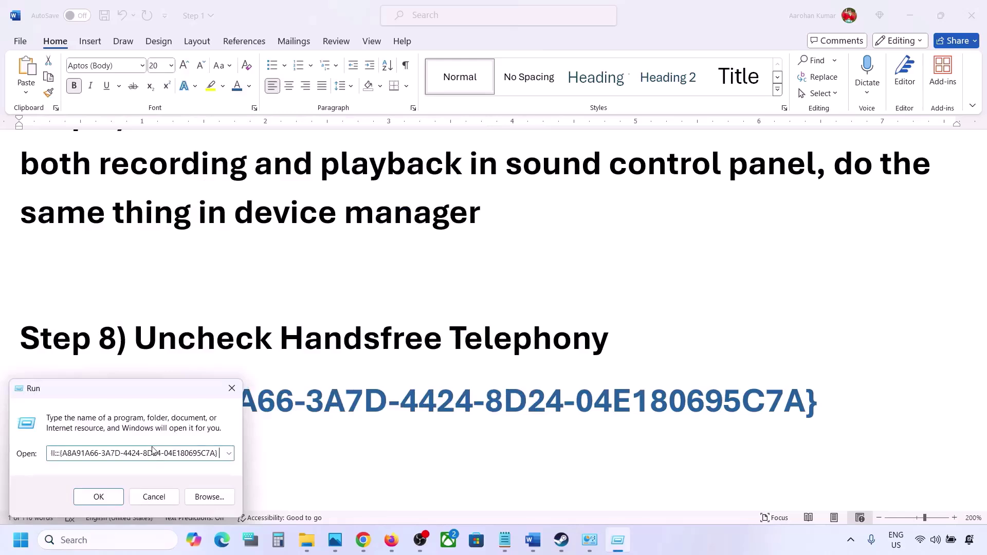
pyautogui.click(98, 497)
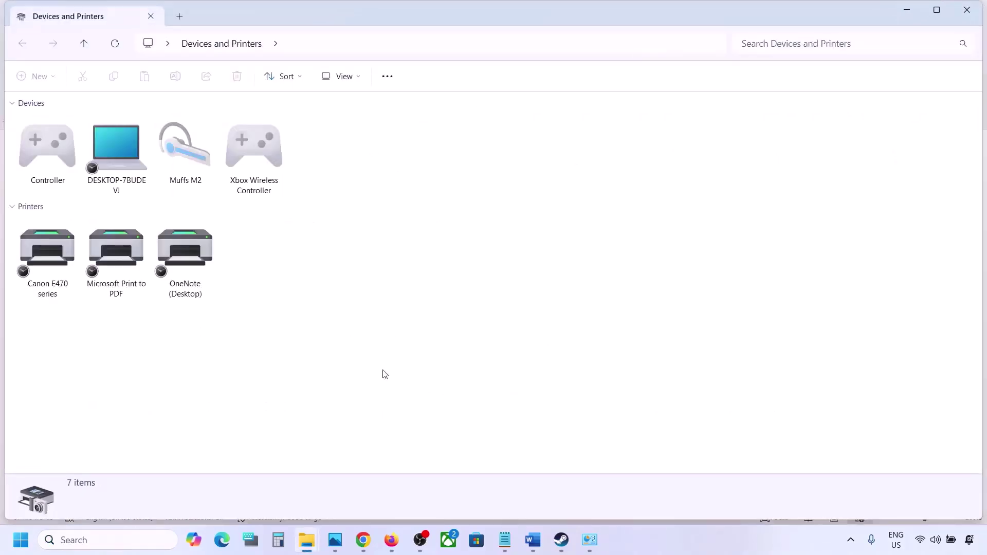
# Uncheck and apply Handsfree Telephony in the Muffs M2 headset's Services, then return to Word.
pyautogui.click(733, 541)
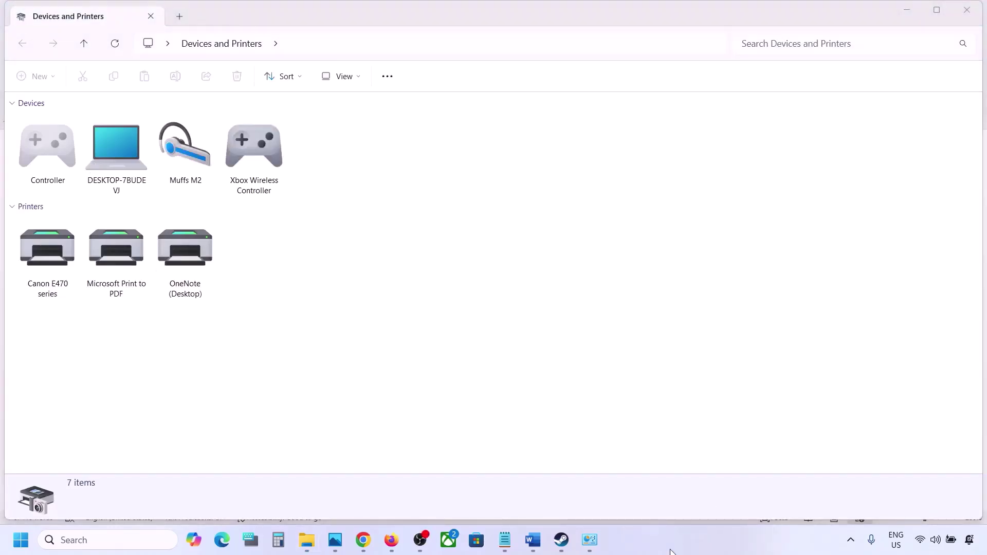
pyautogui.rightClick(192, 149)
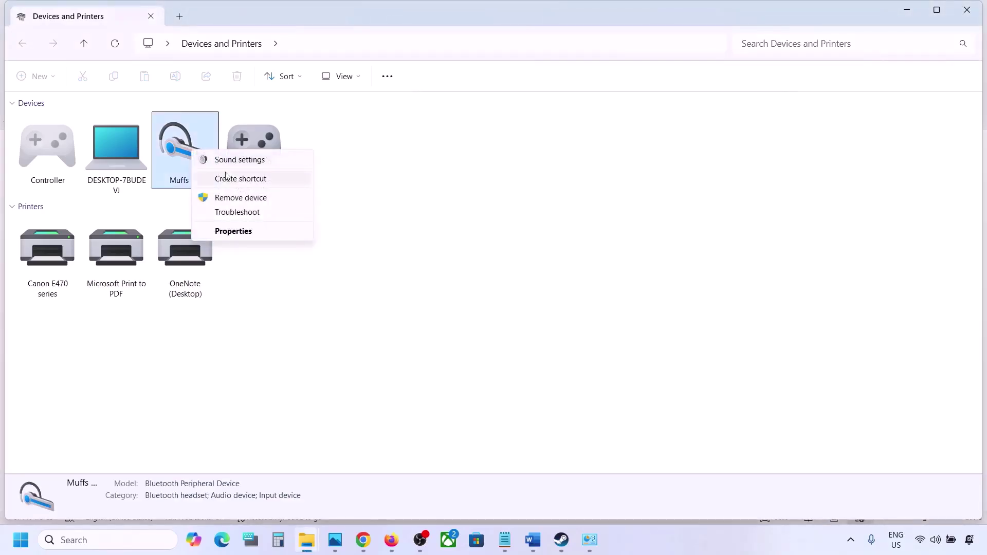
pyautogui.click(229, 232)
pyautogui.moveTo(354, 164); pyautogui.dragTo(461, 138)
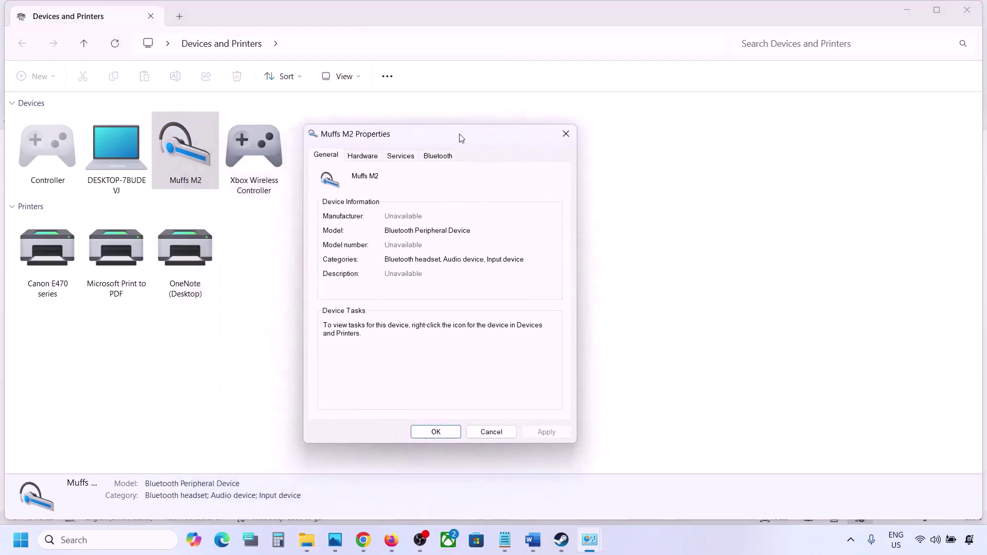
pyautogui.click(441, 157)
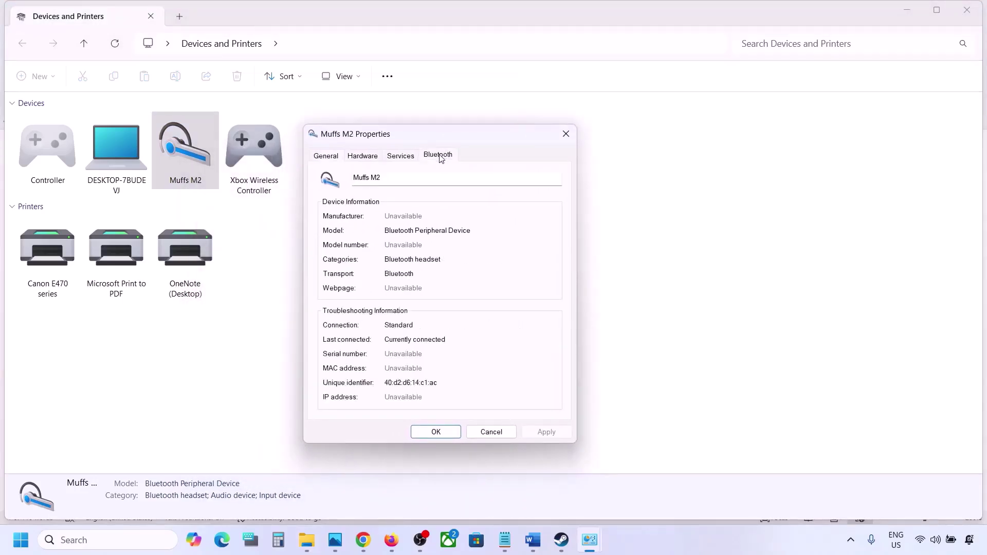
pyautogui.click(410, 161)
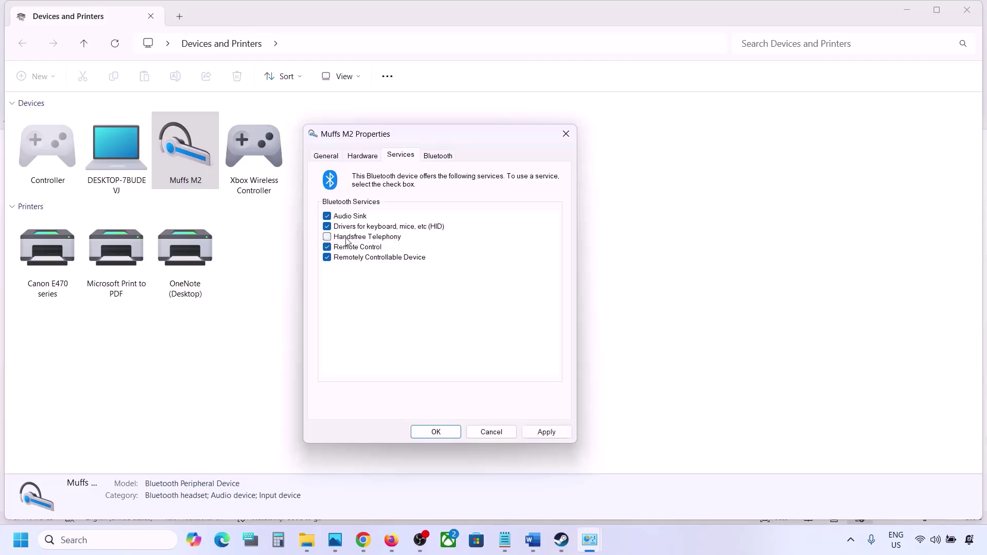
pyautogui.click(541, 431)
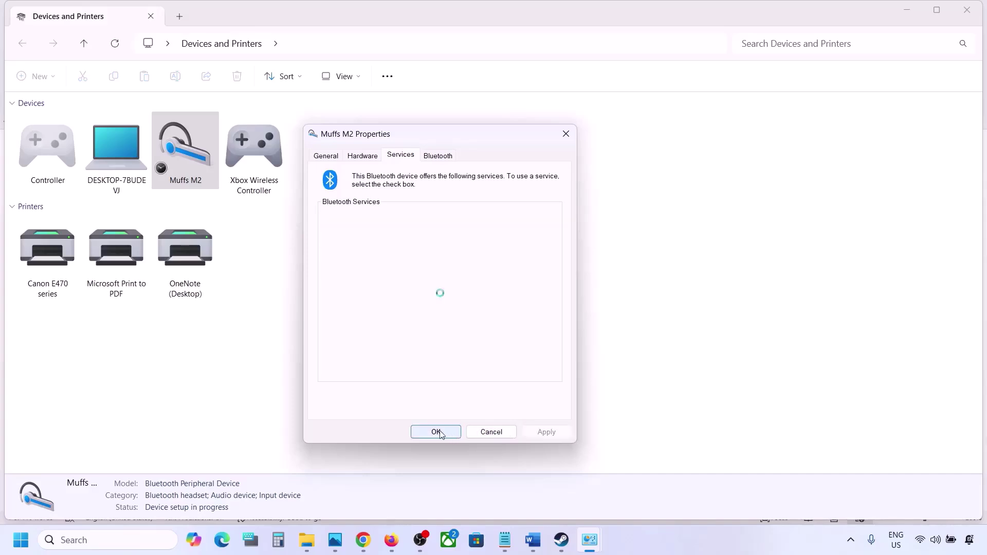
pyautogui.click(436, 432)
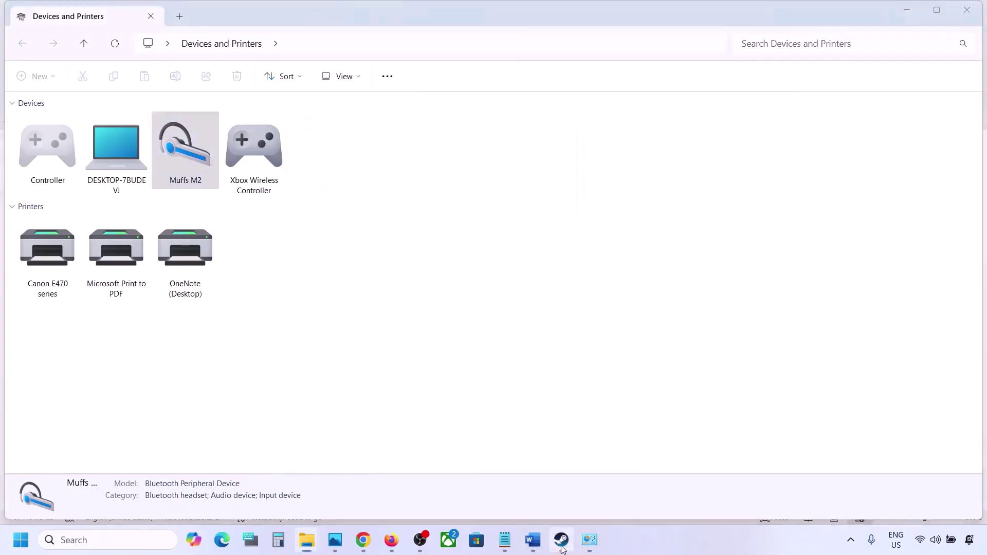
pyautogui.click(562, 546)
pyautogui.click(534, 544)
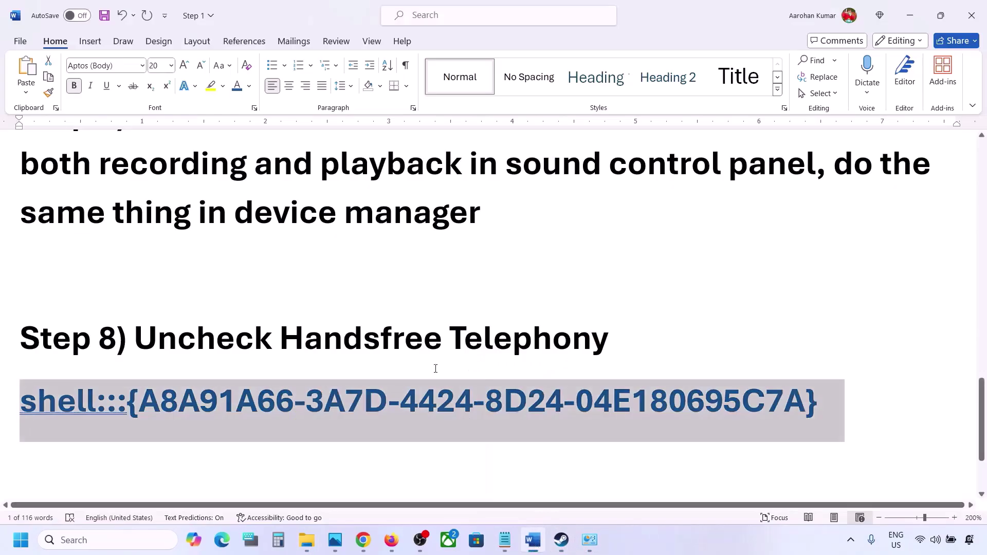
# Select the Step 10 heading 'Install Audio Driver' and bring up the Win+X menu.
pyautogui.scroll(-3, 435, 368)
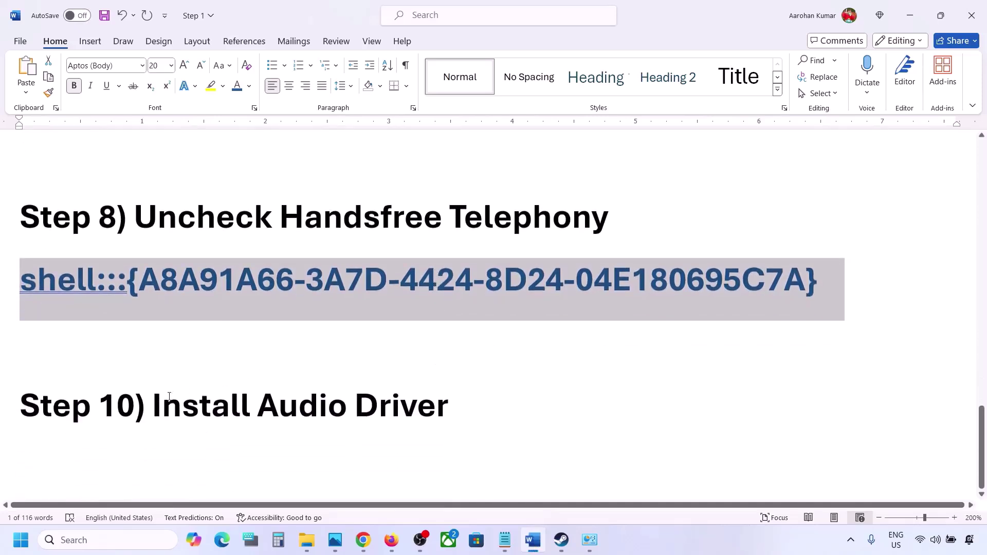
pyautogui.moveTo(168, 396); pyautogui.dragTo(449, 406)
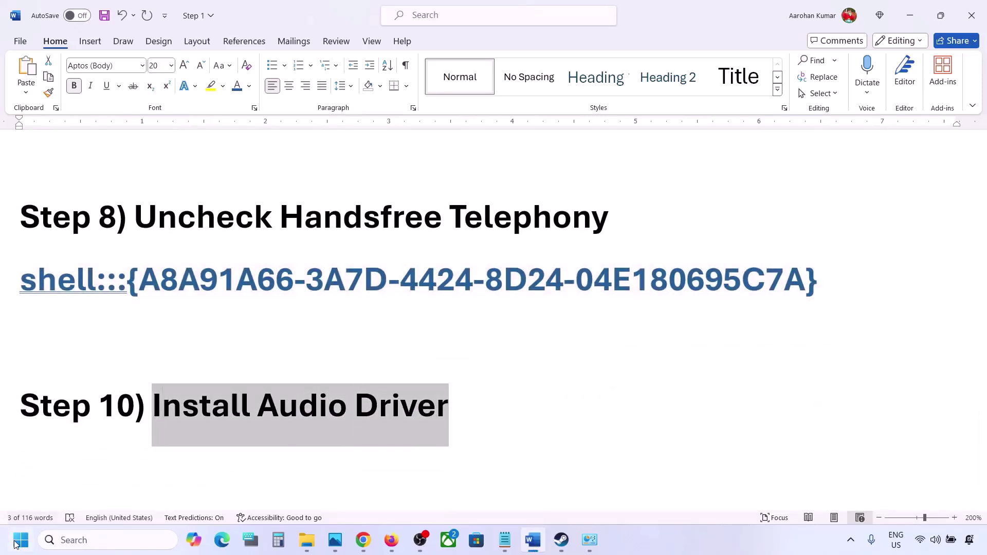
pyautogui.rightClick(16, 544)
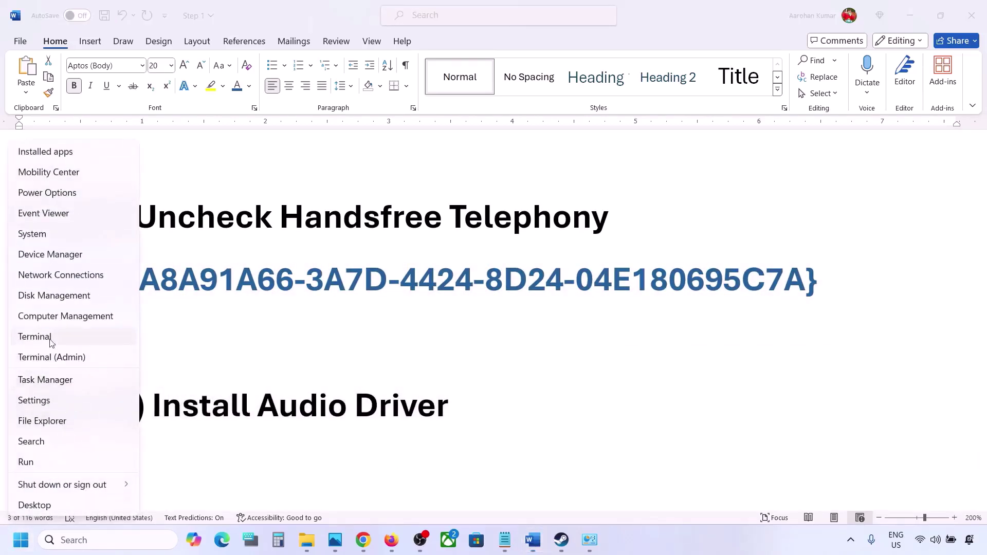
# In Device Manager, start a driver update for Realtek(R) Audio and list the compatible drivers on this computer.
pyautogui.click(49, 254)
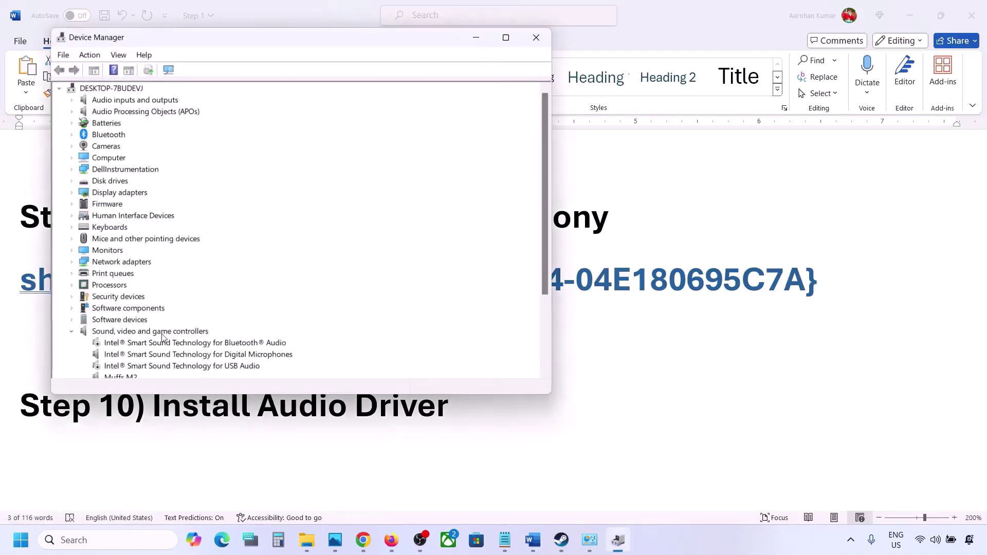
pyautogui.scroll(-2, 164, 338)
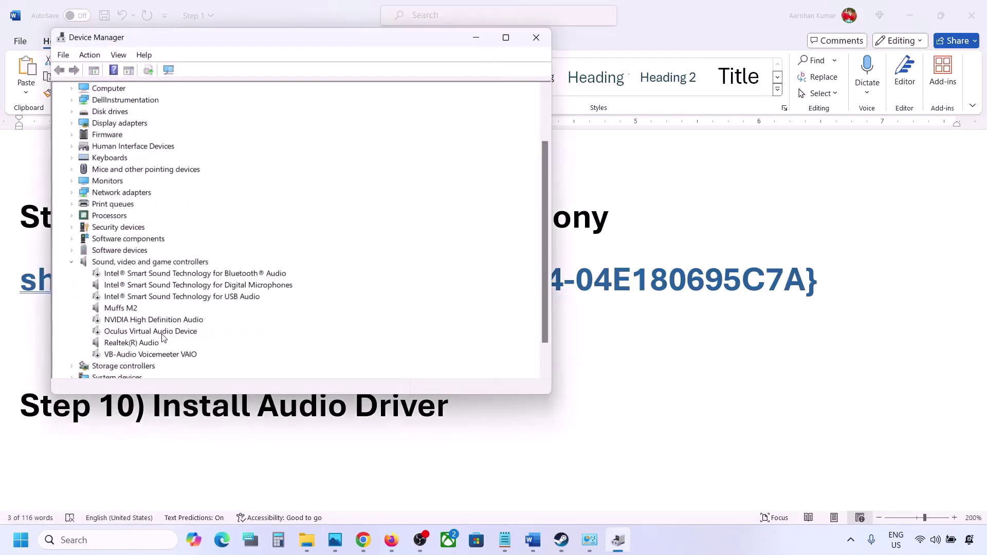
pyautogui.click(118, 347)
pyautogui.rightClick(122, 347)
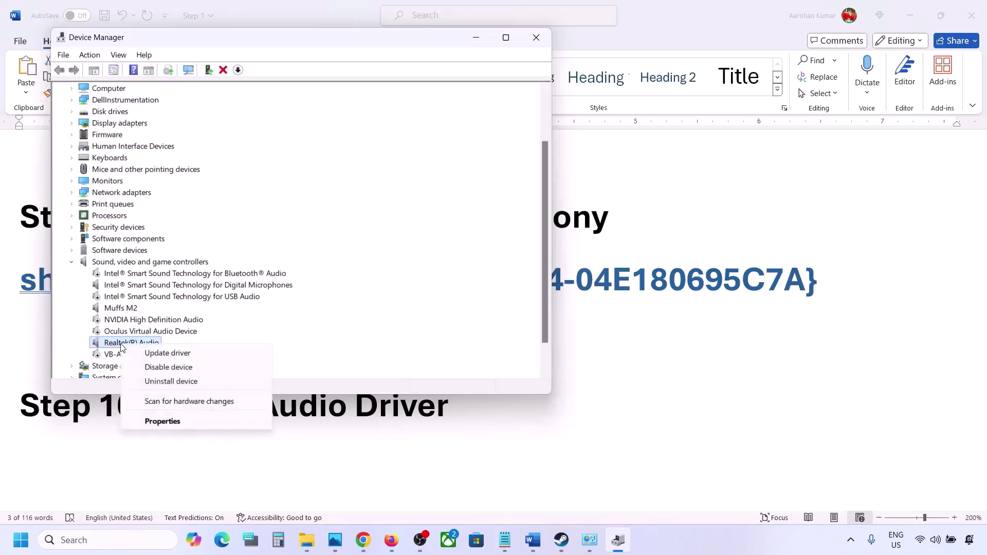
pyautogui.click(190, 356)
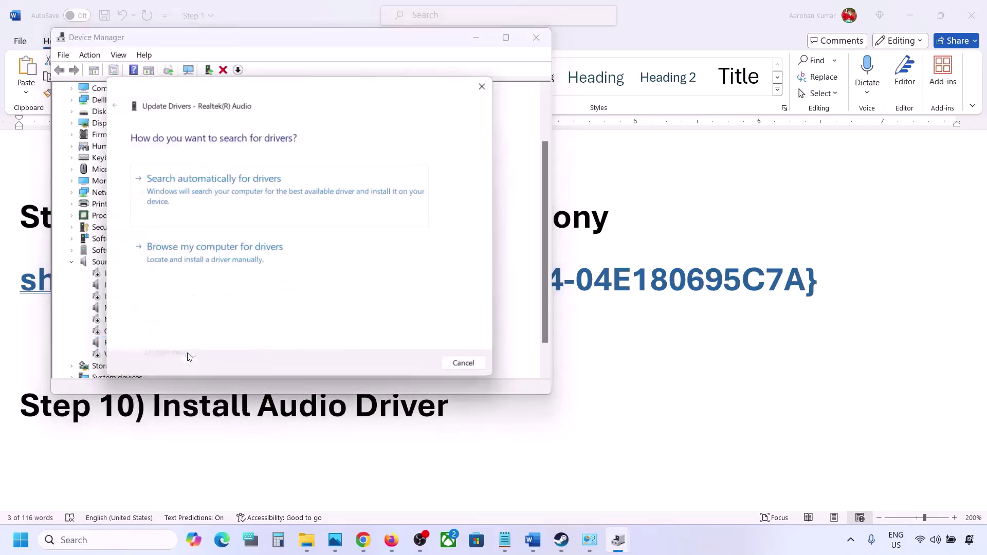
pyautogui.click(233, 262)
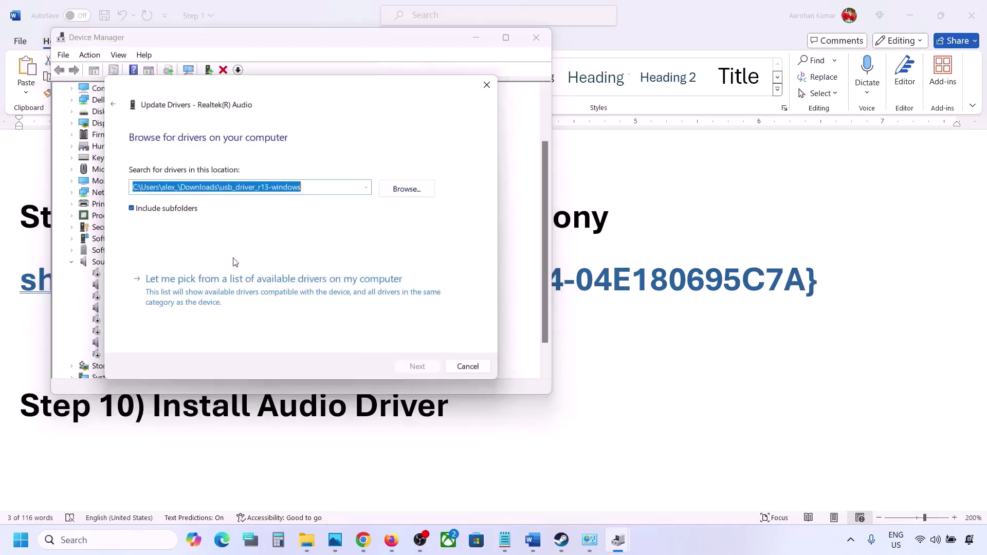
pyautogui.click(203, 295)
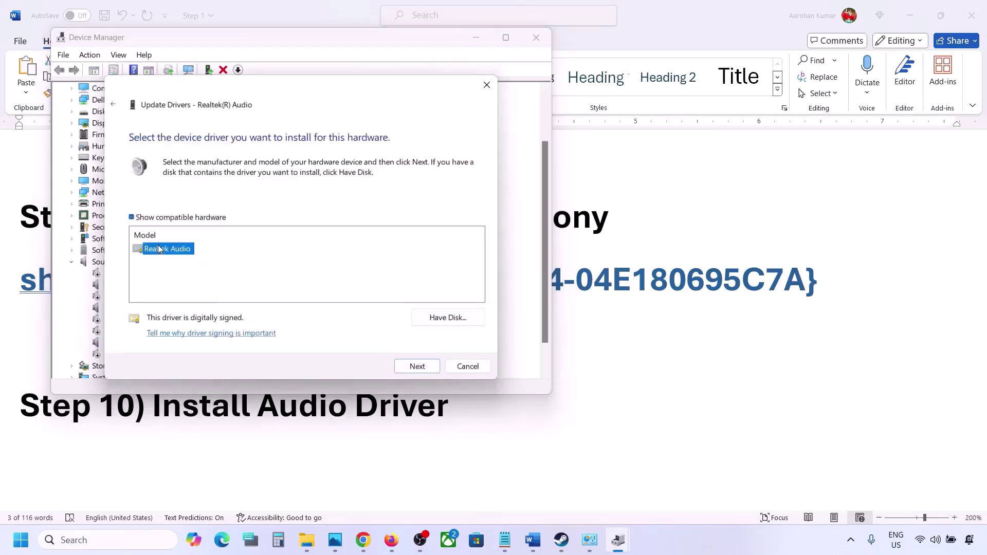
# Cancel the Realtek driver update without installing anything and close Device Manager.
pyautogui.moveTo(292, 90); pyautogui.dragTo(406, 73)
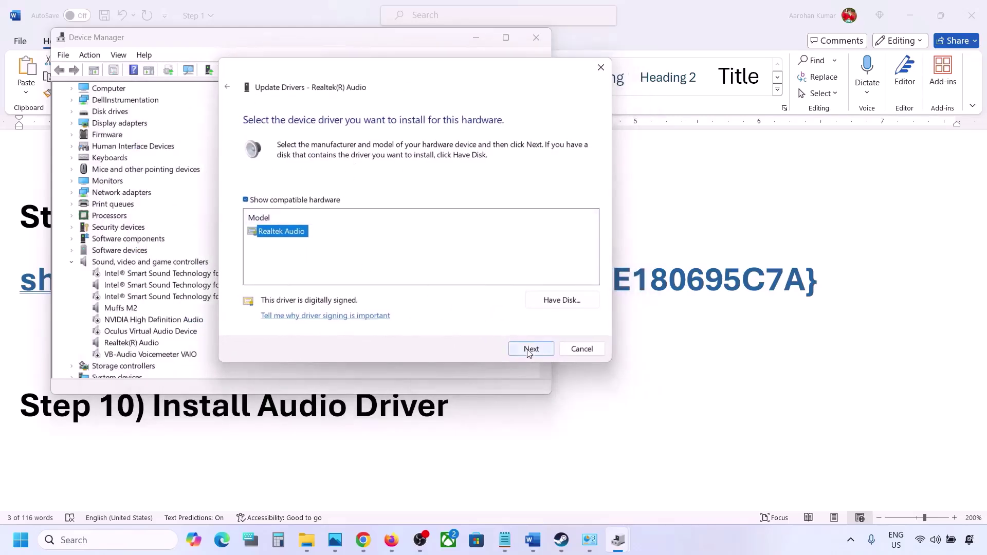
pyautogui.click(579, 350)
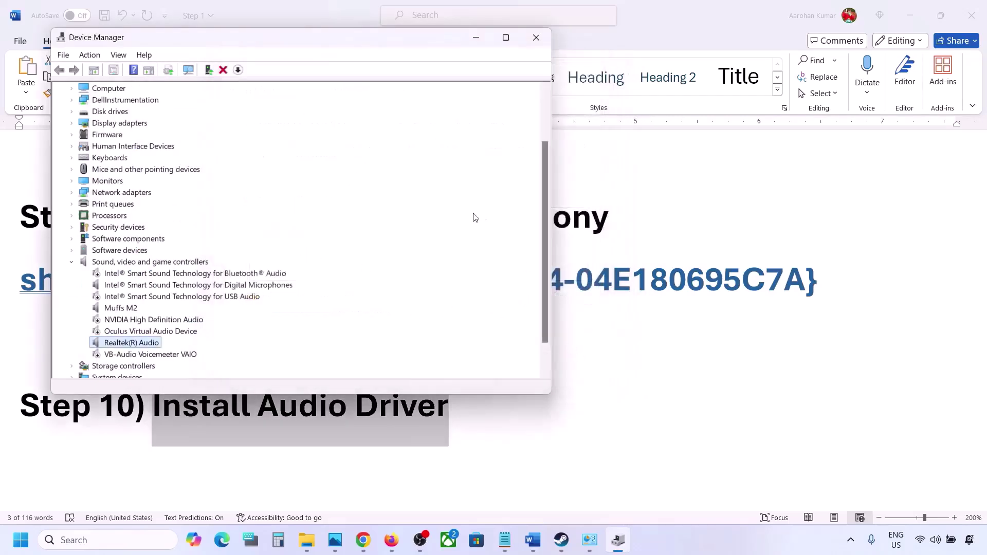
pyautogui.click(544, 36)
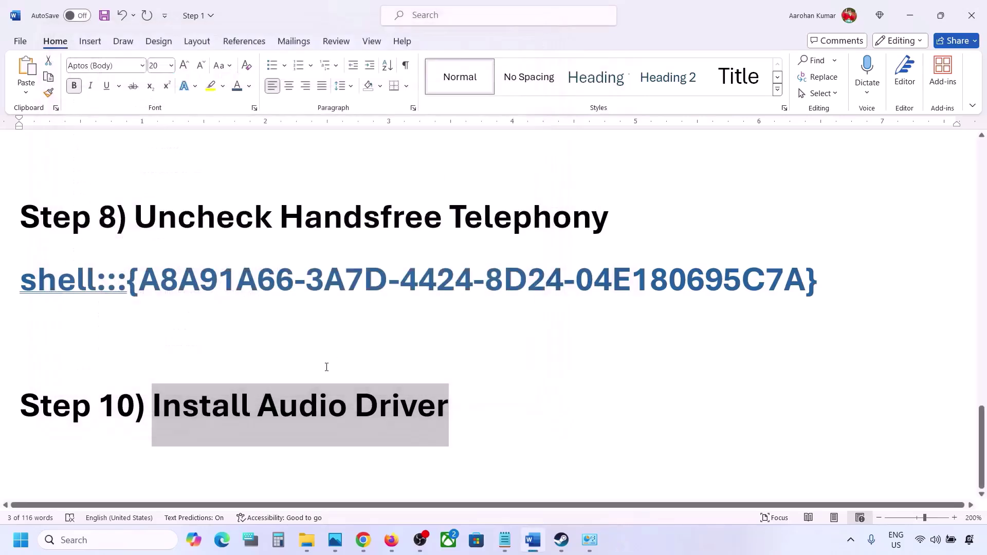